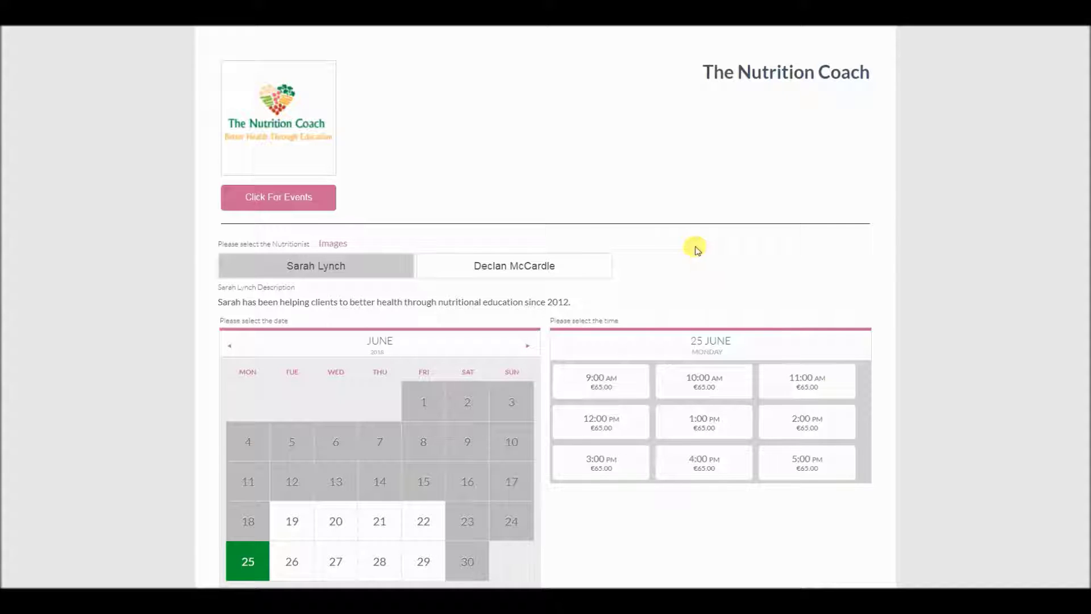
Compare the two nutritionists' schedules, settling on the second nutritionist's four €55 slots for 25 June
click(538, 263)
click(365, 268)
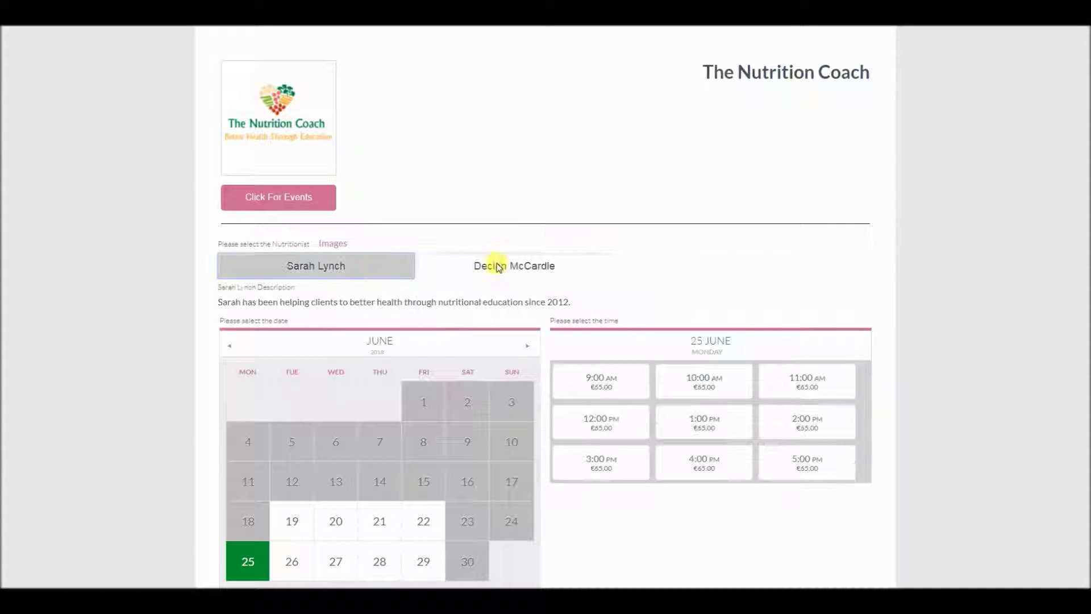
double_click(448, 302)
click(470, 265)
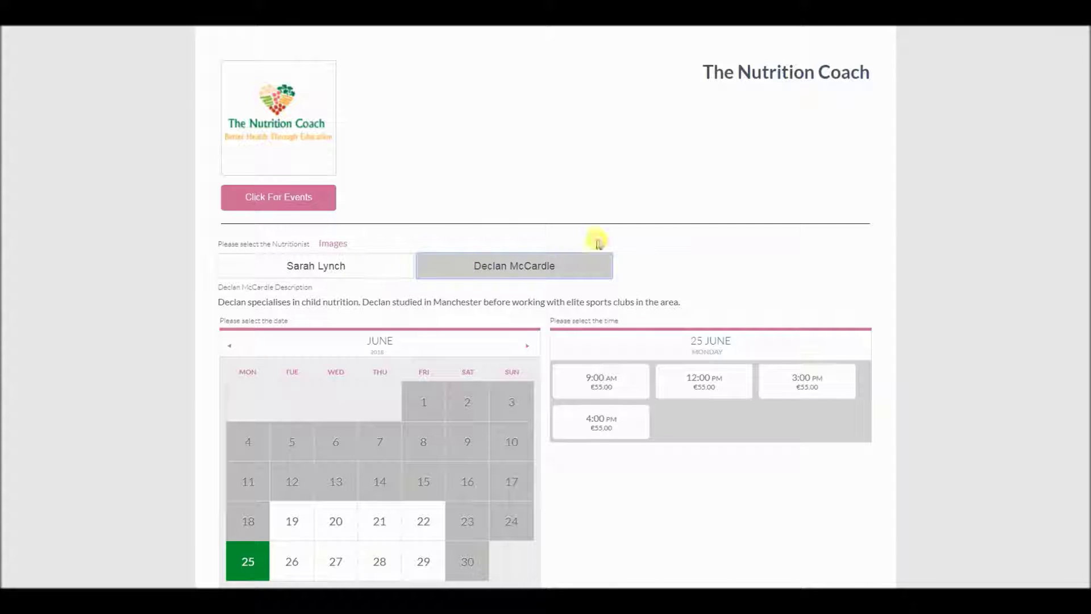
Bring up the availability-alert sign-up form below the time slots
scroll(682, 236, down, 5)
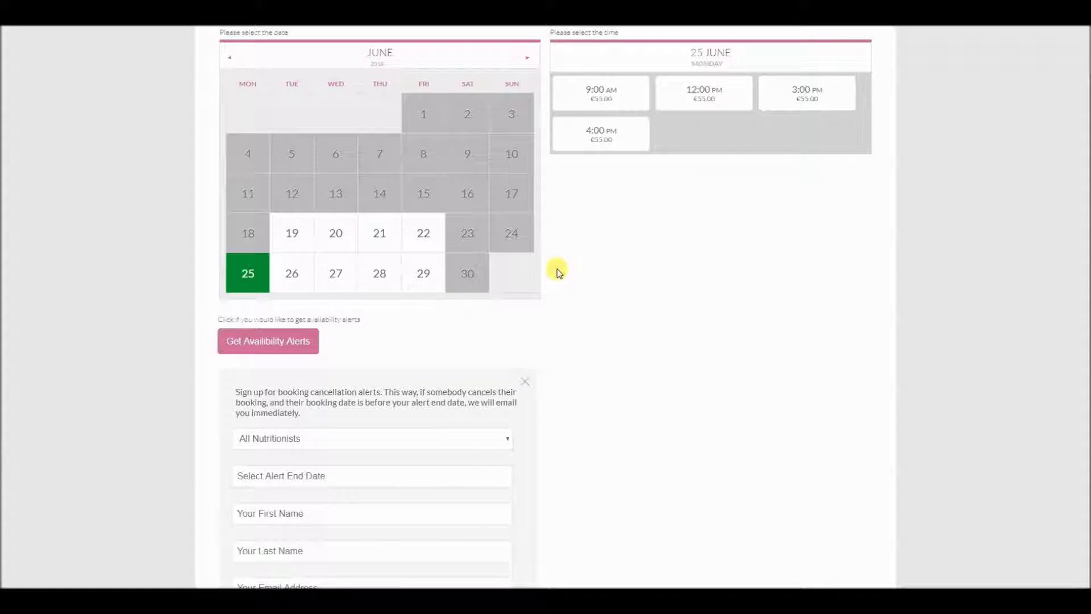
click(525, 380)
click(282, 483)
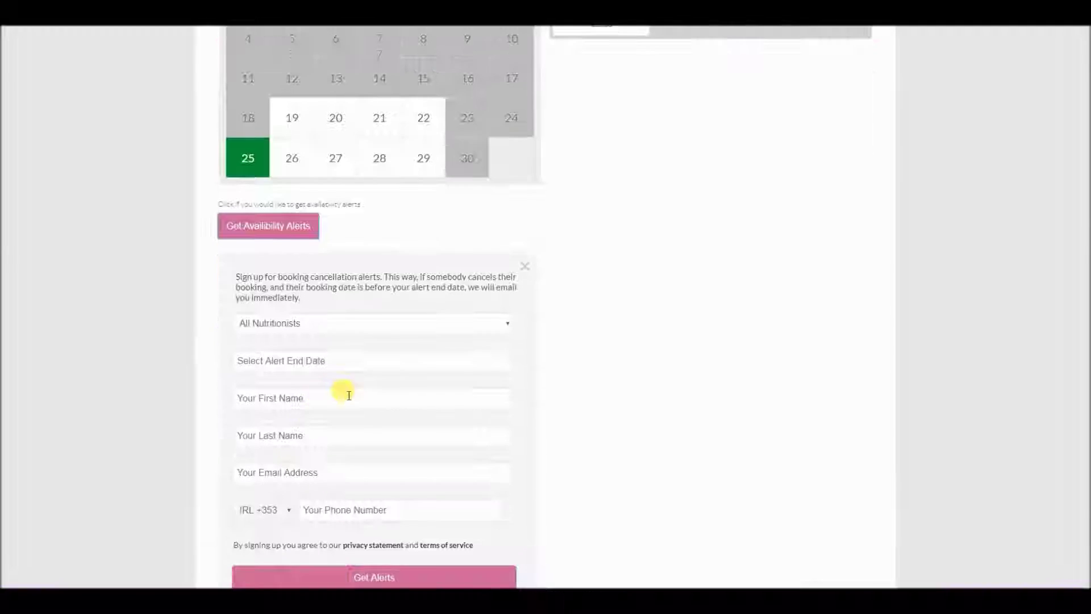
scroll(341, 256, down, 1)
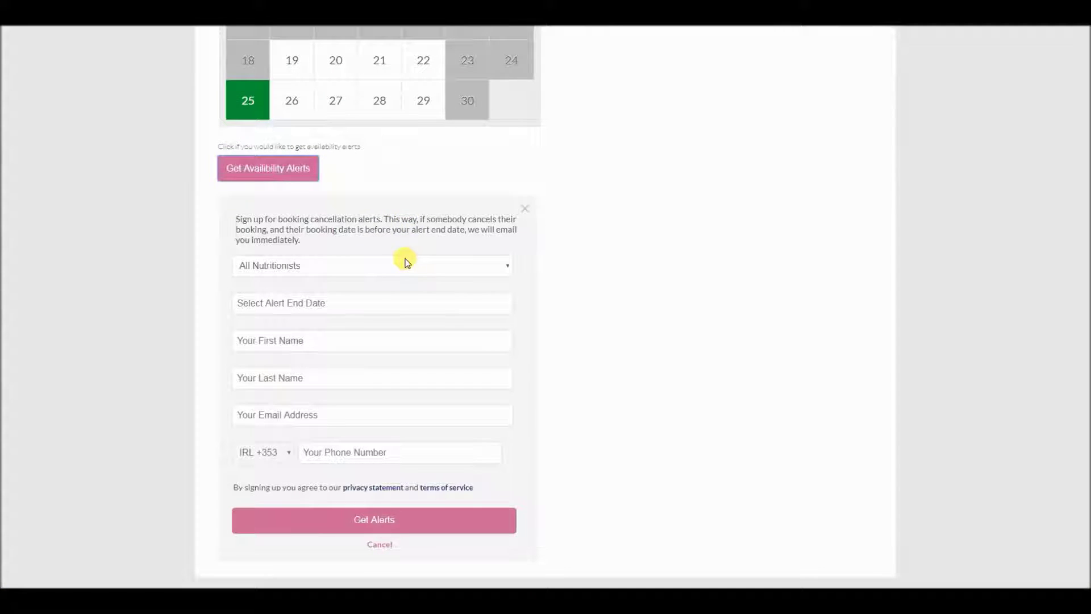
scroll(407, 261, up, 1)
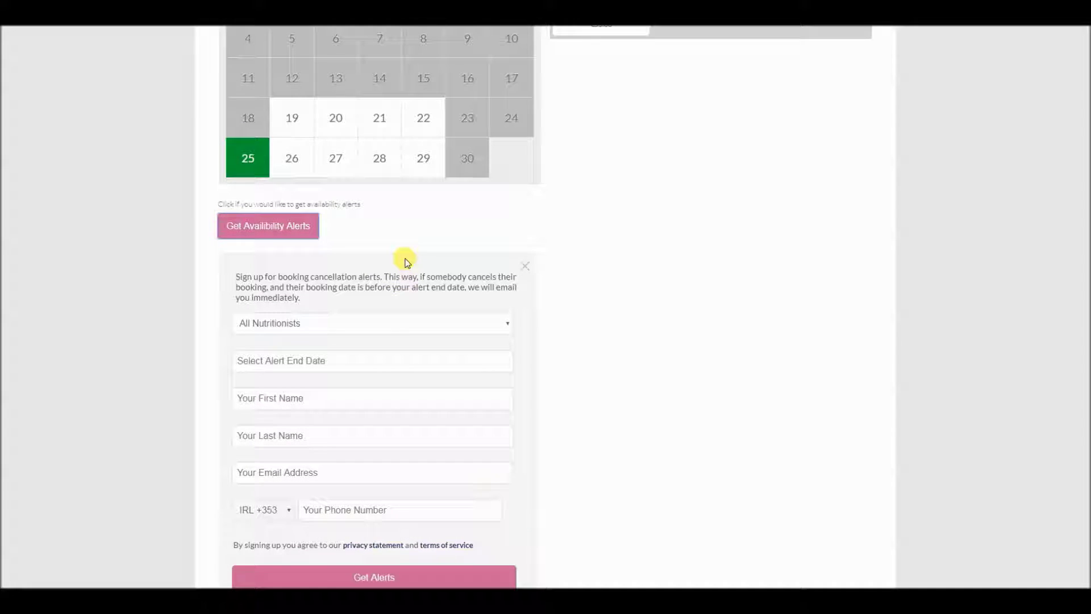
scroll(483, 250, up, 4)
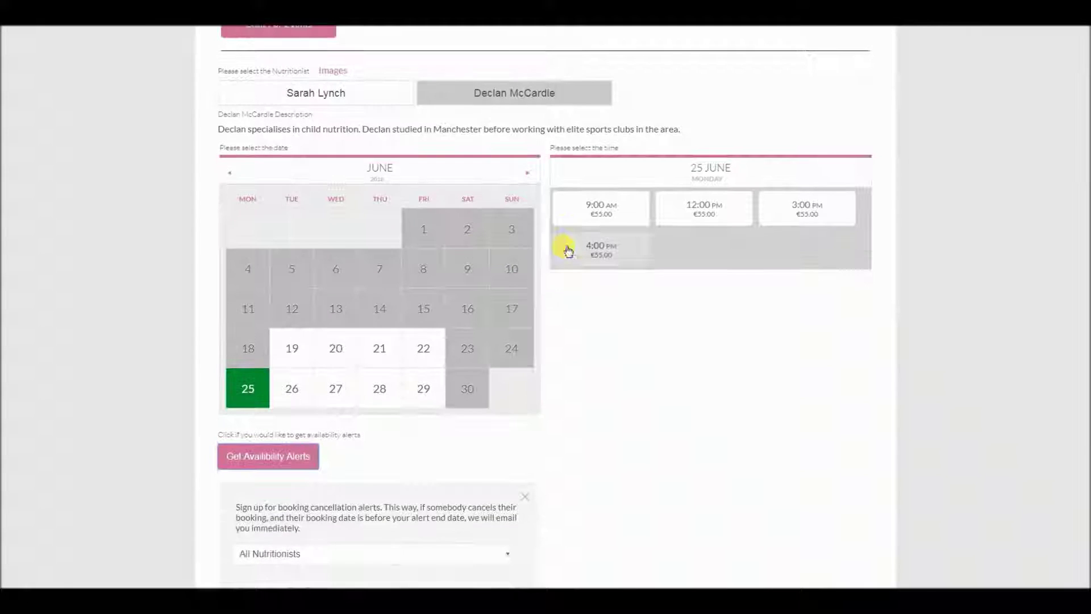
Switch between the first nutritionist's €65 and second nutritionist's €55 schedules to compare them
scroll(569, 238, up, 3)
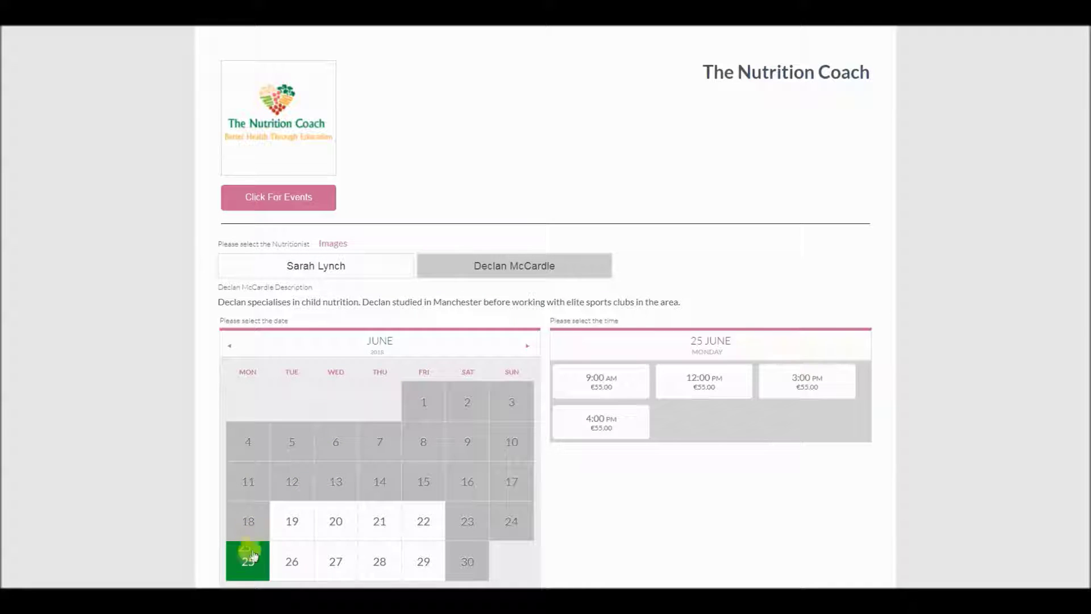
click(317, 268)
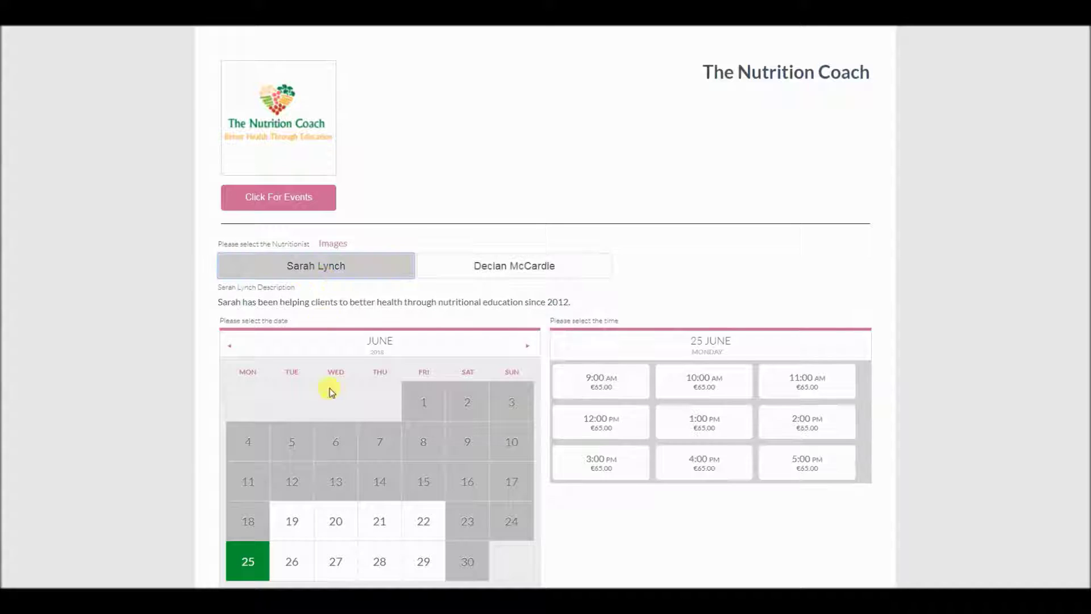
click(502, 267)
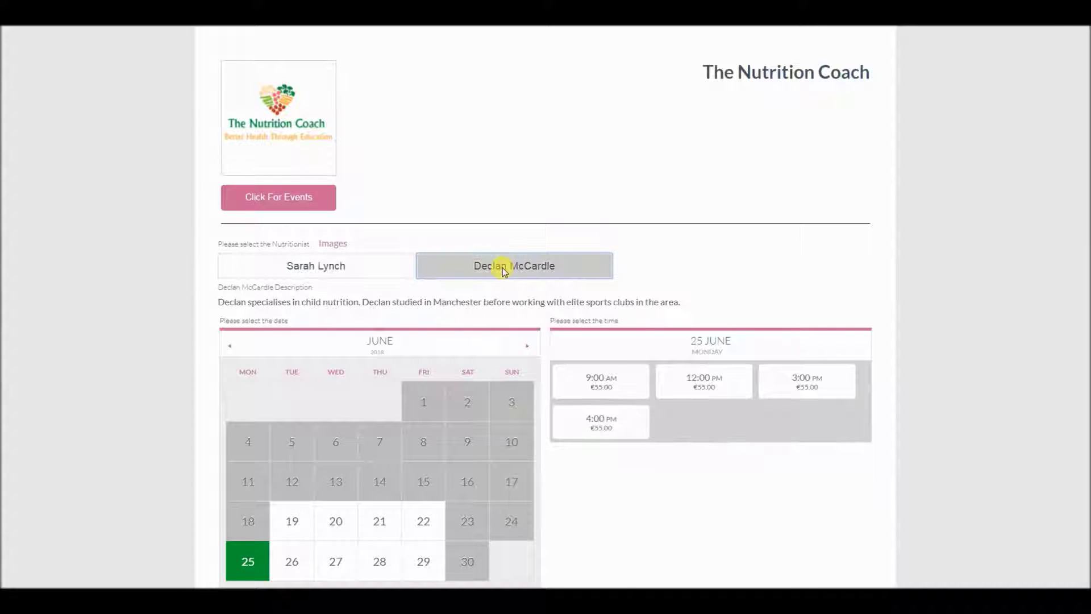
click(385, 267)
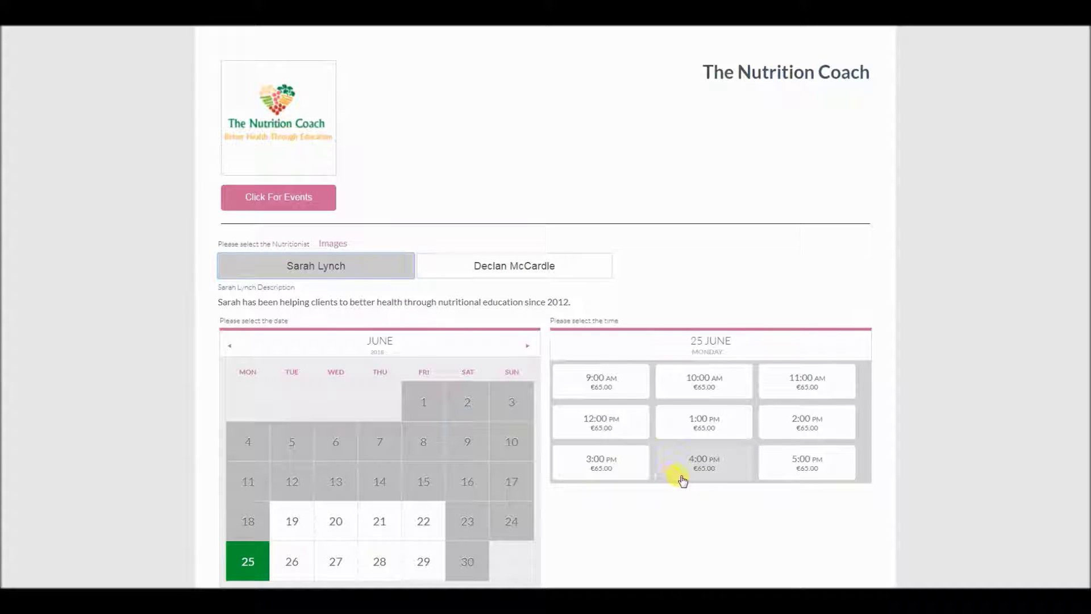
click(513, 265)
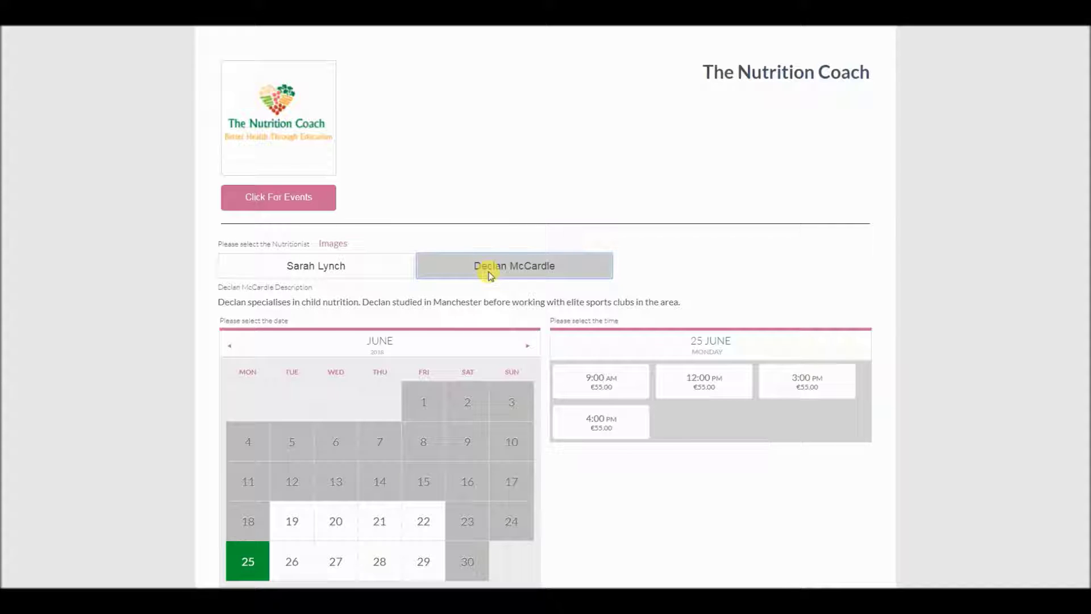
Book the first nutritionist's 5:00 PM €65 slot on Monday 25 June
click(367, 271)
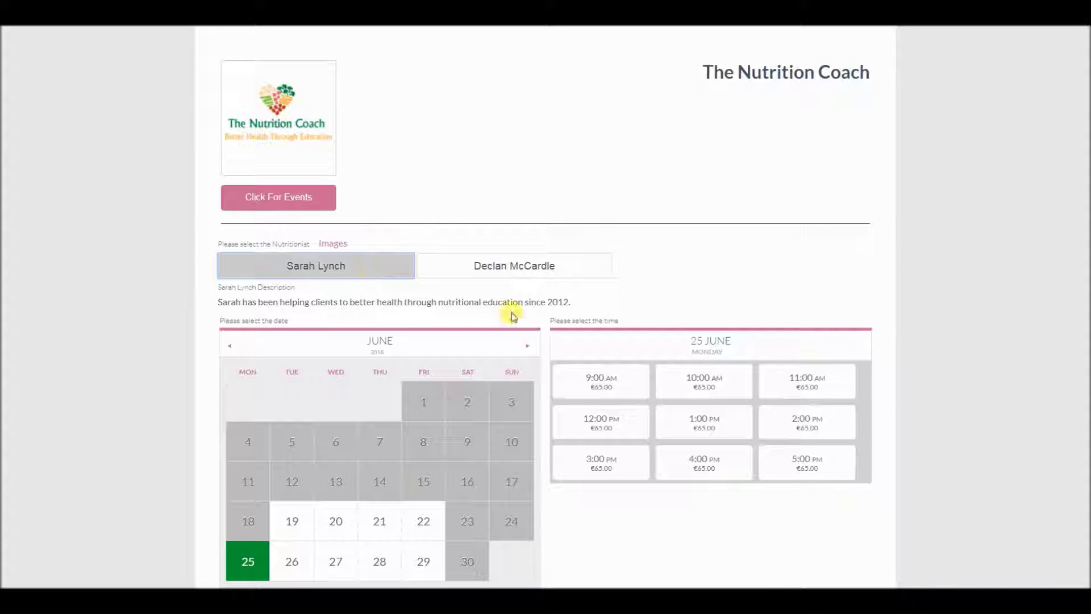
scroll(507, 314, down, 1)
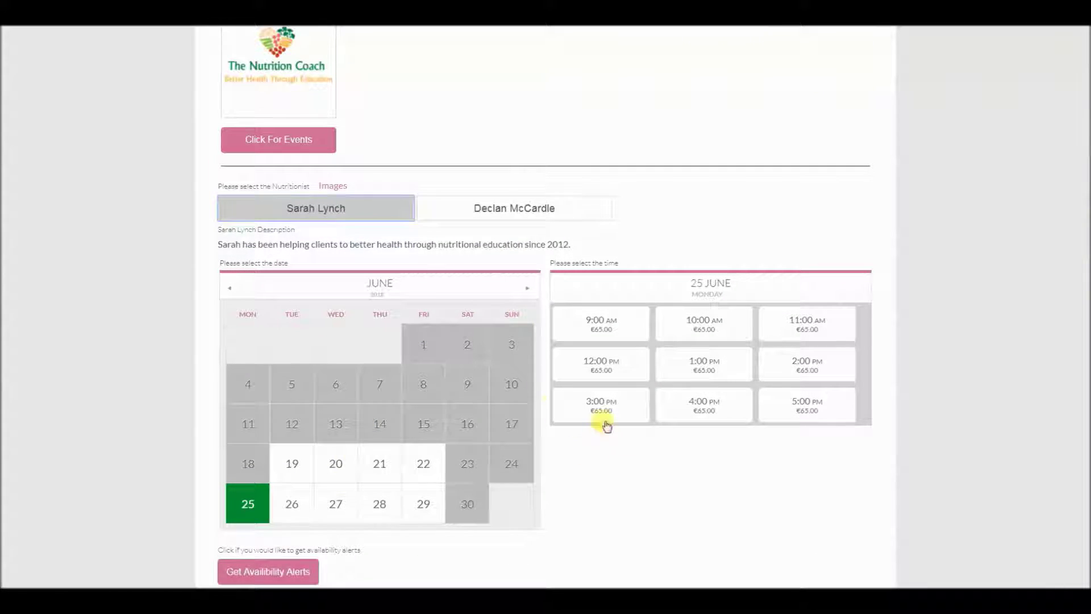
click(799, 402)
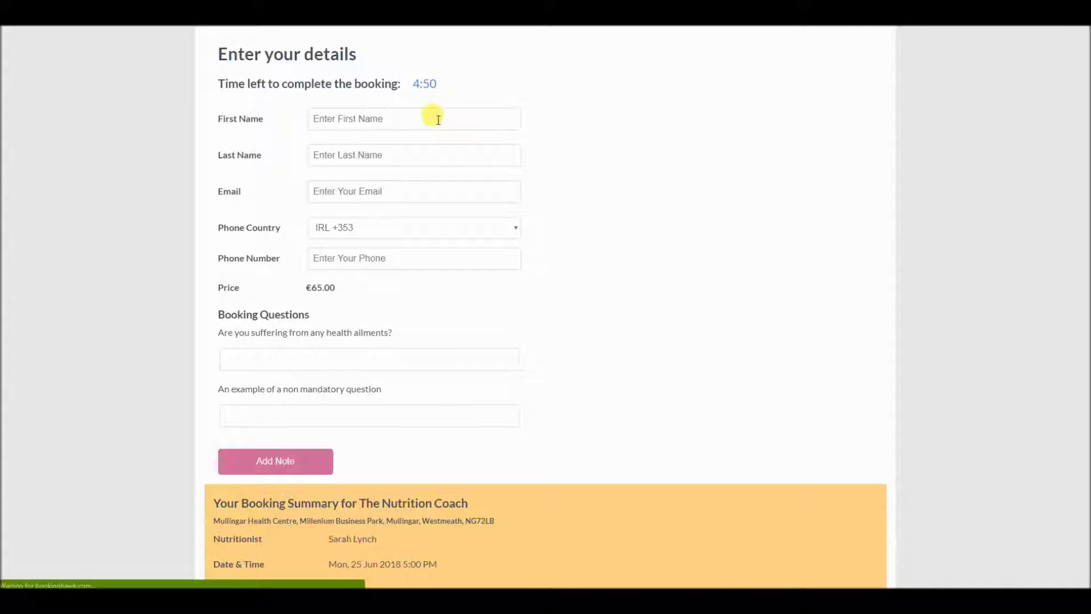
Autofill the customer's name, e-mail and +353 phone number from a saved browser entry
click(437, 116)
click(429, 139)
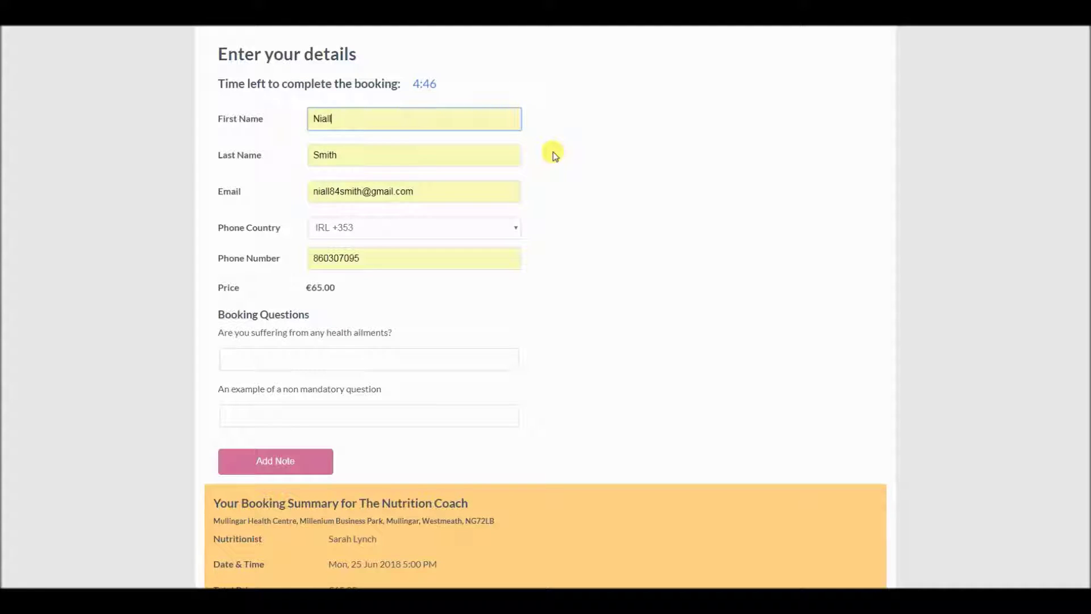
scroll(593, 242, down, 3)
scroll(603, 244, up, 3)
scroll(603, 241, down, 5)
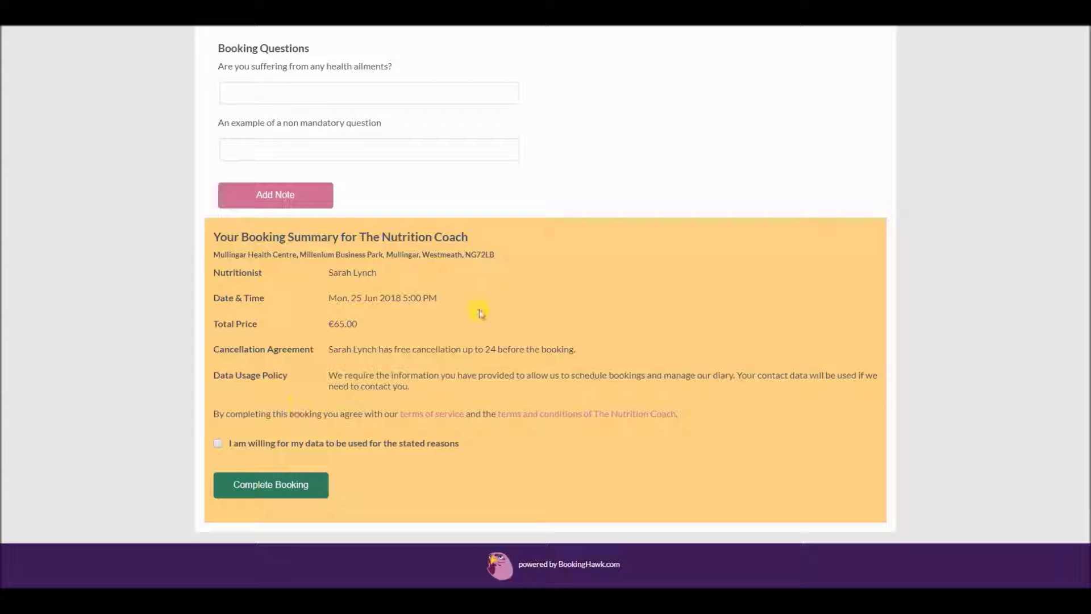
Tick the data-use consent and submit the booking, which flags the blank health question
click(219, 444)
double_click(267, 375)
click(264, 376)
click(261, 488)
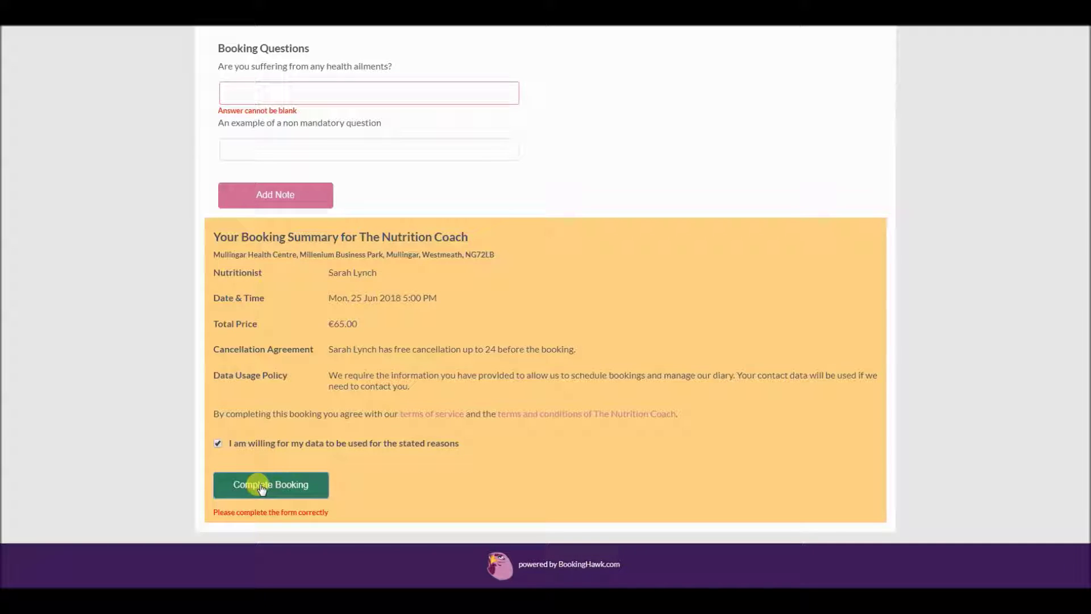
drag(329, 512, 225, 513)
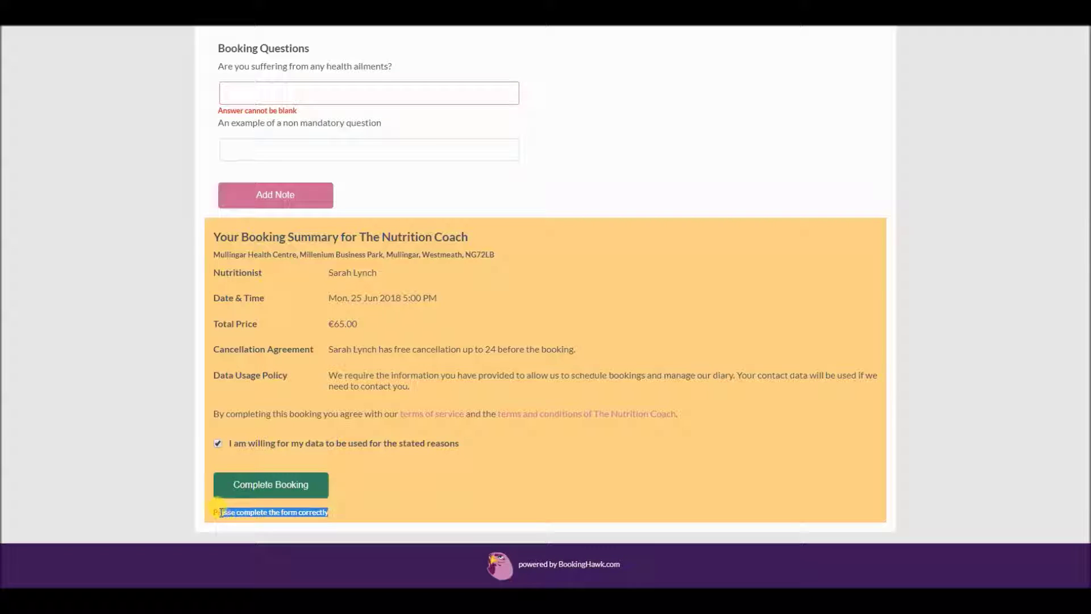
scroll(428, 507, up, 5)
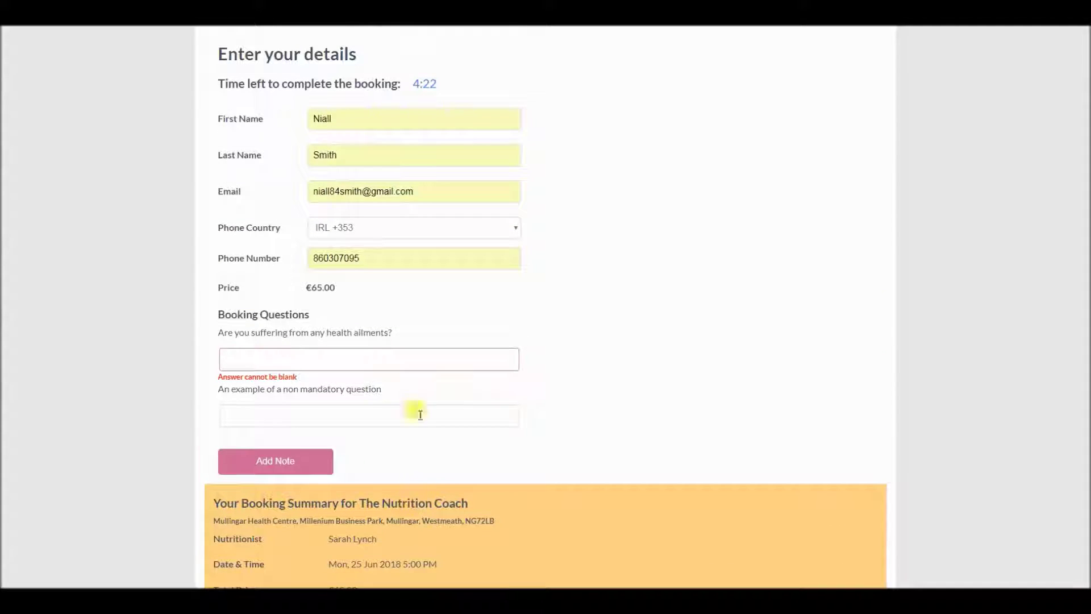
Answer 'no' to the health ailments booking question
triple_click(279, 313)
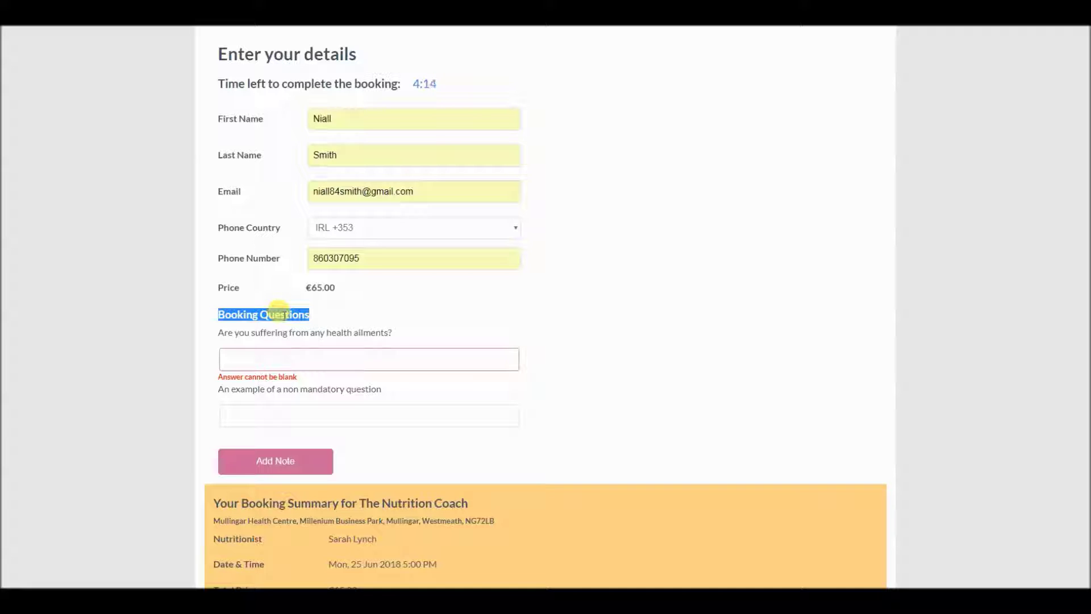
click(284, 356)
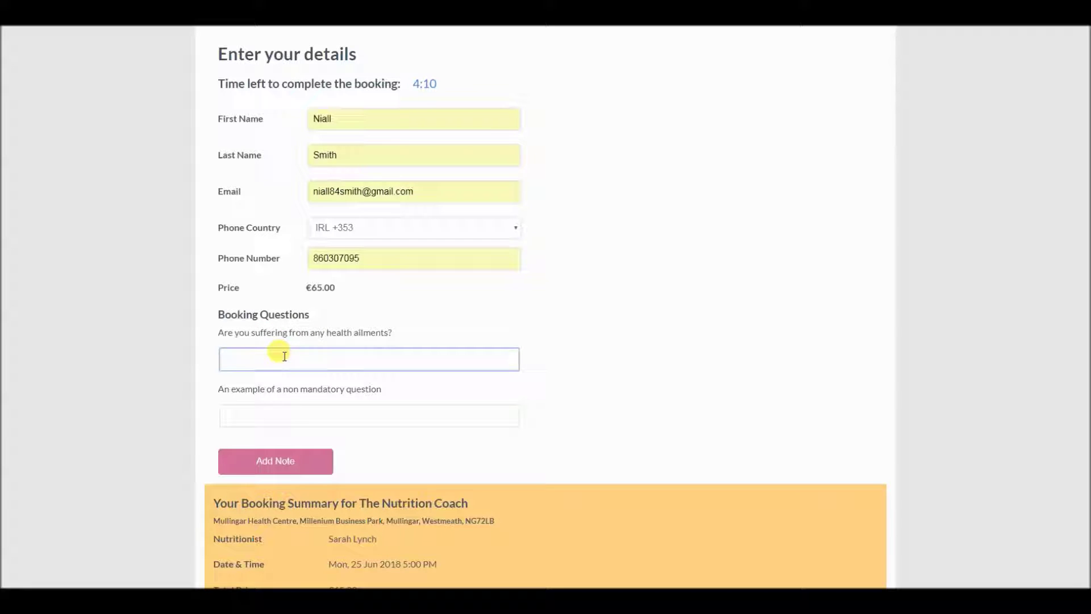
scroll(381, 350, down, 1)
Add and remove an extra note field, then complete the booking to reach the confirmation
click(294, 403)
scroll(296, 405, down, 2)
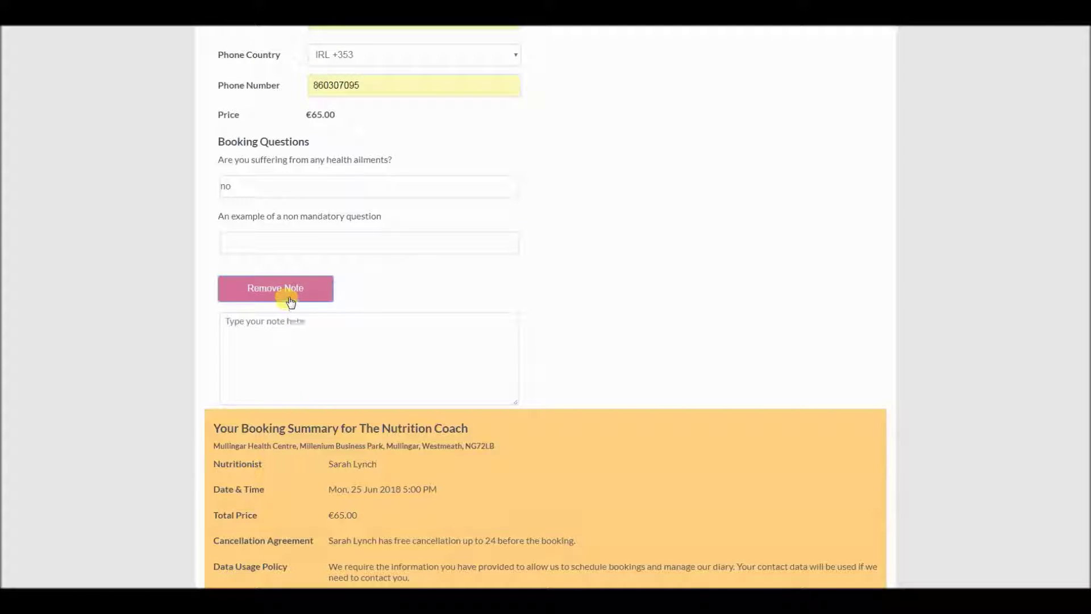
click(287, 294)
scroll(393, 296, down, 2)
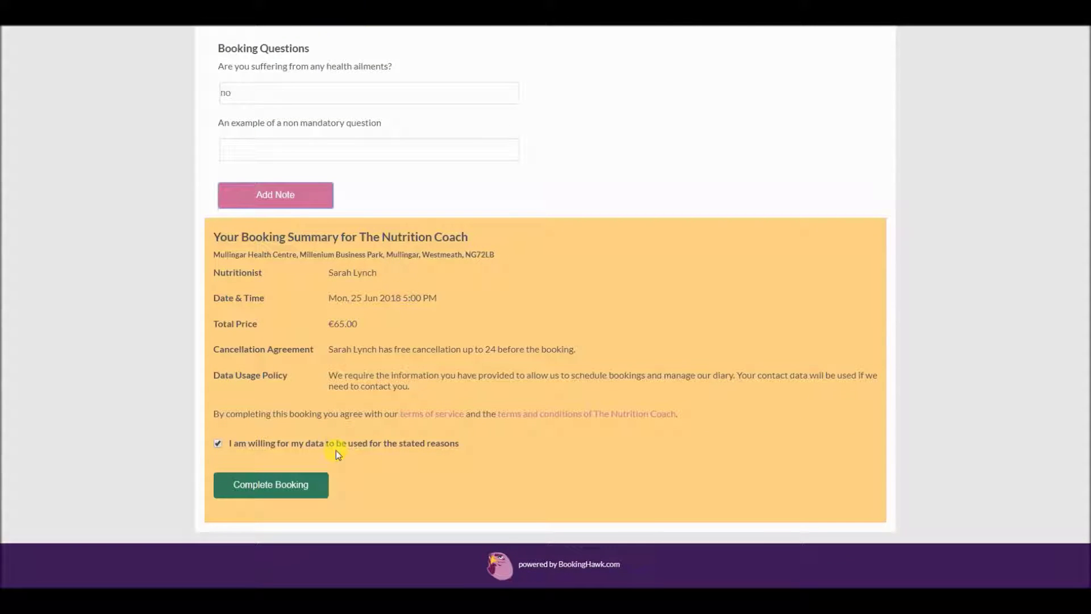
click(300, 483)
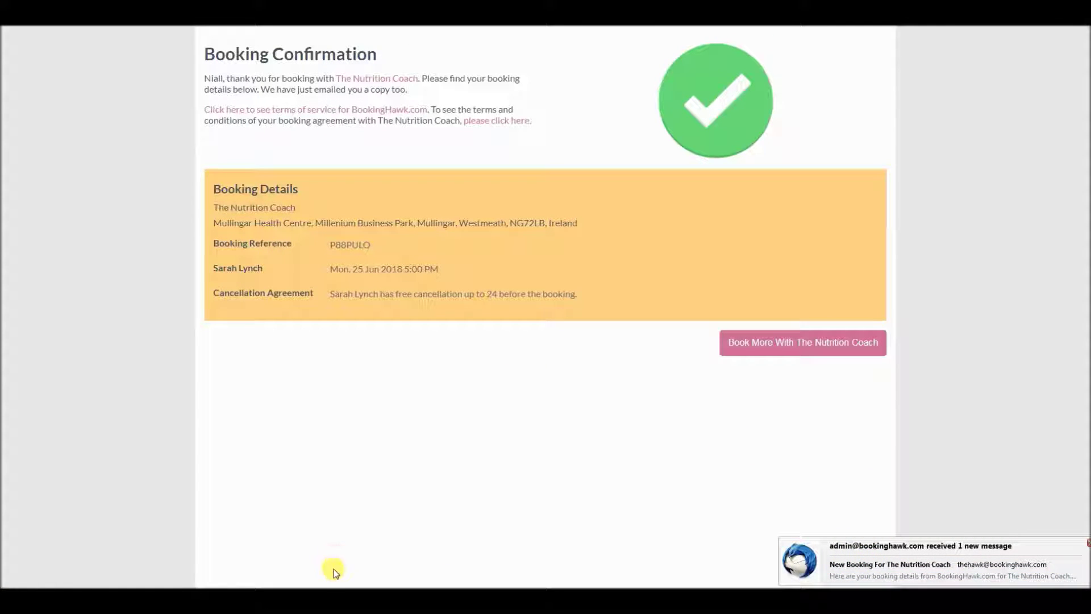
key(alt+Tab)
click(230, 83)
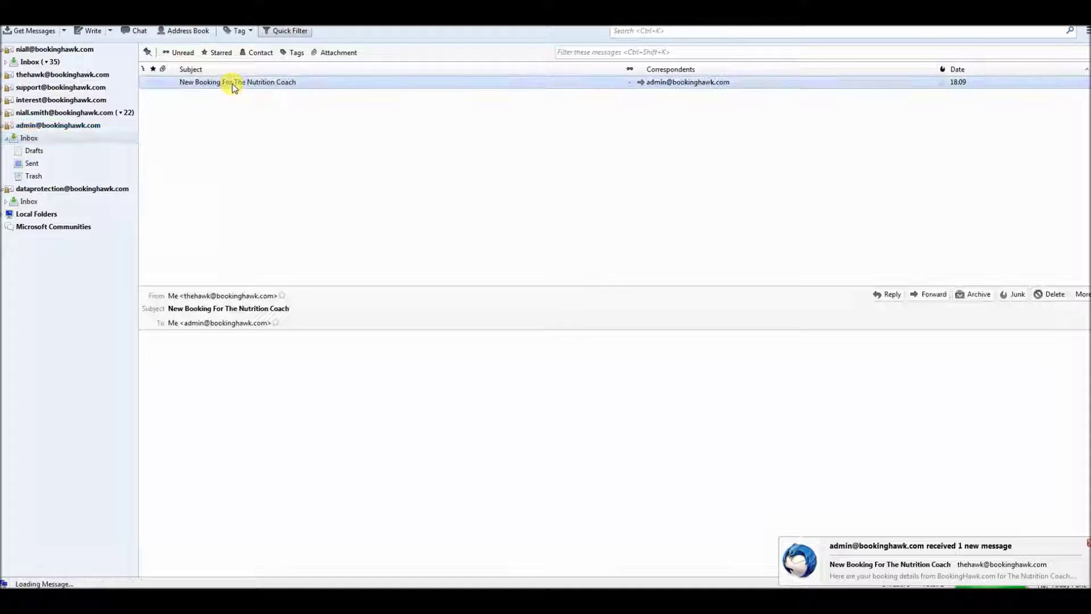
scroll(607, 414, down, 5)
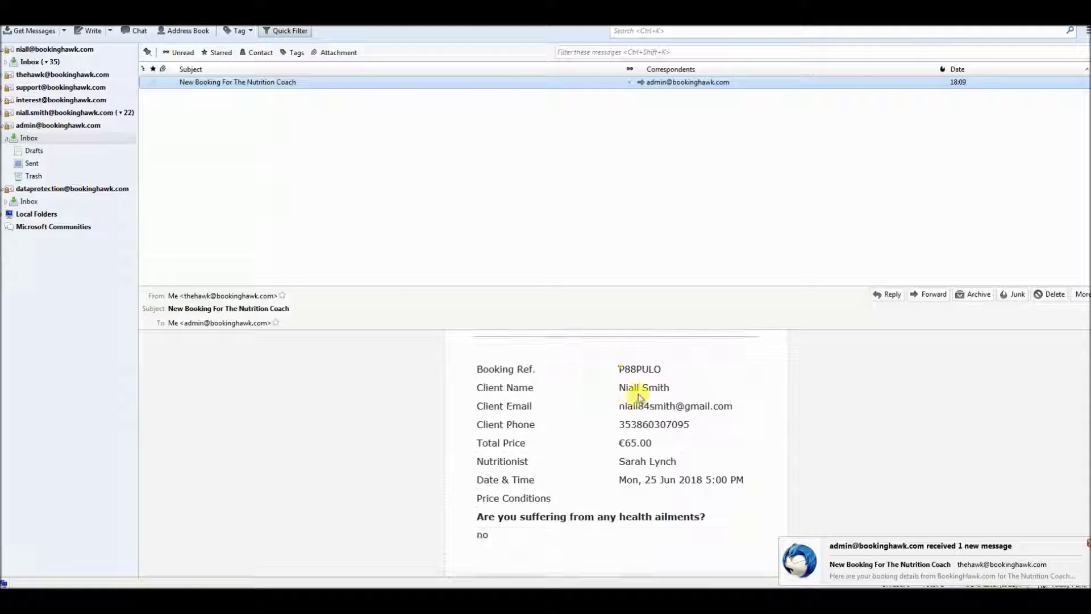
scroll(648, 454, down, 2)
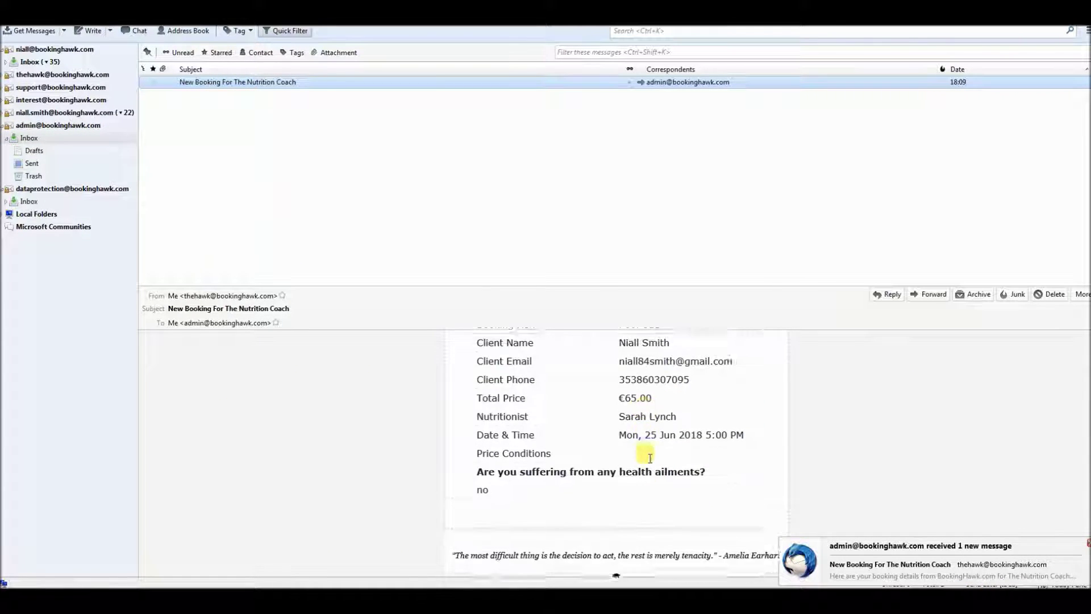
scroll(521, 480, up, 2)
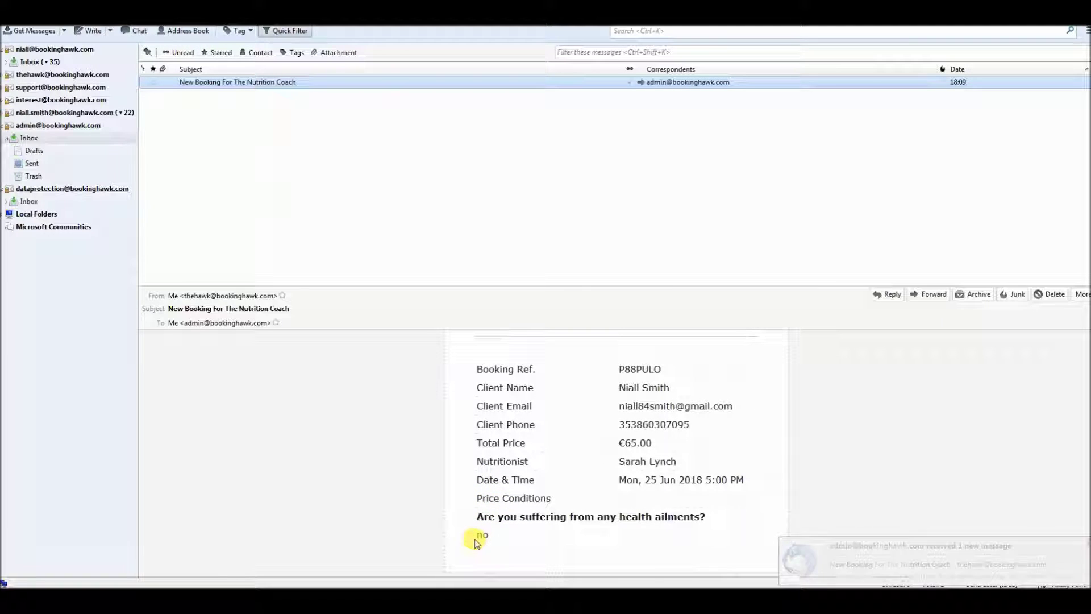
double_click(640, 369)
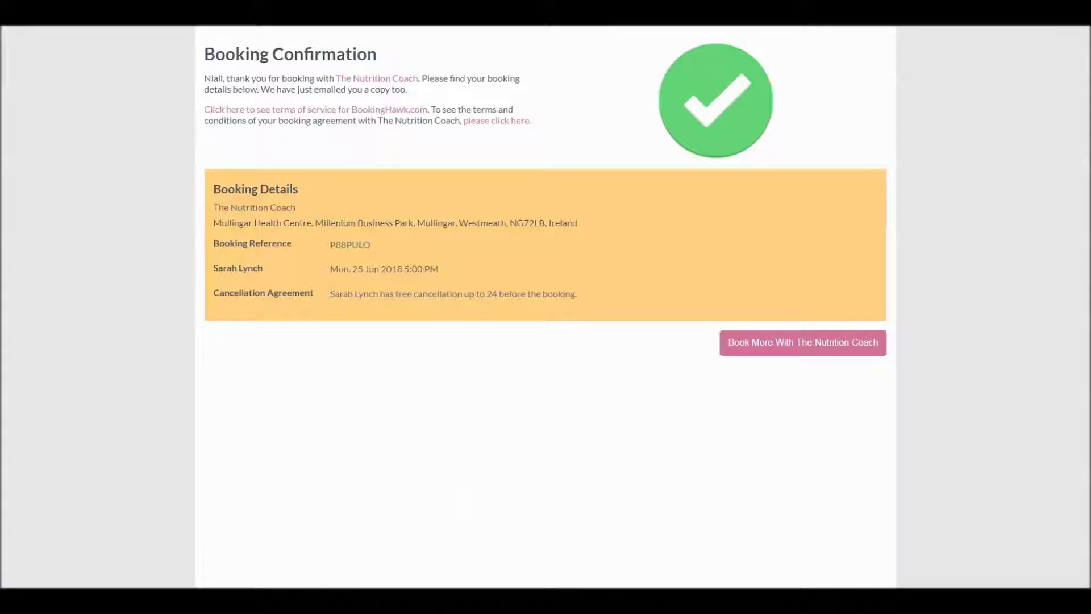
Return to The Nutrition Coach's booking site by entering its web address
click(790, 349)
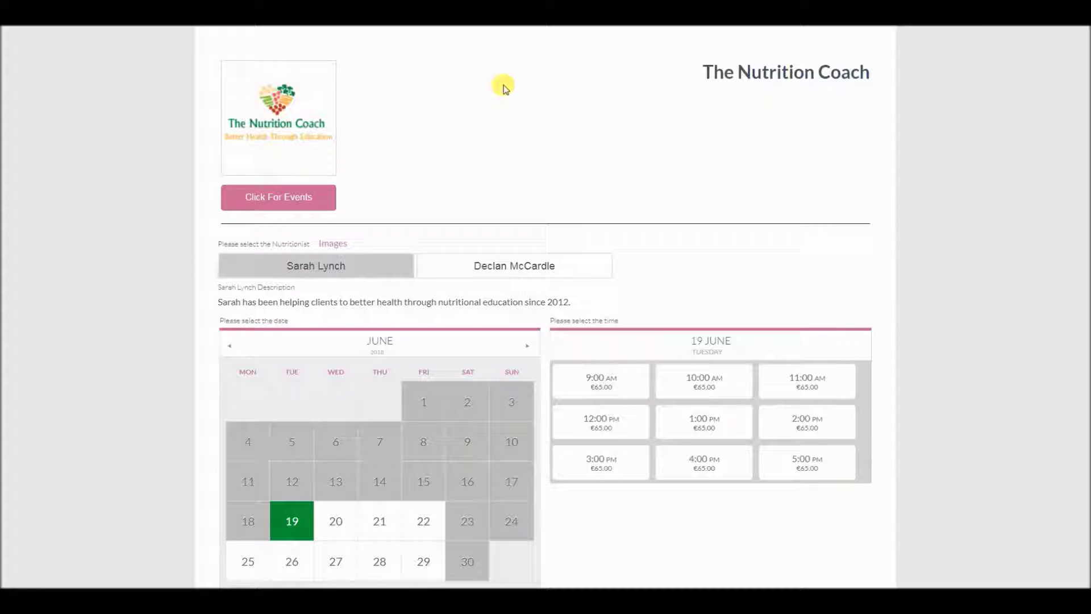
right_click(233, 25)
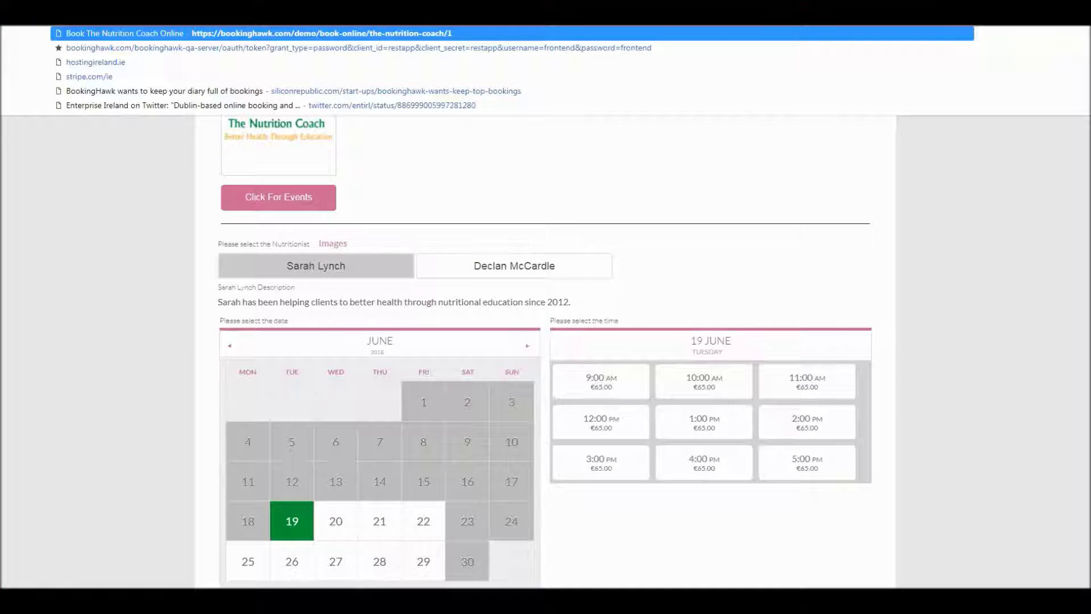
key(Return)
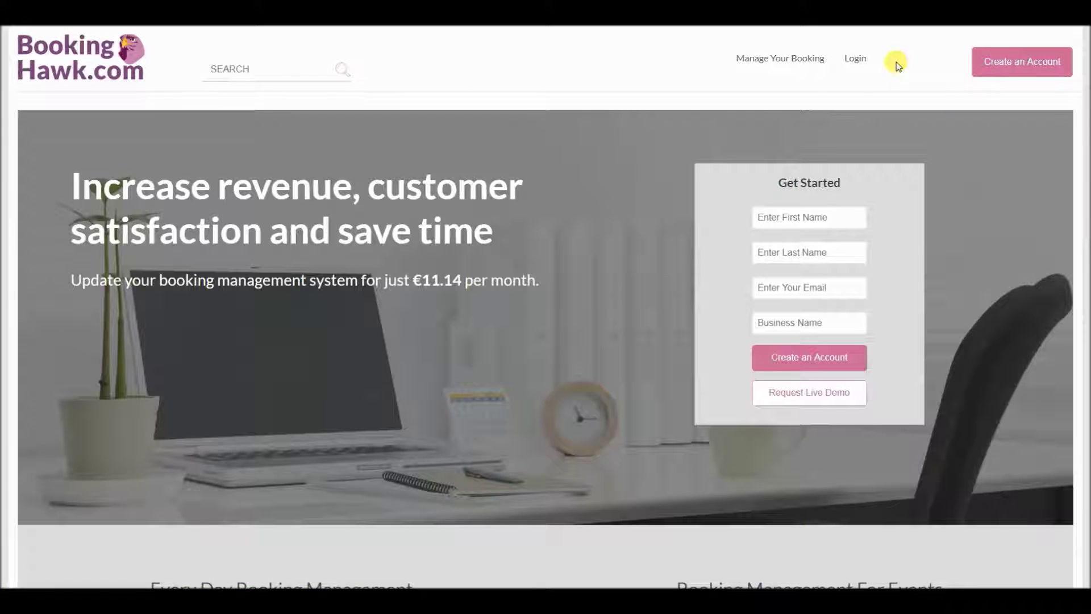
Retrieve the existing booking using the saved customer e-mail and the booking reference
click(793, 59)
click(553, 162)
key(Down)
key(Return)
click(546, 196)
click(560, 243)
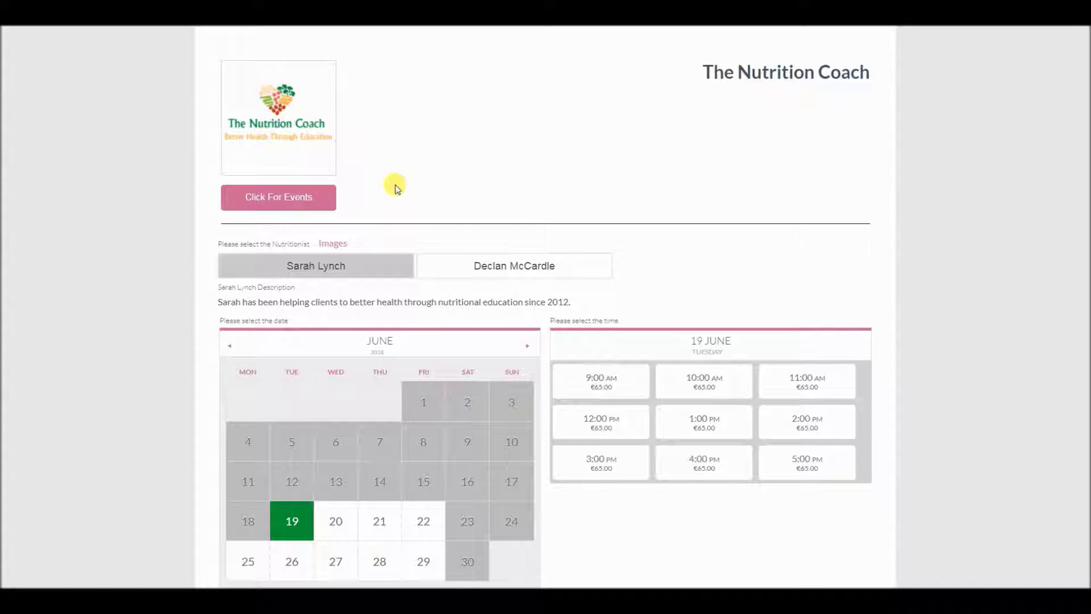
Open the events list and view the Eating For Pregnancy details, with 59 spaces remaining
click(302, 205)
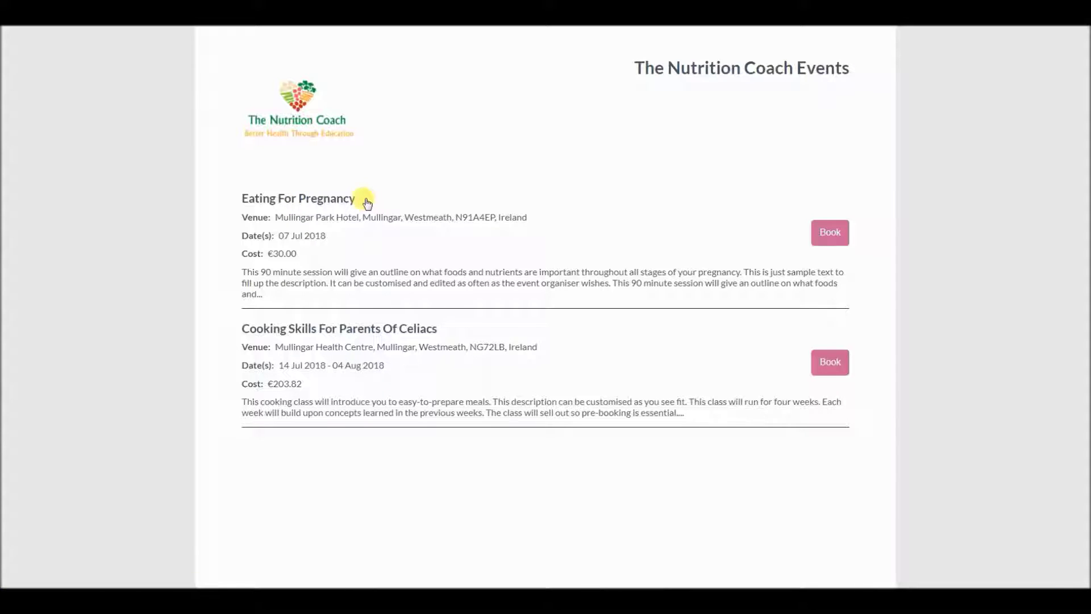
drag(367, 202, 247, 204)
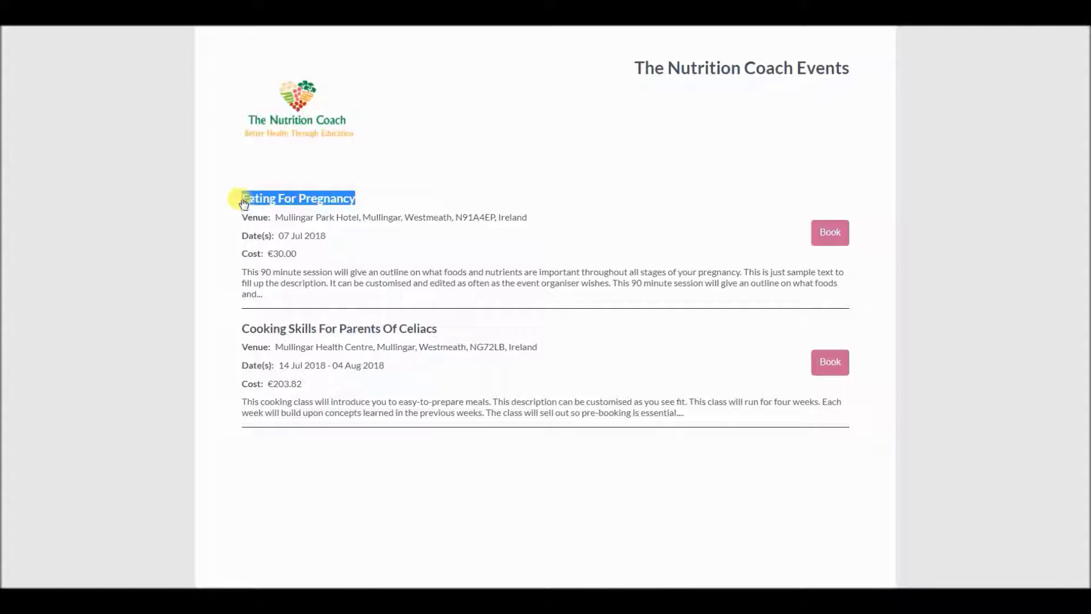
click(829, 233)
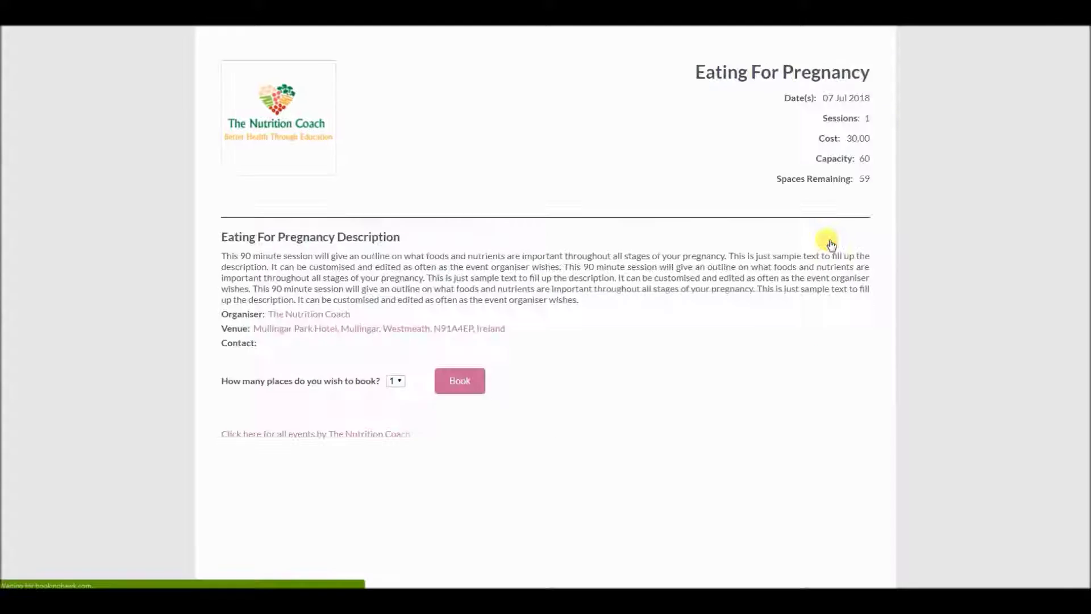
drag(596, 307, 594, 316)
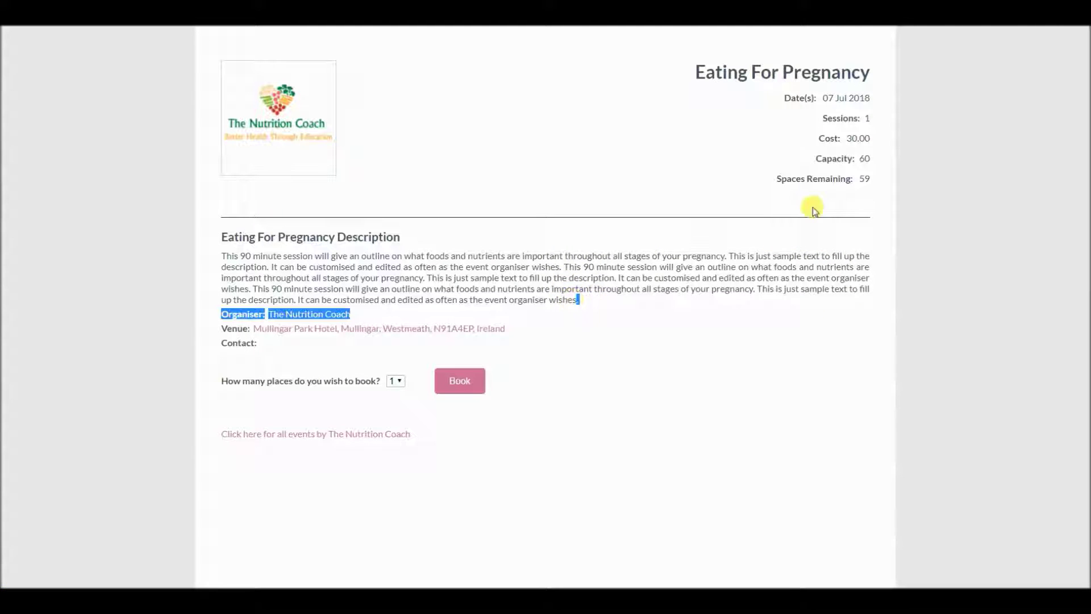
double_click(863, 178)
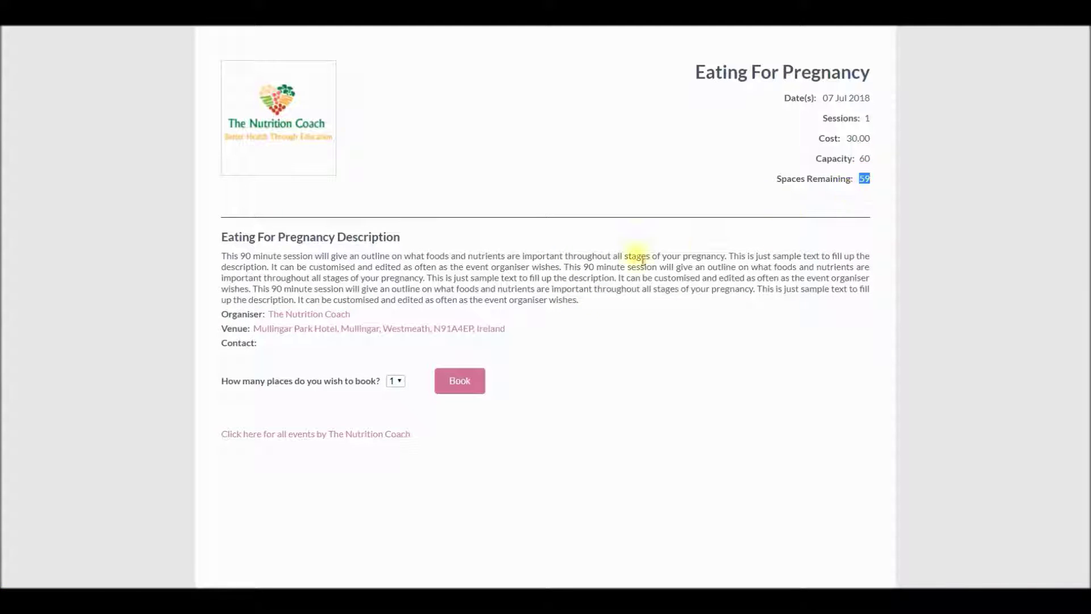
drag(579, 301, 225, 268)
Check the places dropdown, leaving 1, and review the celiac cooking class dates and cost
click(396, 382)
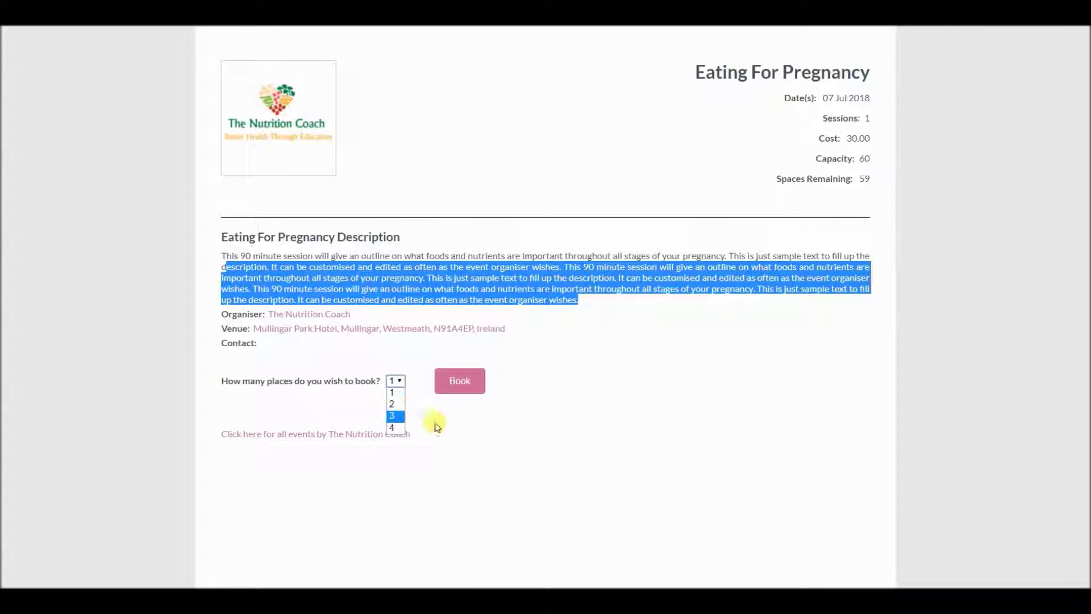
click(475, 420)
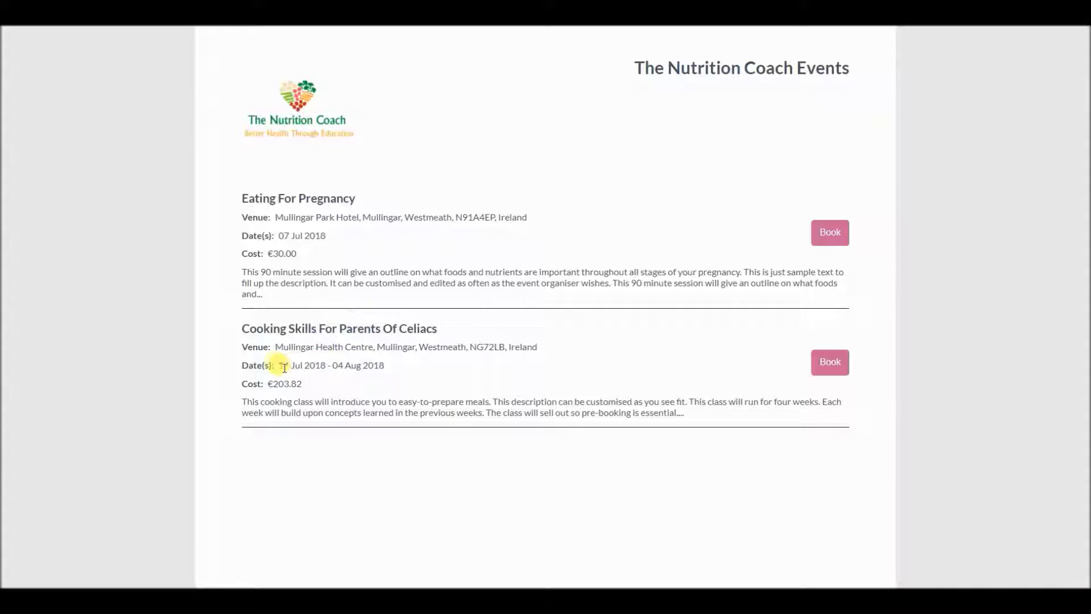
drag(280, 365, 396, 368)
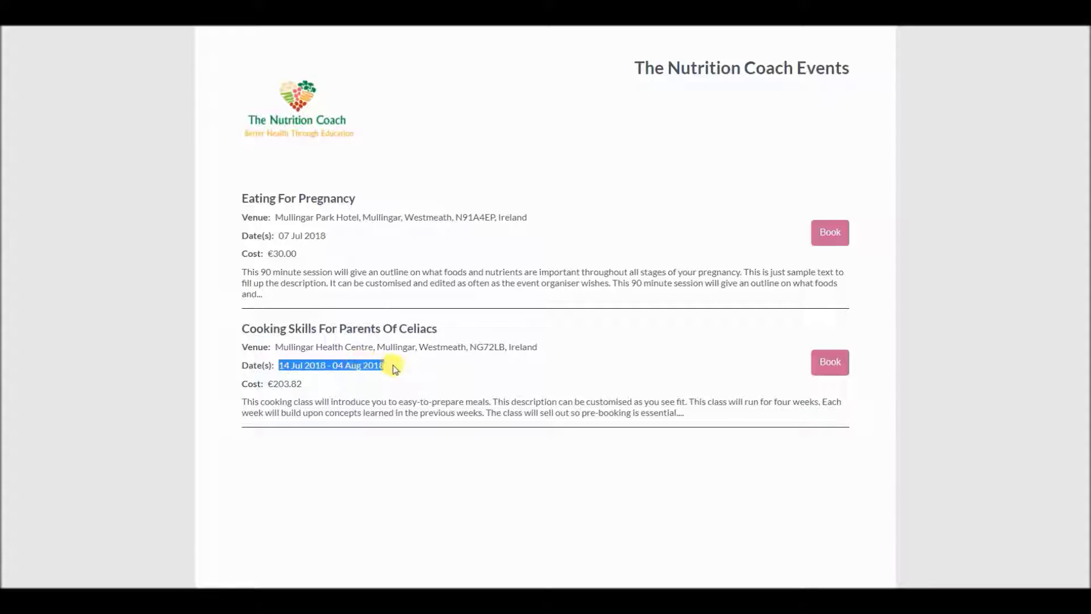
triple_click(281, 382)
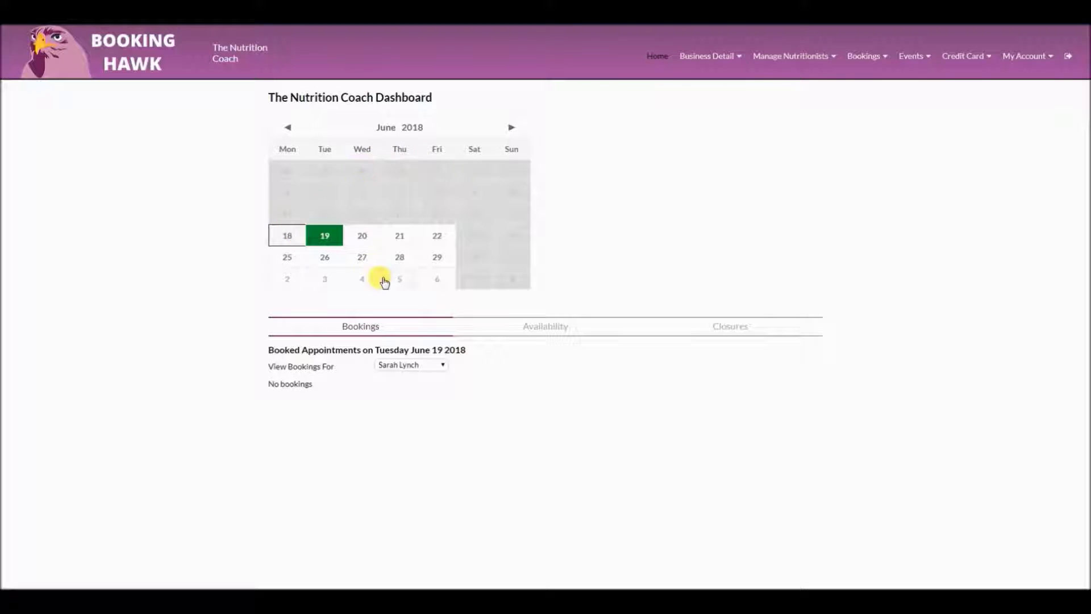
Review the 12:00 booking on Wednesday 20 June and its notes area, then go back to the dashboard
click(362, 243)
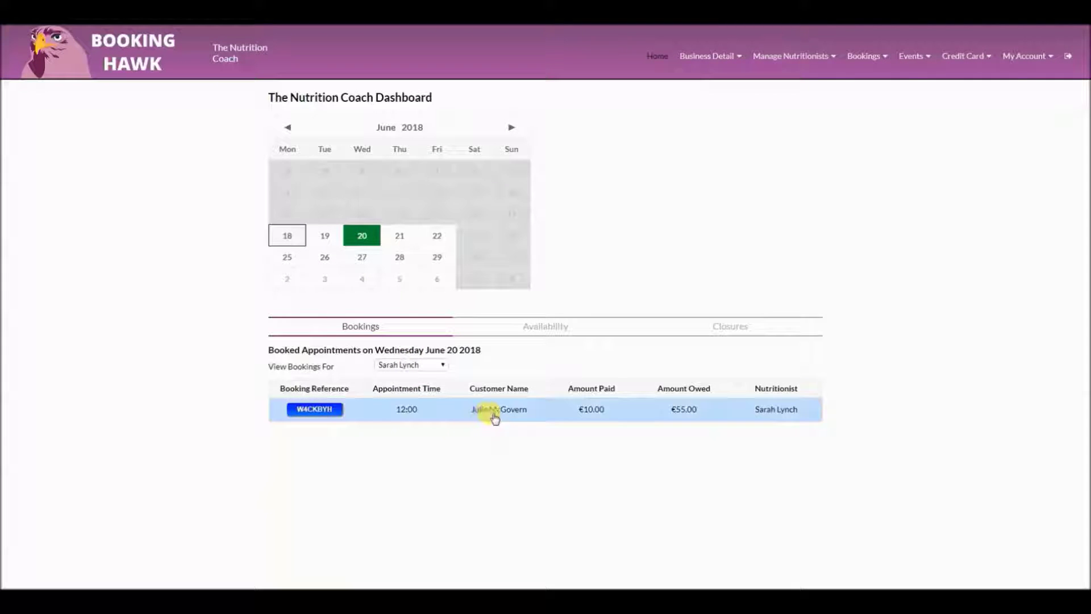
click(329, 413)
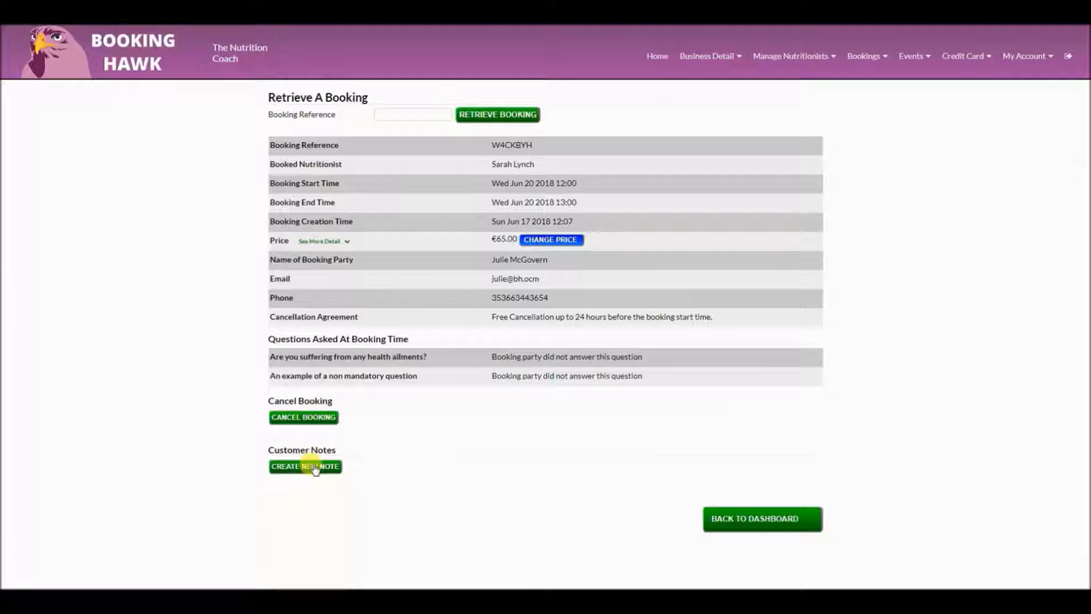
click(312, 464)
scroll(353, 462, down, 2)
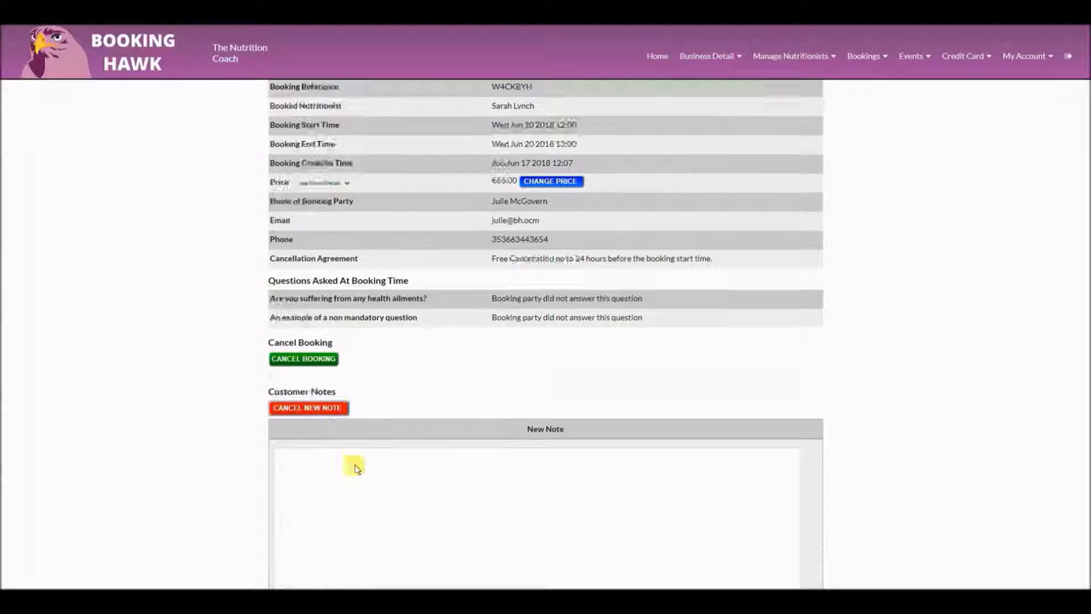
scroll(452, 358, up, 2)
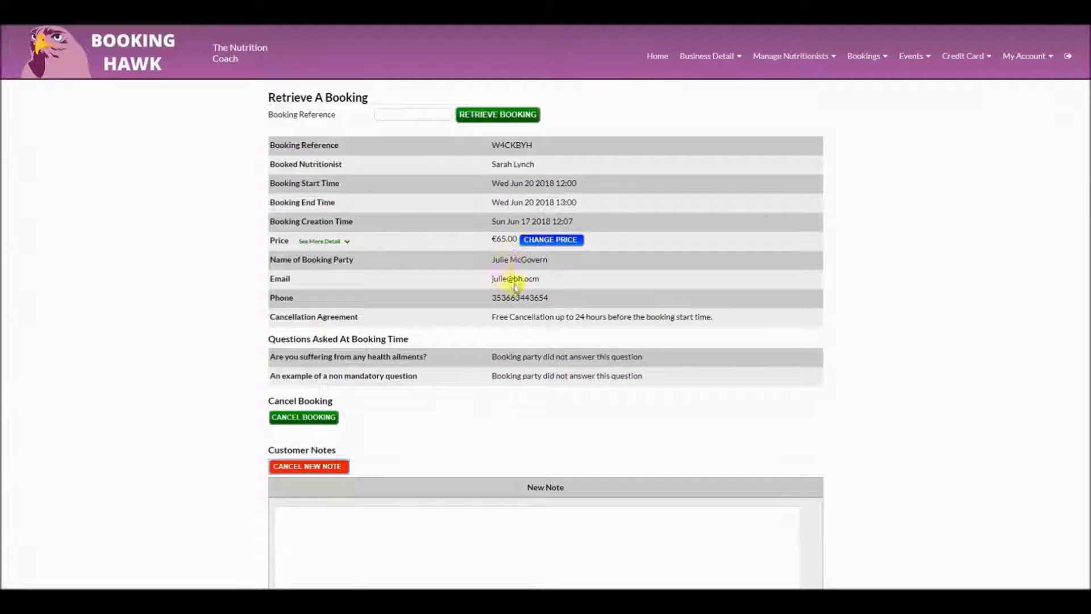
scroll(424, 512, down, 1)
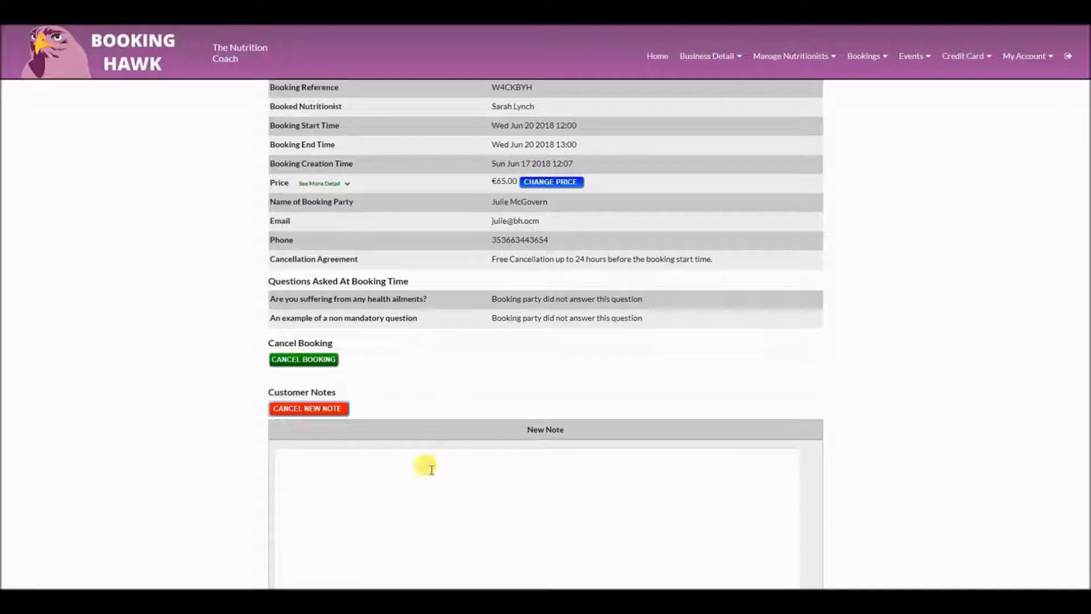
scroll(462, 458, up, 1)
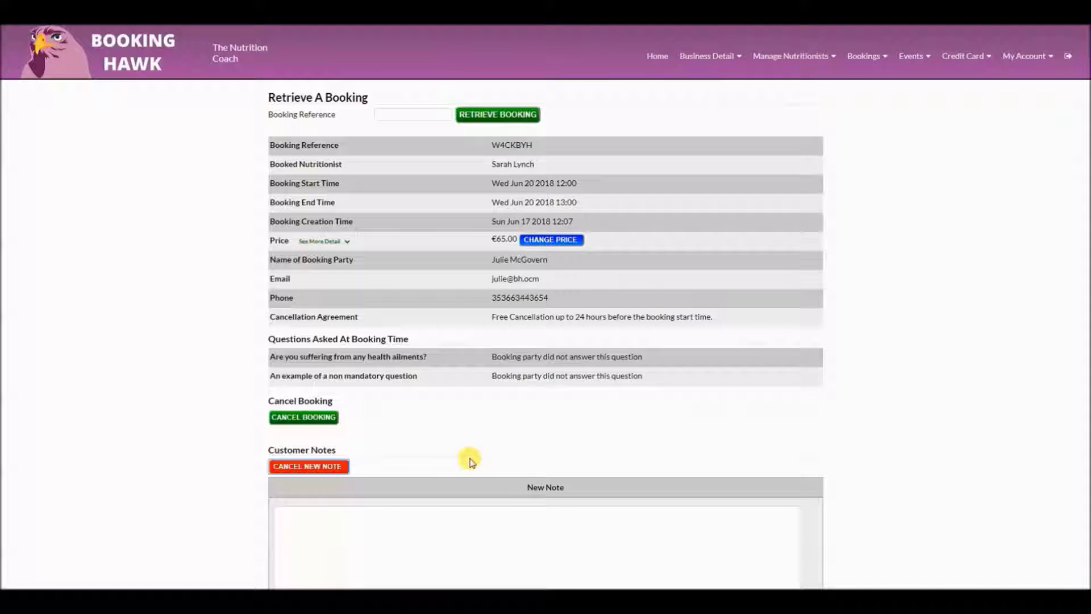
click(657, 57)
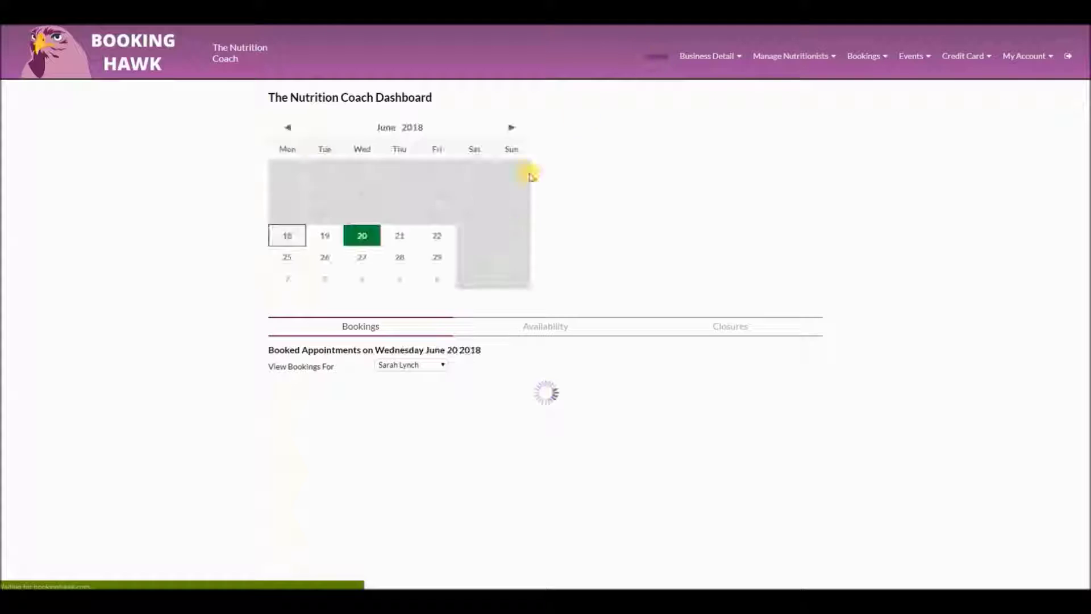
click(548, 334)
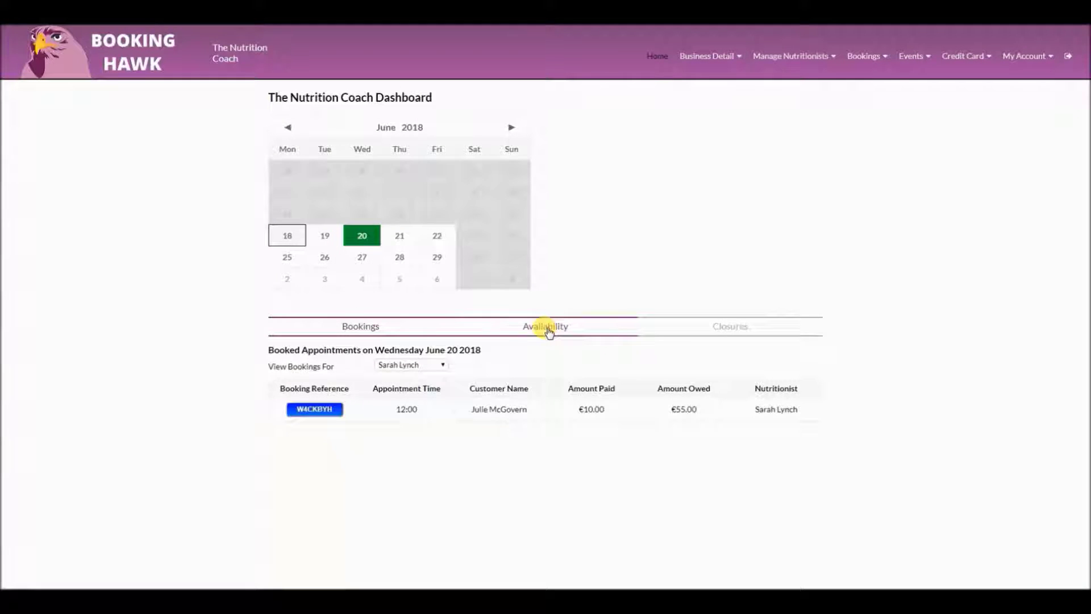
scroll(625, 363, down, 1)
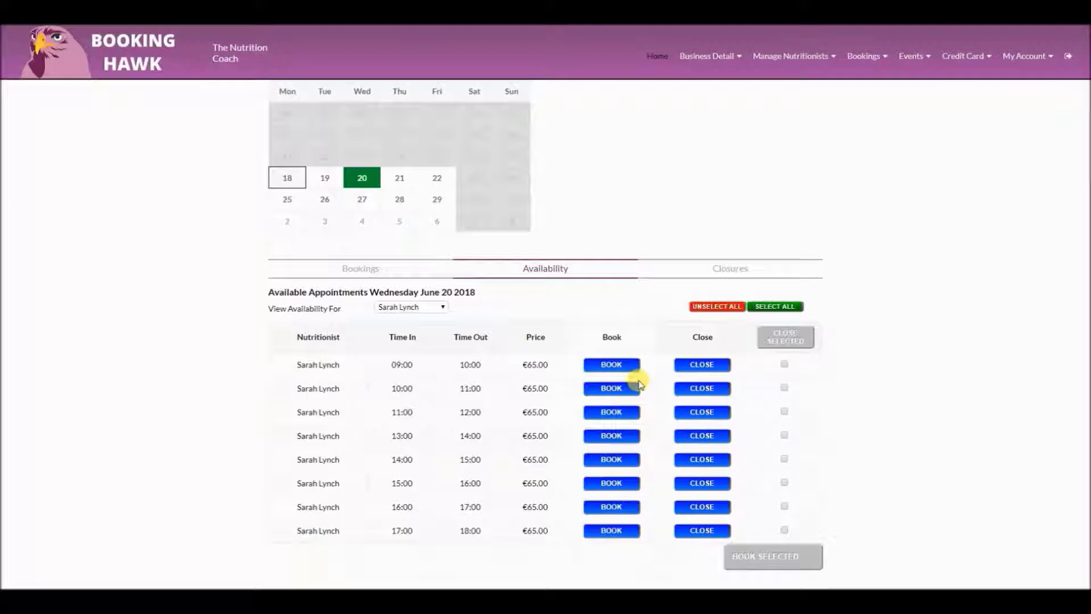
click(613, 365)
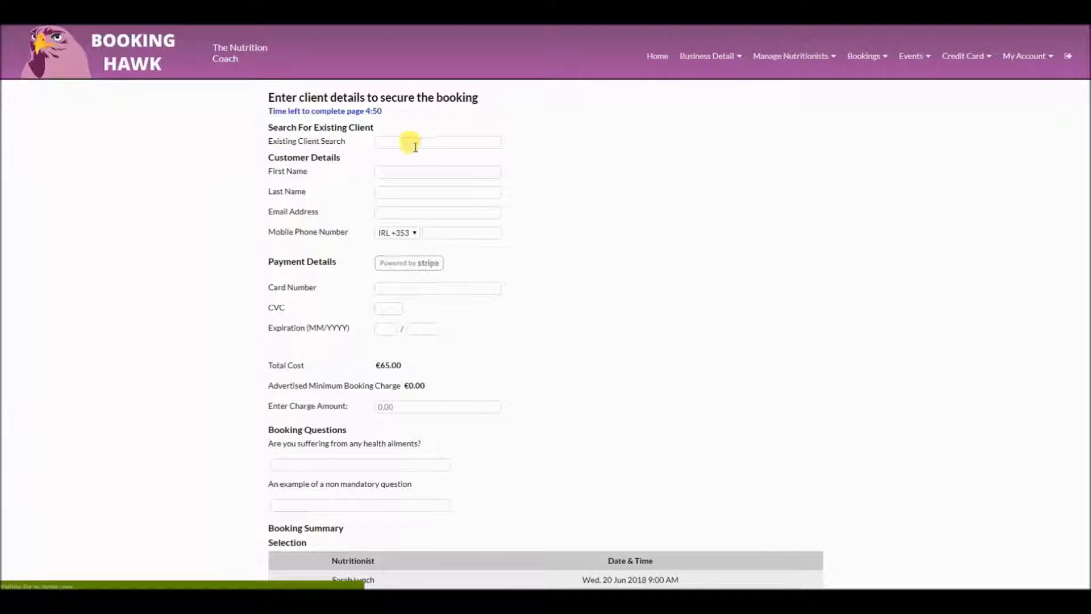
click(418, 143)
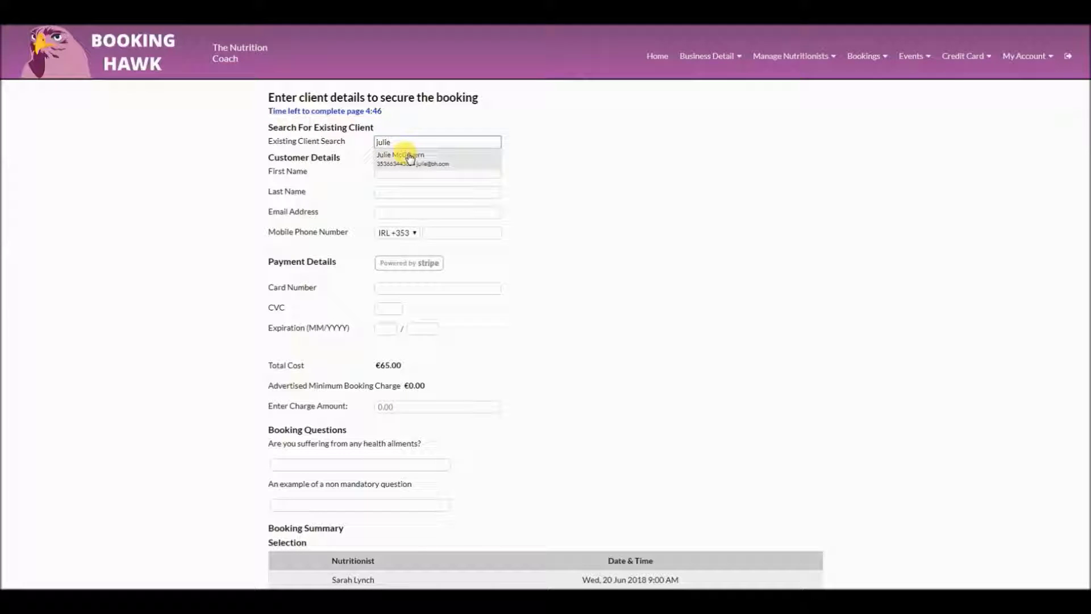
click(409, 157)
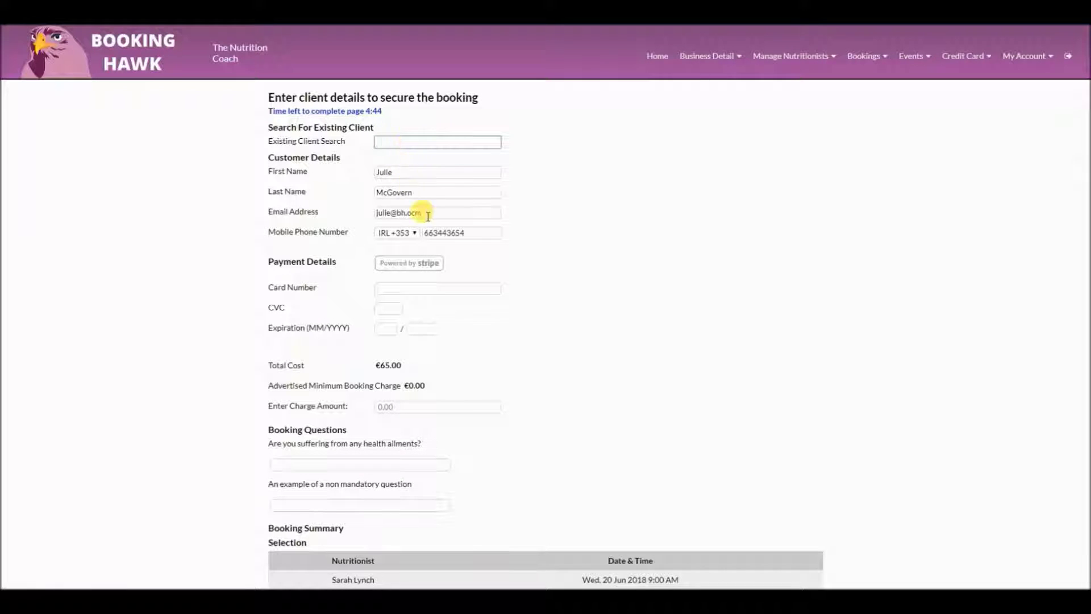
scroll(491, 271, down, 4)
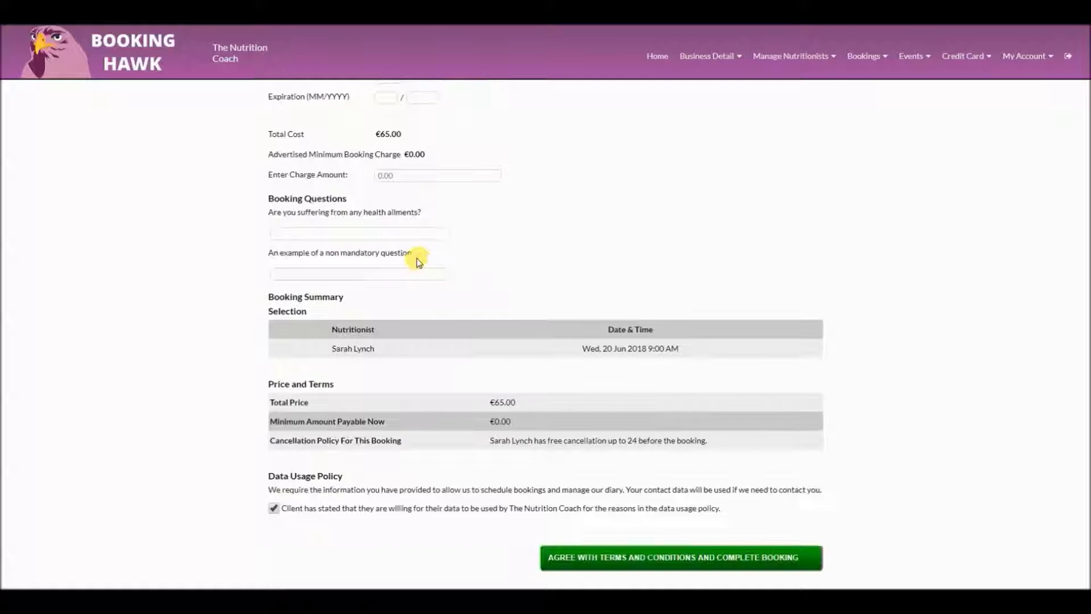
scroll(470, 263, up, 4)
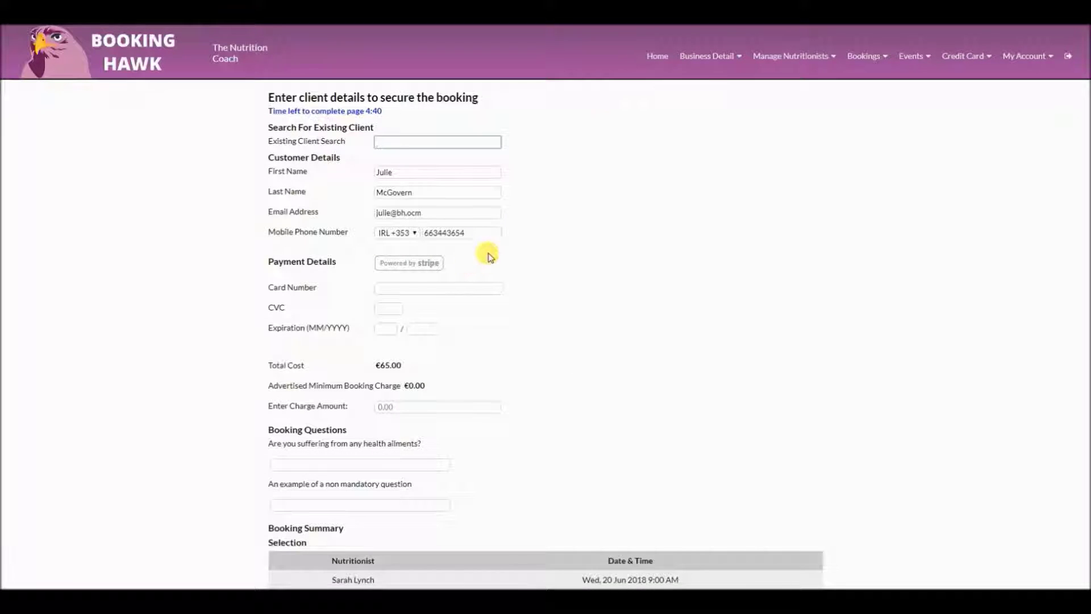
click(656, 58)
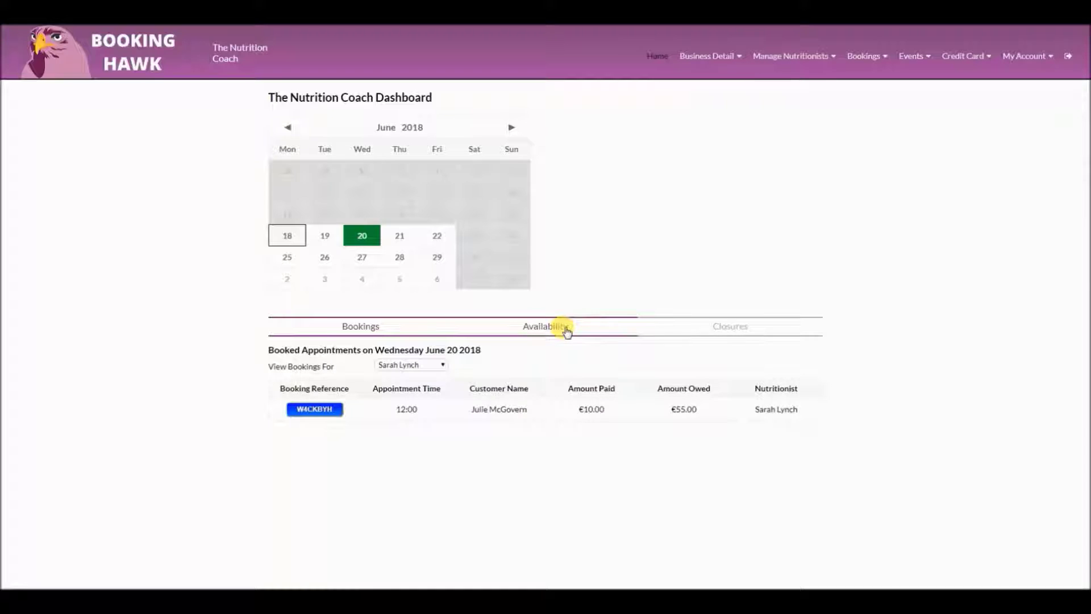
Close the 16:00 and 17:00 appointment slots on 20 June
click(566, 330)
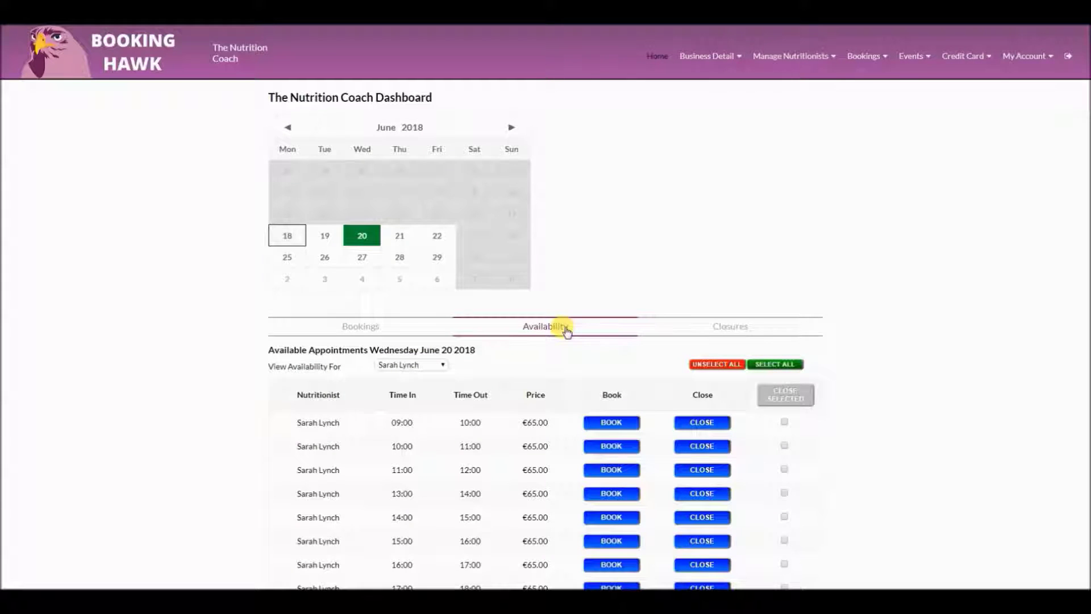
scroll(567, 330, down, 2)
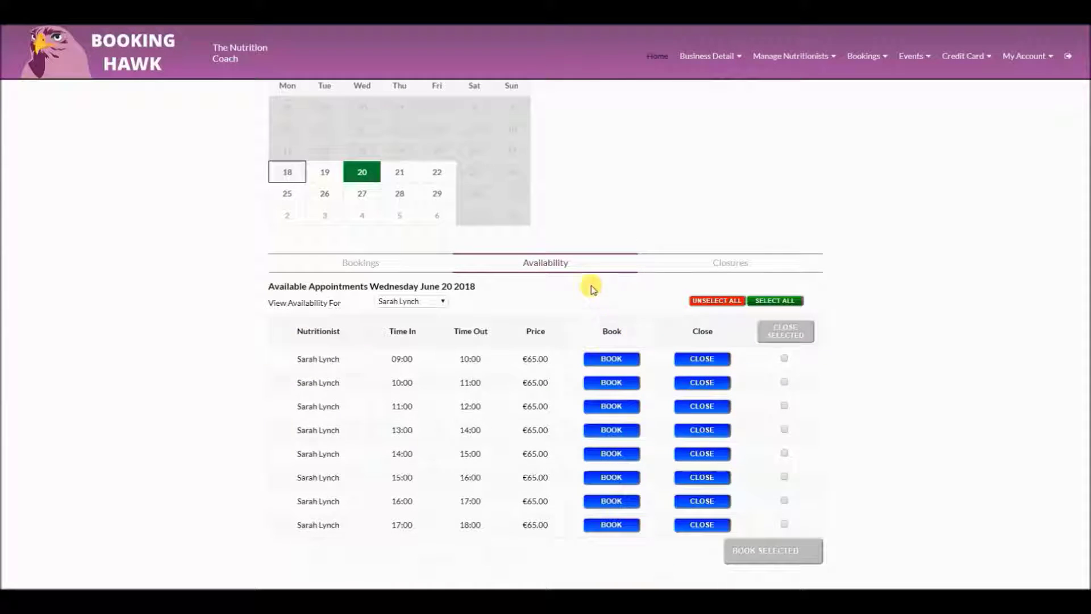
click(784, 502)
click(785, 524)
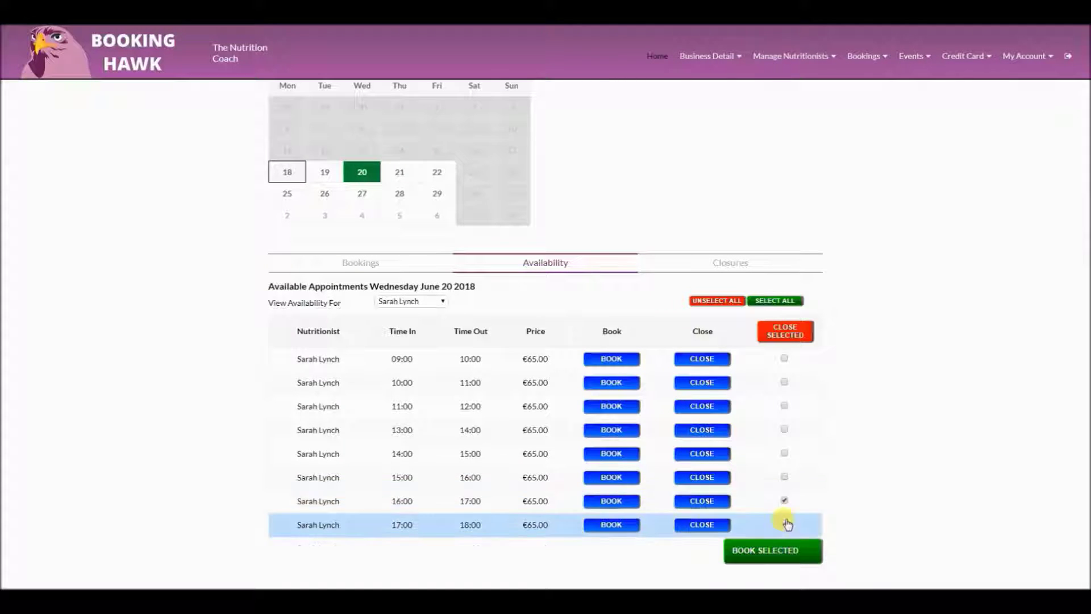
click(779, 337)
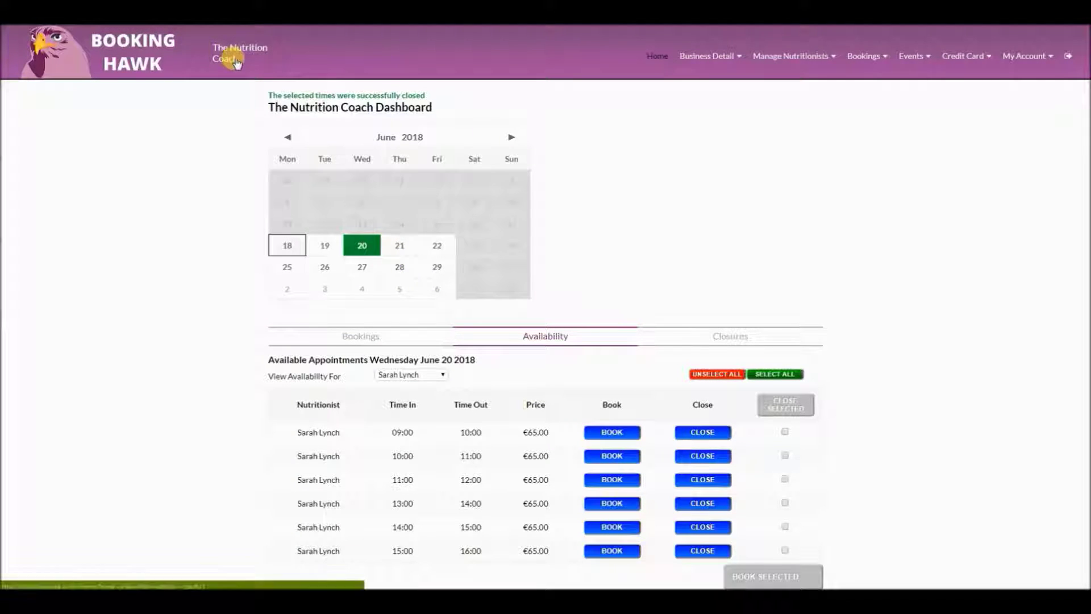
Select both closed 16:00 and 17:00 appointments on the Closures tab and reopen them
scroll(660, 215, down, 1)
scroll(659, 214, down, 2)
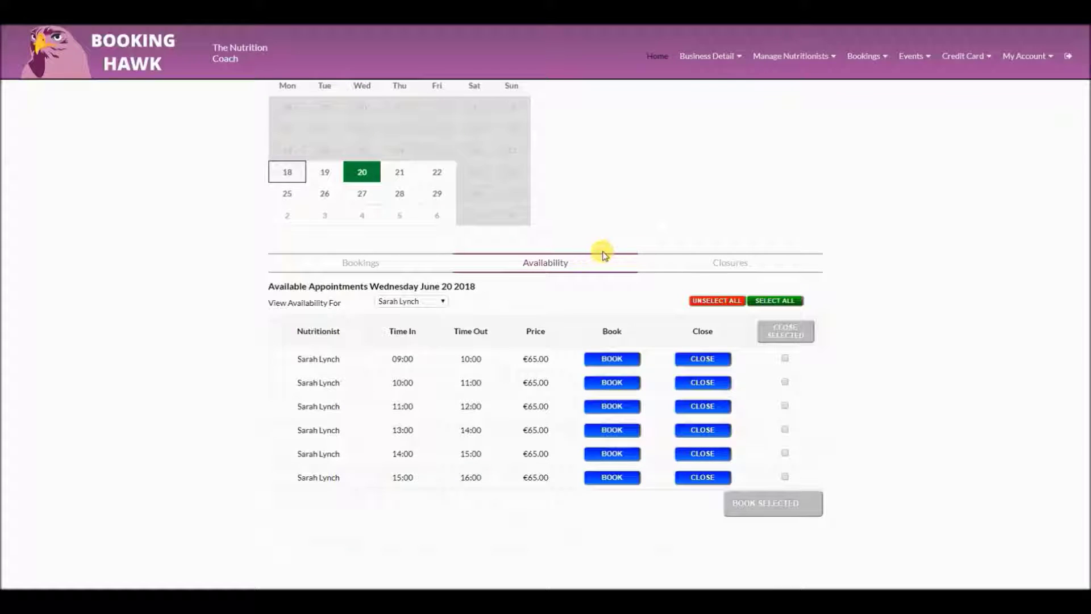
click(720, 263)
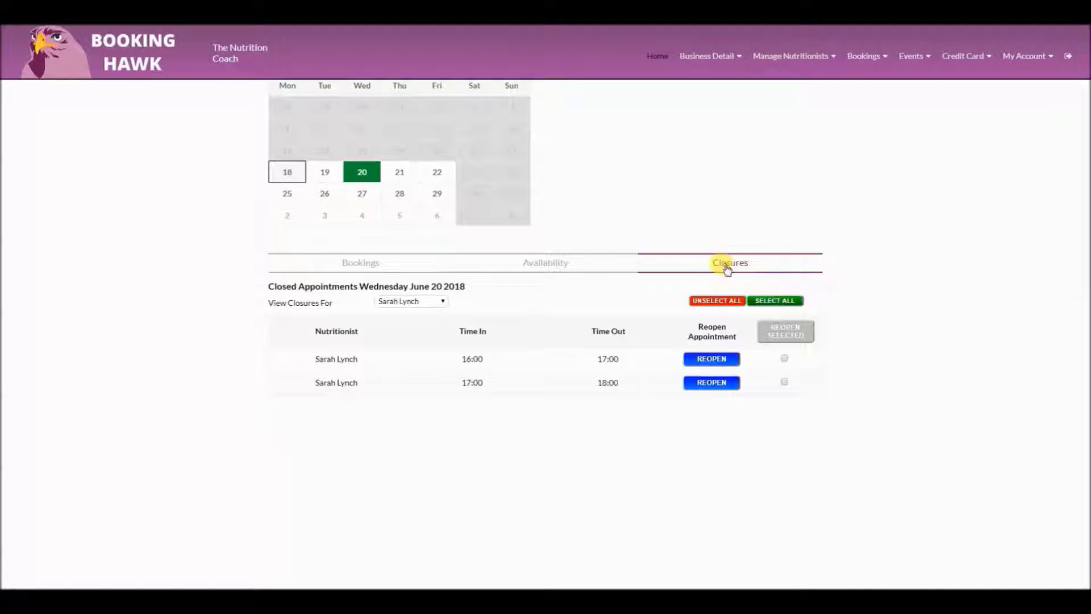
click(775, 301)
click(796, 334)
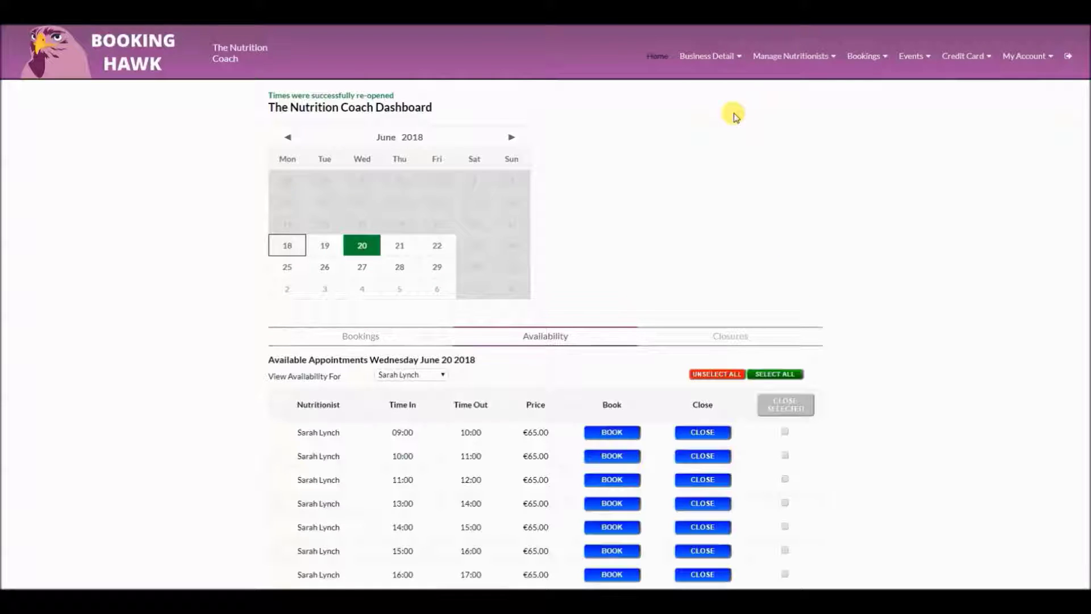
click(707, 55)
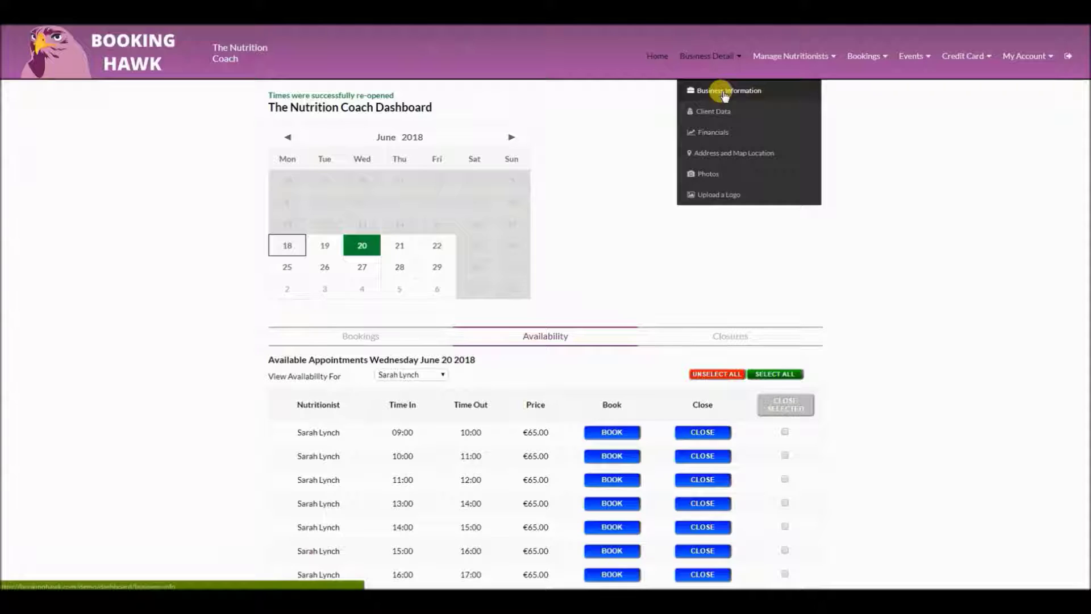
Read through the business description, data policy and terms and conditions in Business Information
click(724, 91)
double_click(567, 188)
triple_click(567, 187)
triple_click(566, 295)
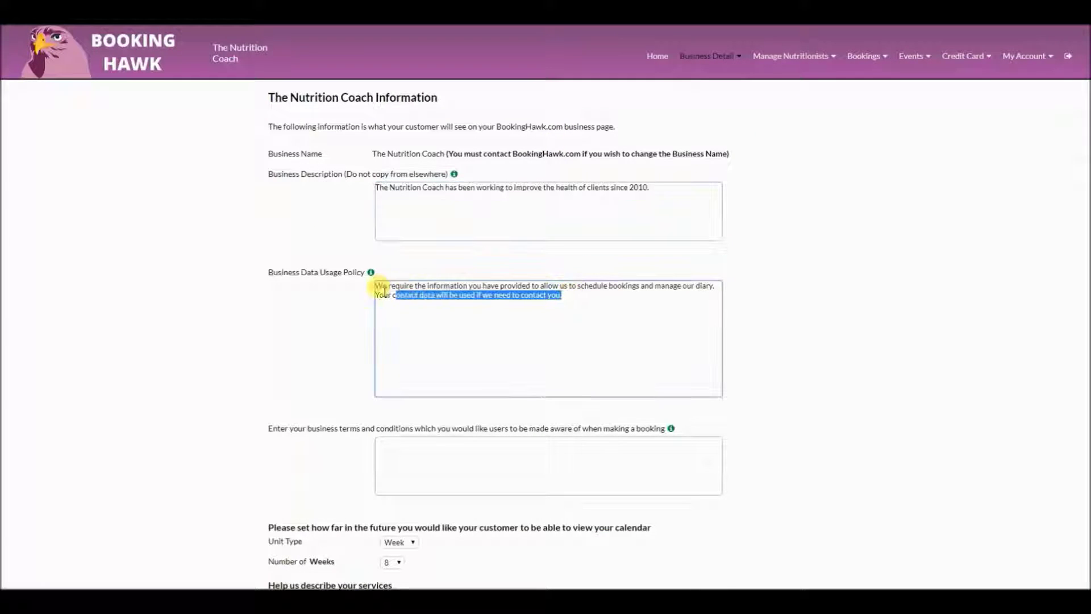
scroll(337, 261, down, 3)
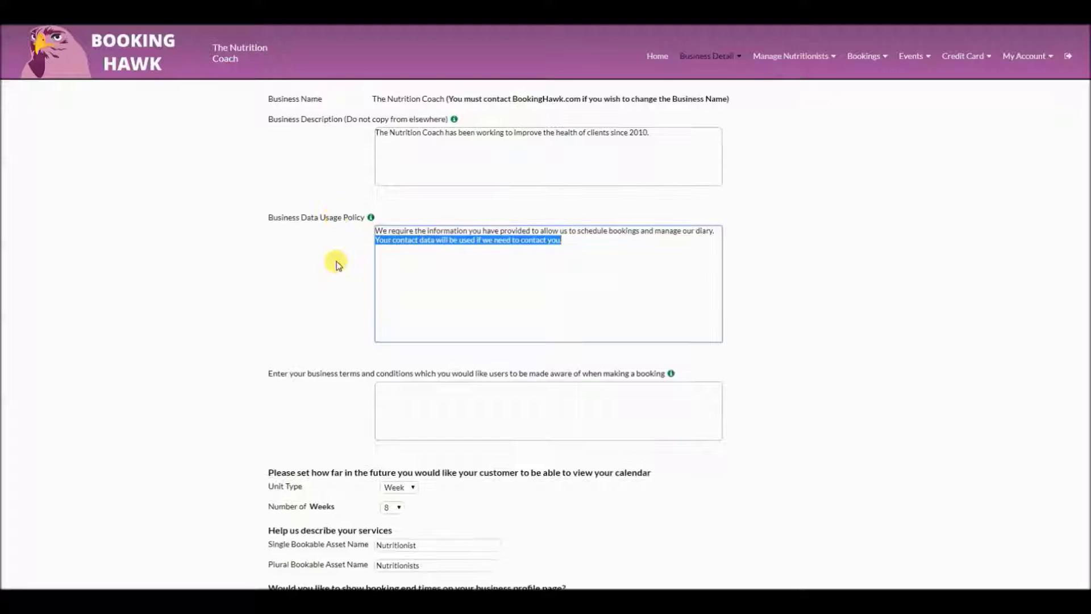
click(563, 271)
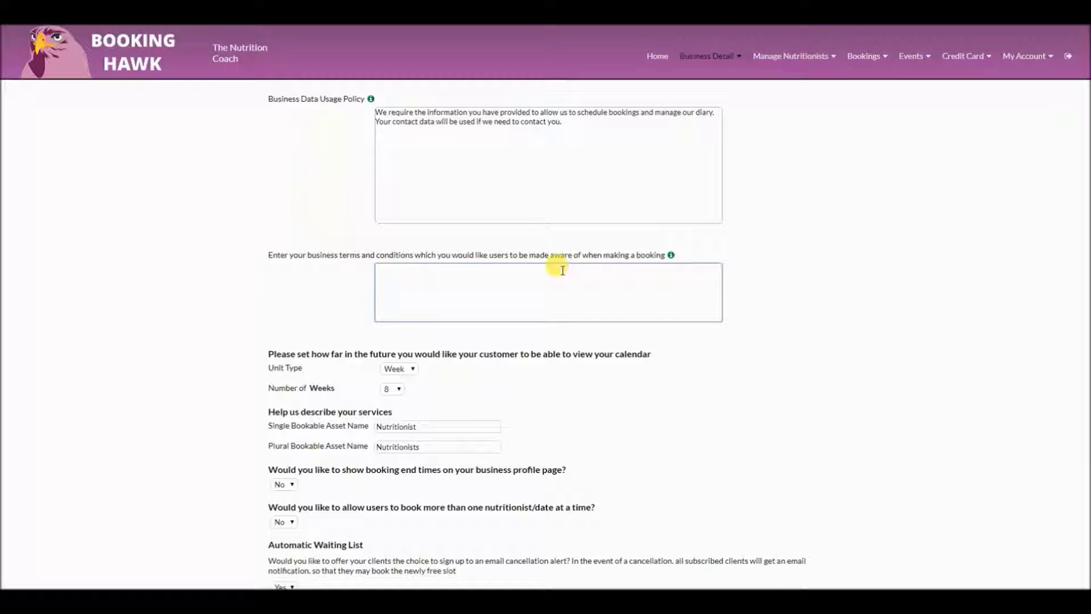
Check the calendar unit type and end-time options, keeping Week and No
click(410, 371)
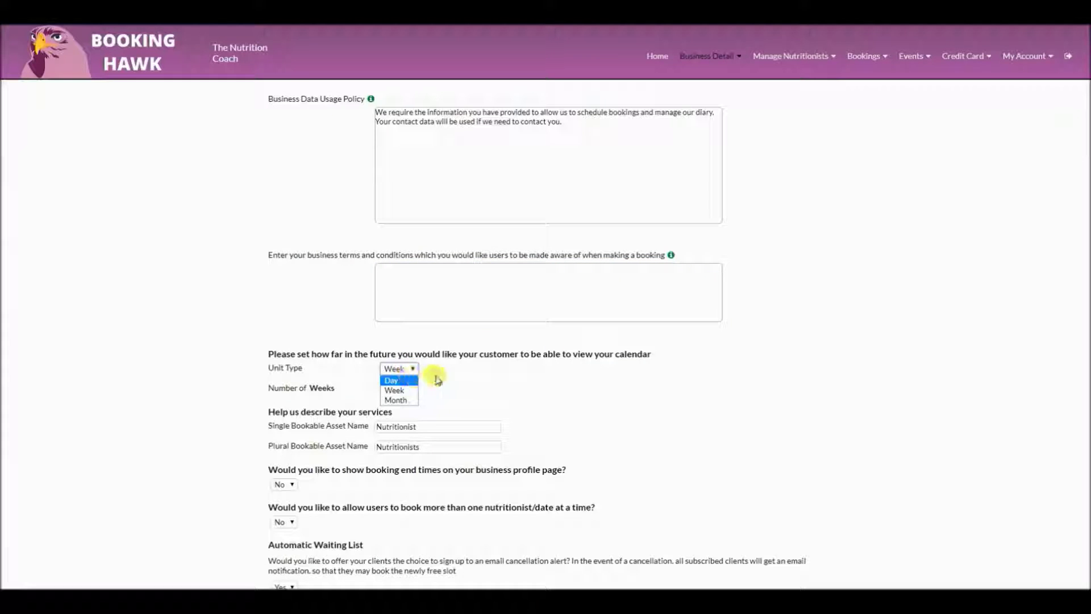
click(402, 379)
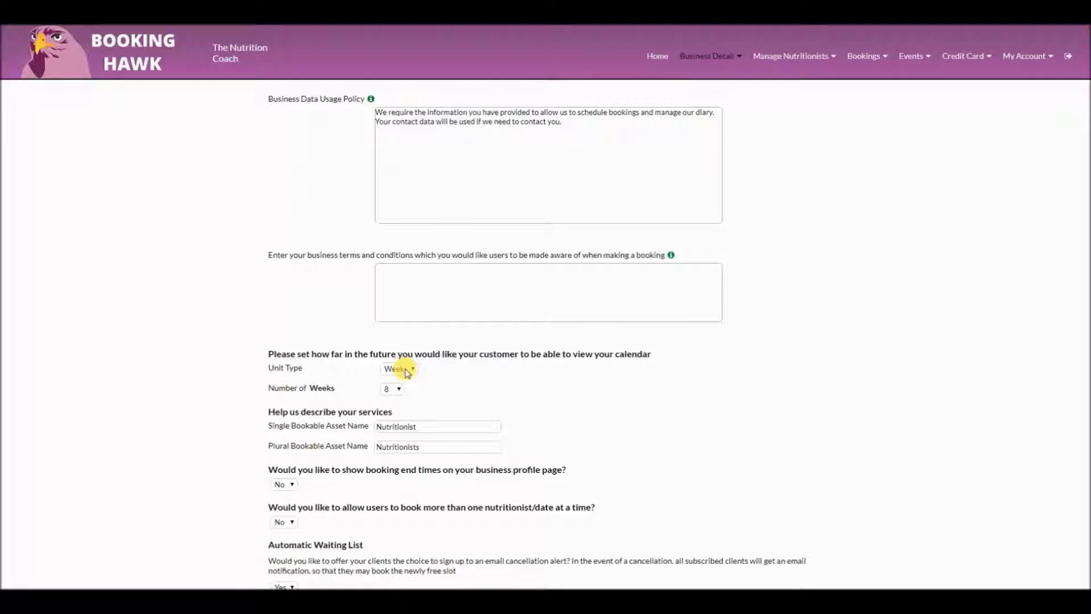
click(404, 369)
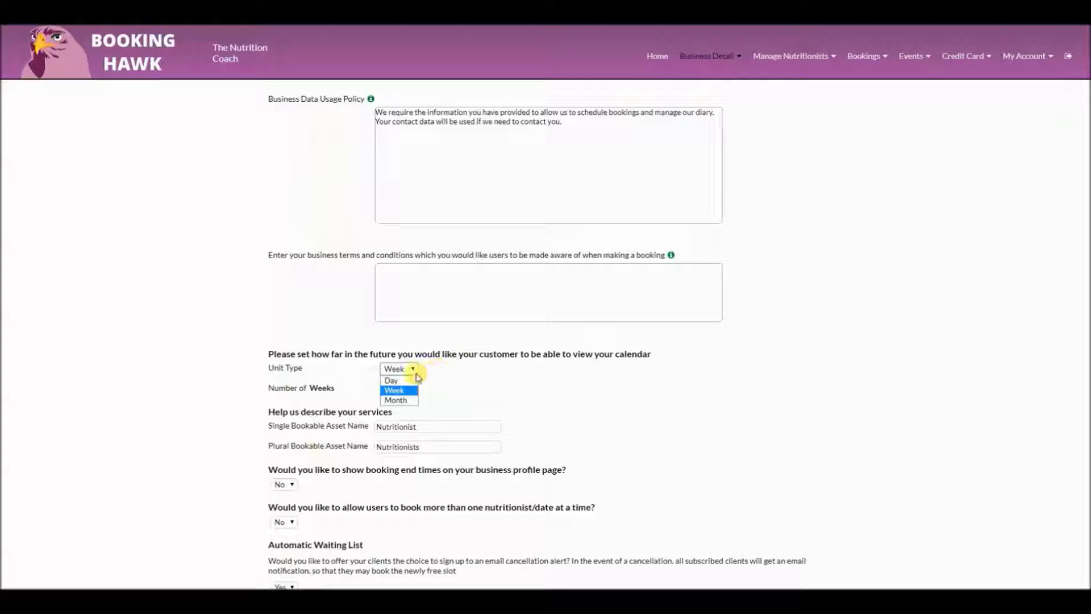
click(461, 375)
scroll(364, 432, down, 2)
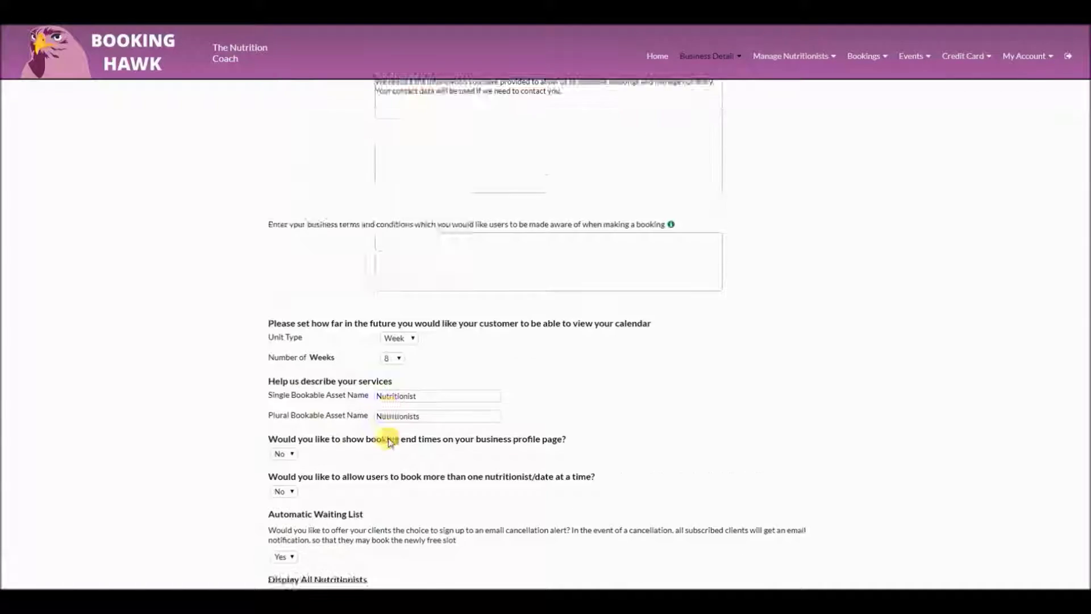
click(289, 369)
click(287, 382)
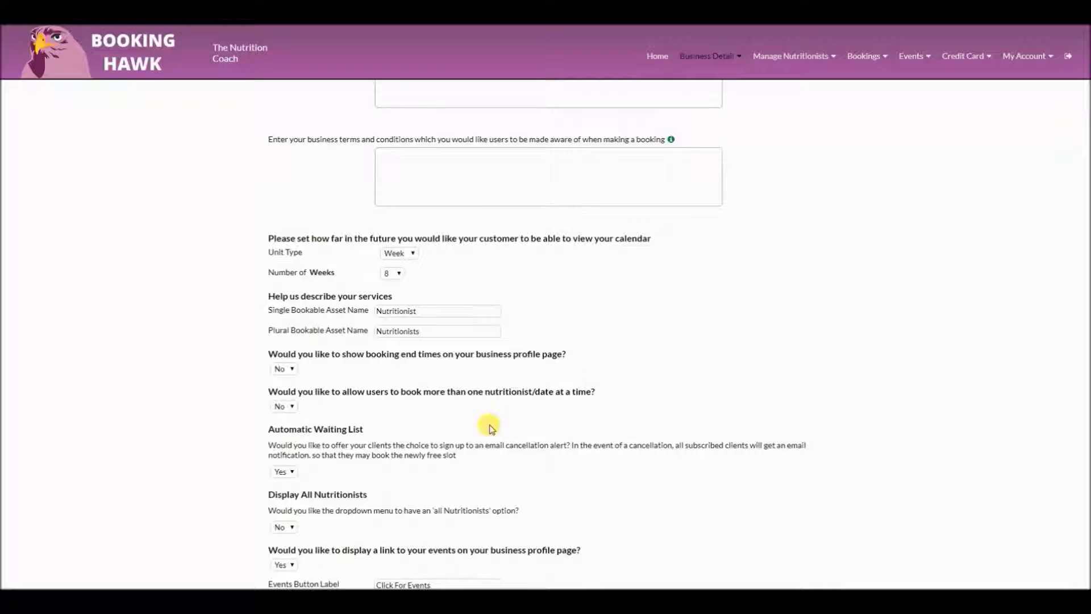
Select the Events Button Label text without changing it
scroll(287, 431, down, 2)
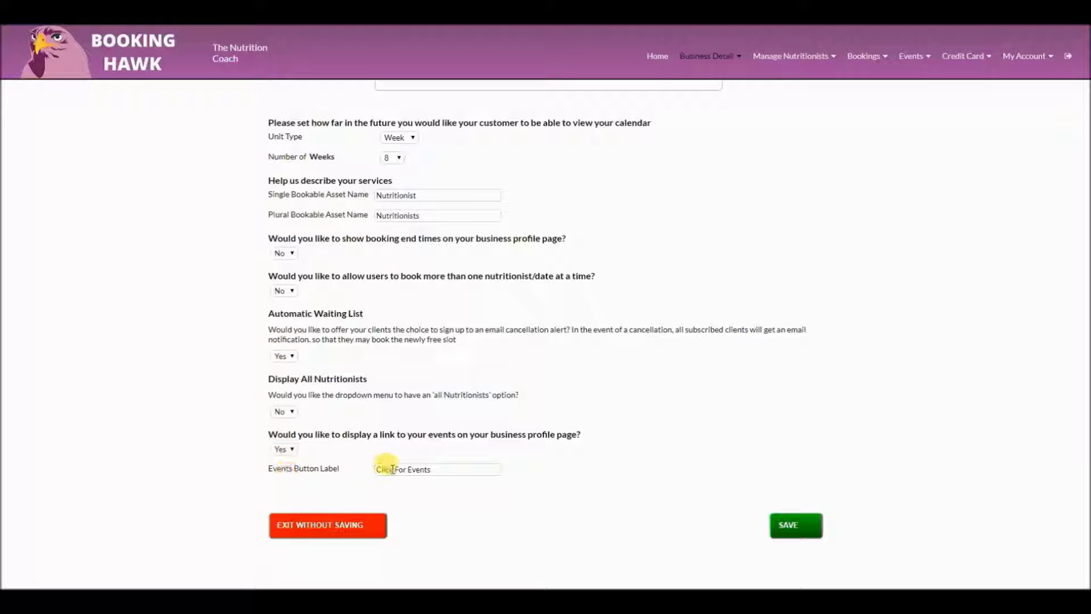
drag(427, 469, 350, 470)
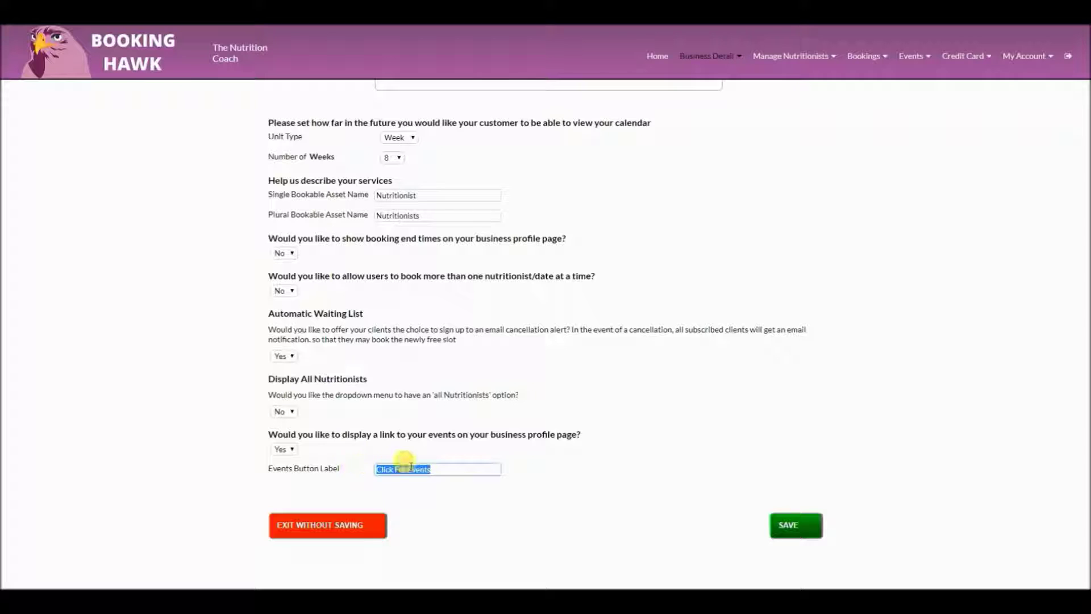
drag(433, 470, 366, 468)
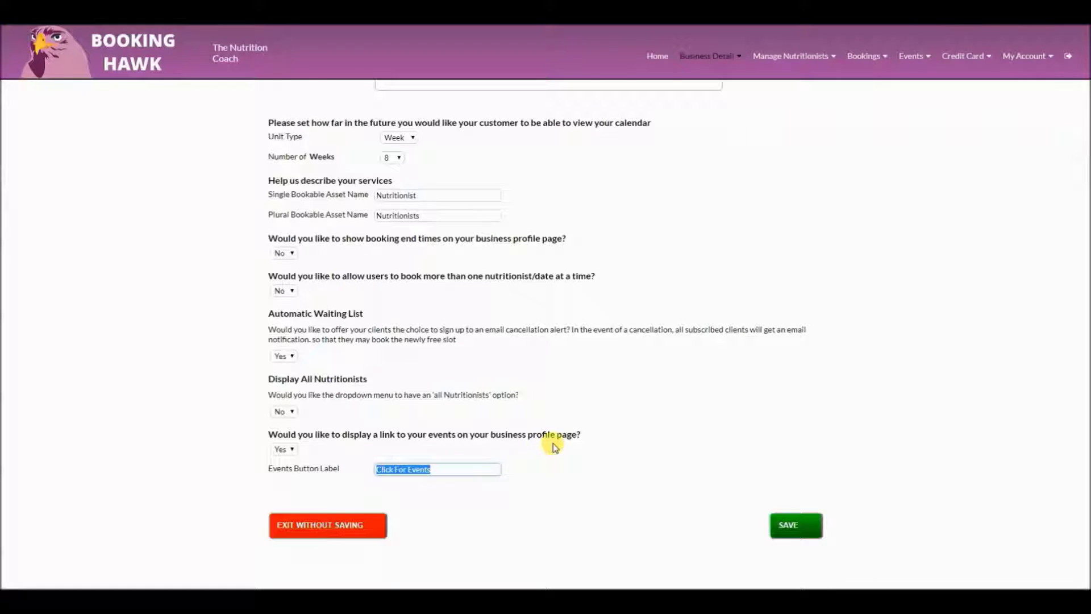
scroll(553, 443, up, 7)
click(705, 56)
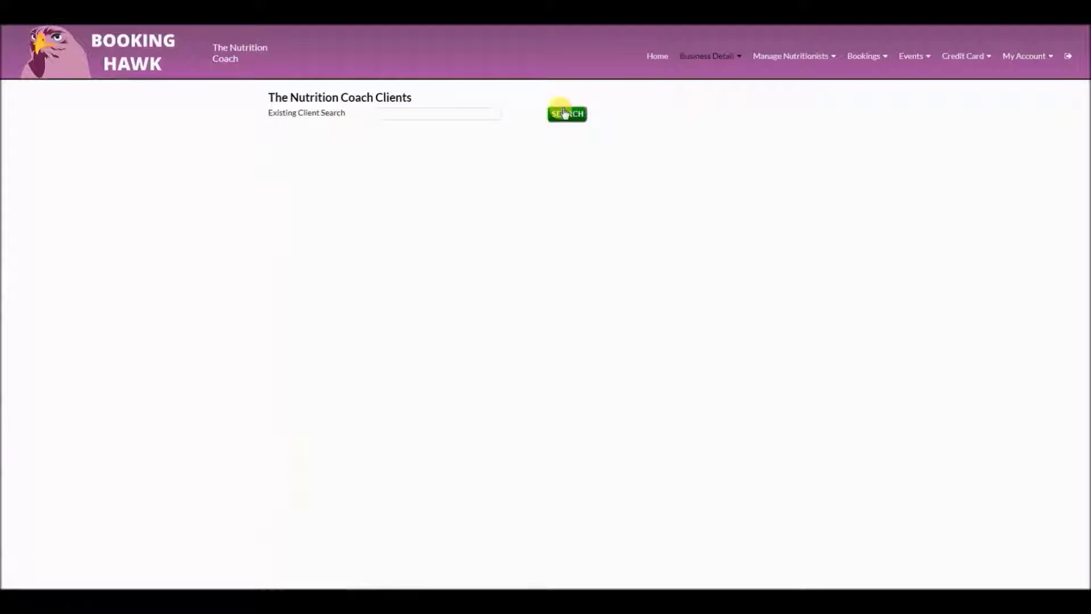
Search the clients, view one client's details and expand their confirmed 19 June 2018 11:00 AM booking
click(483, 113)
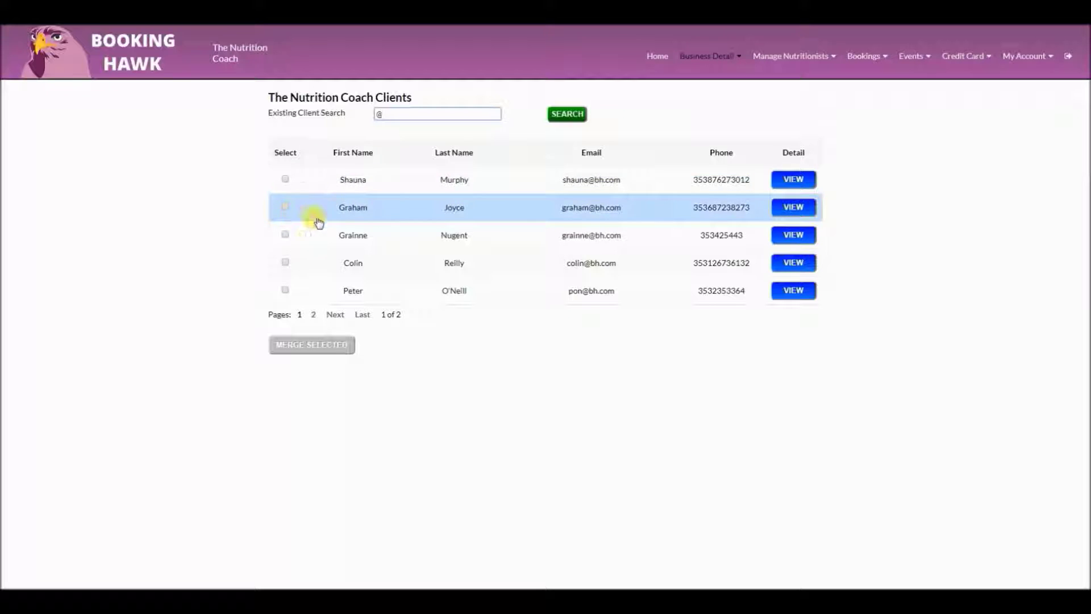
click(791, 263)
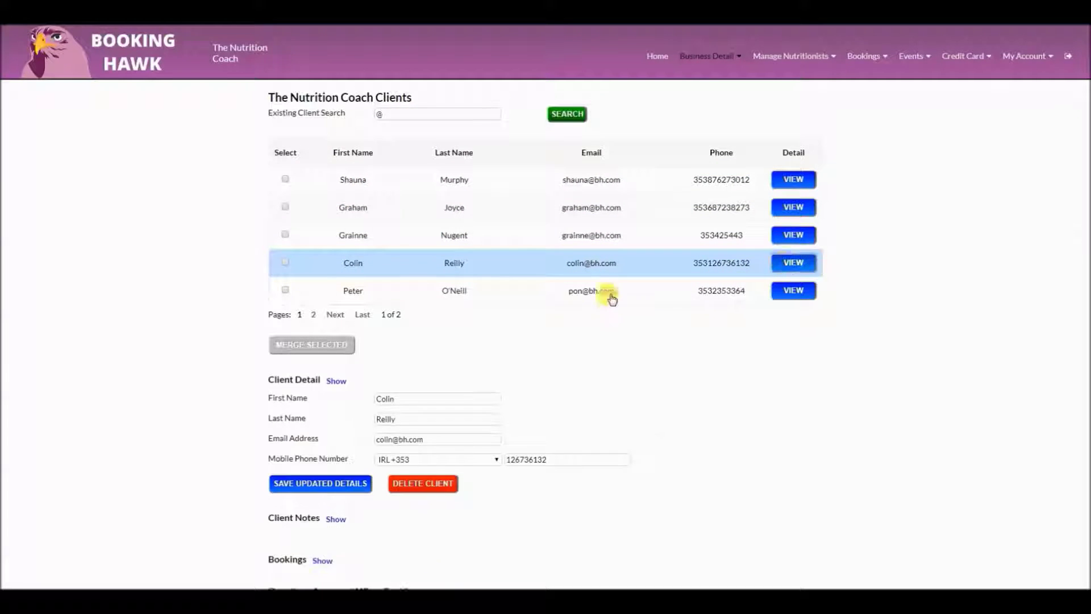
scroll(591, 297, down, 3)
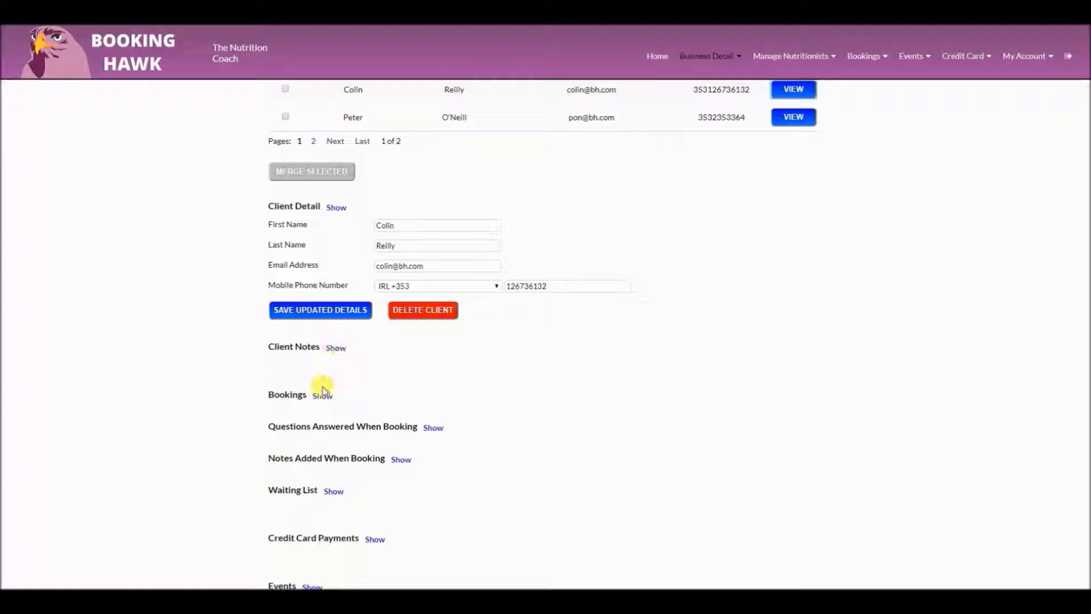
click(322, 395)
scroll(323, 396, down, 1)
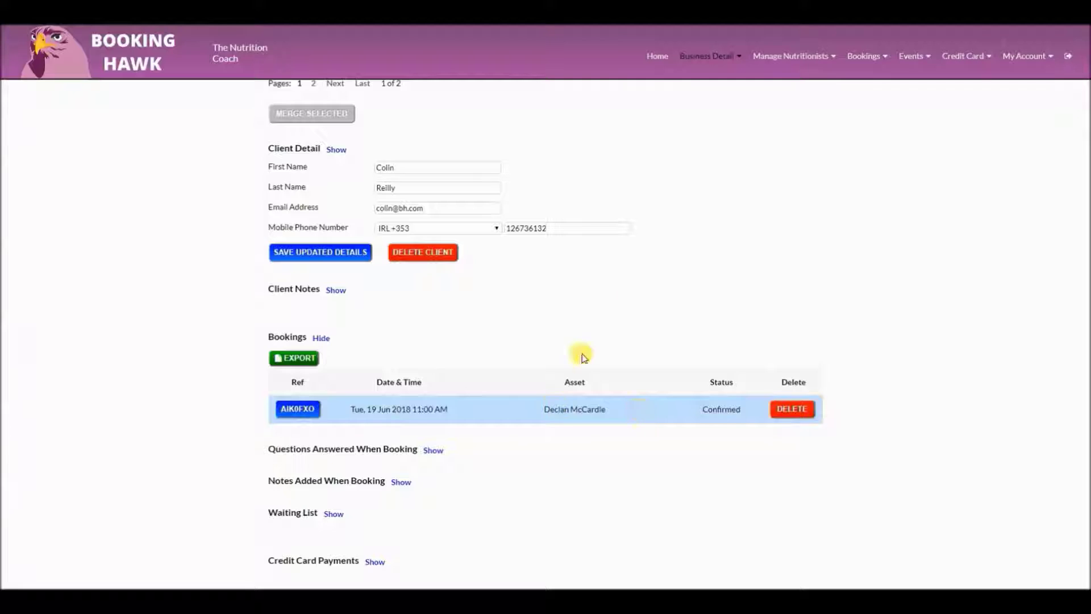
scroll(629, 295, up, 4)
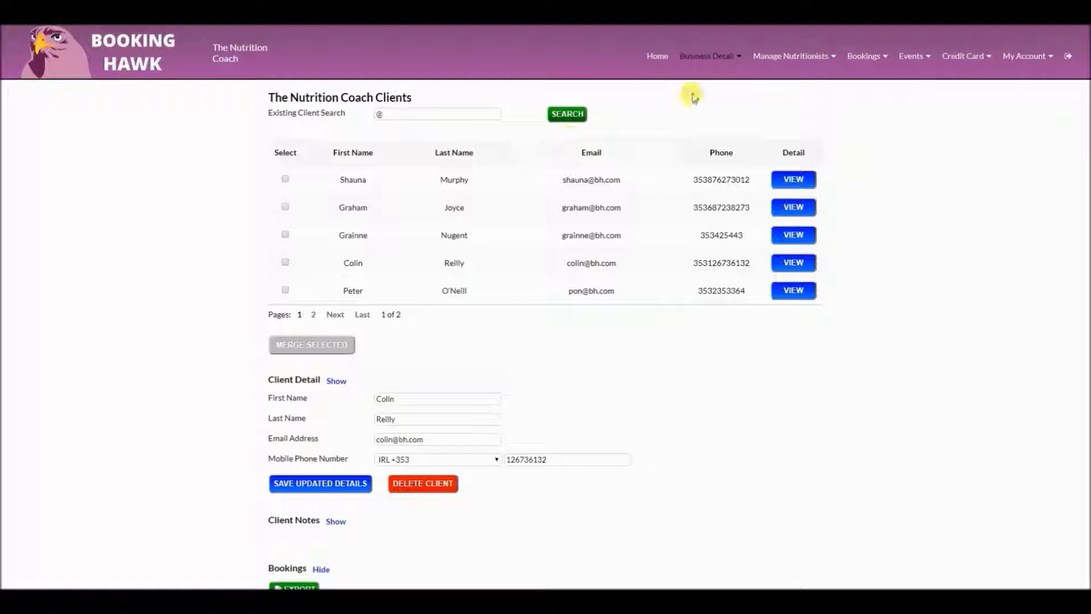
click(704, 57)
Show the Financials figures for 17–18 June 2018 by setting the start date to 17 June
click(710, 133)
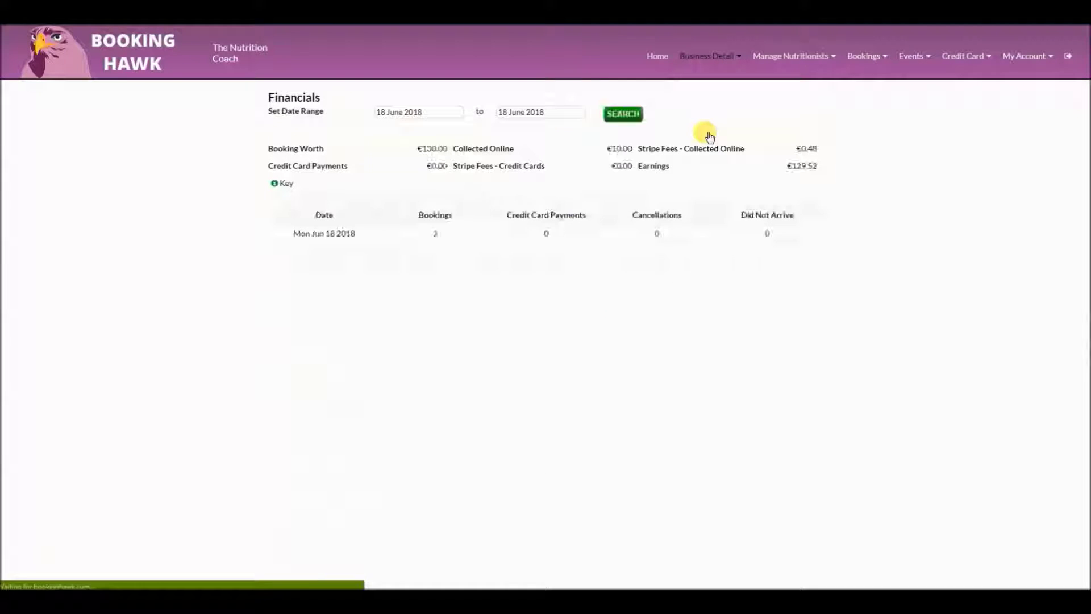
click(428, 112)
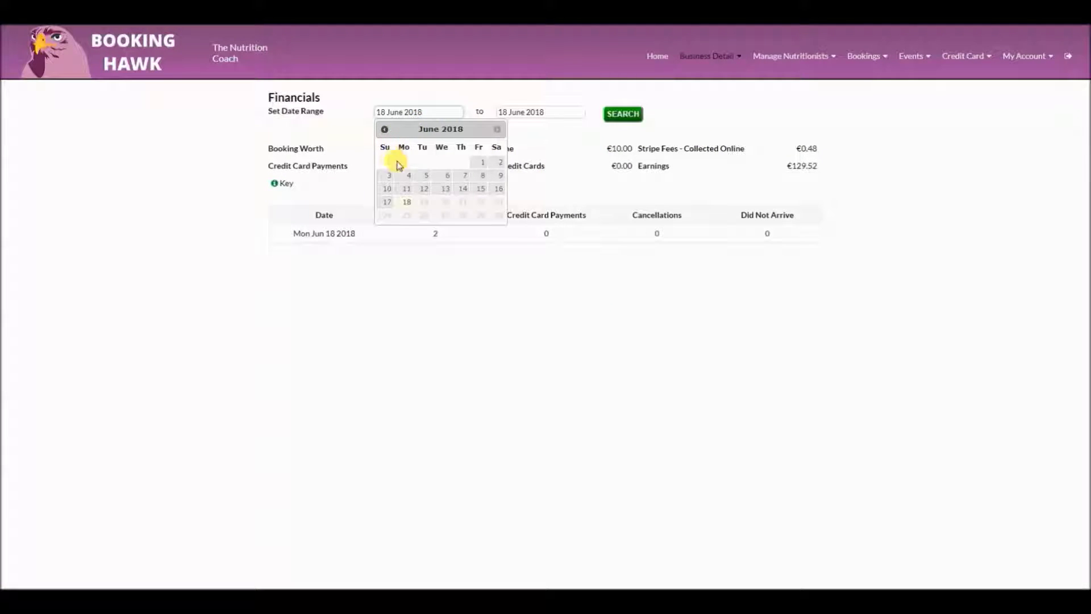
click(383, 201)
click(628, 113)
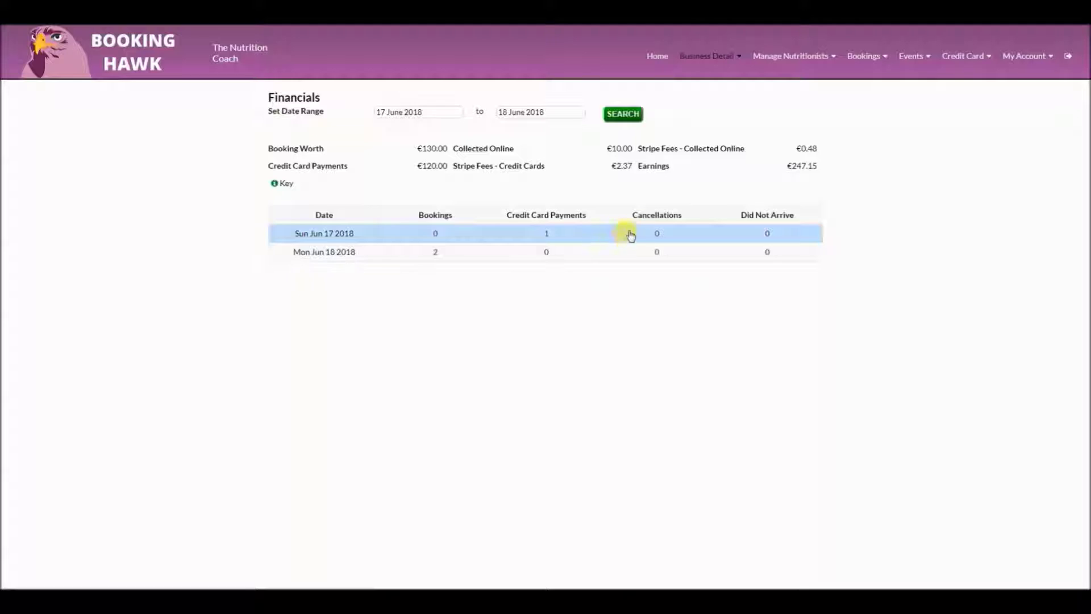
Open the list of confirmed 18 June bookings at 10:00 and 15:00
click(437, 255)
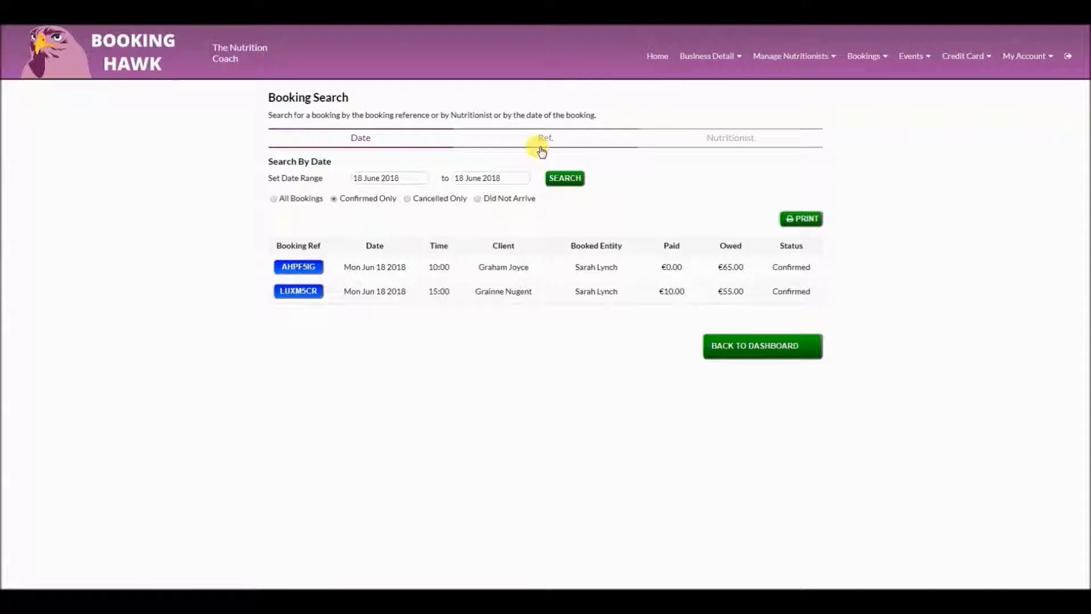
click(703, 59)
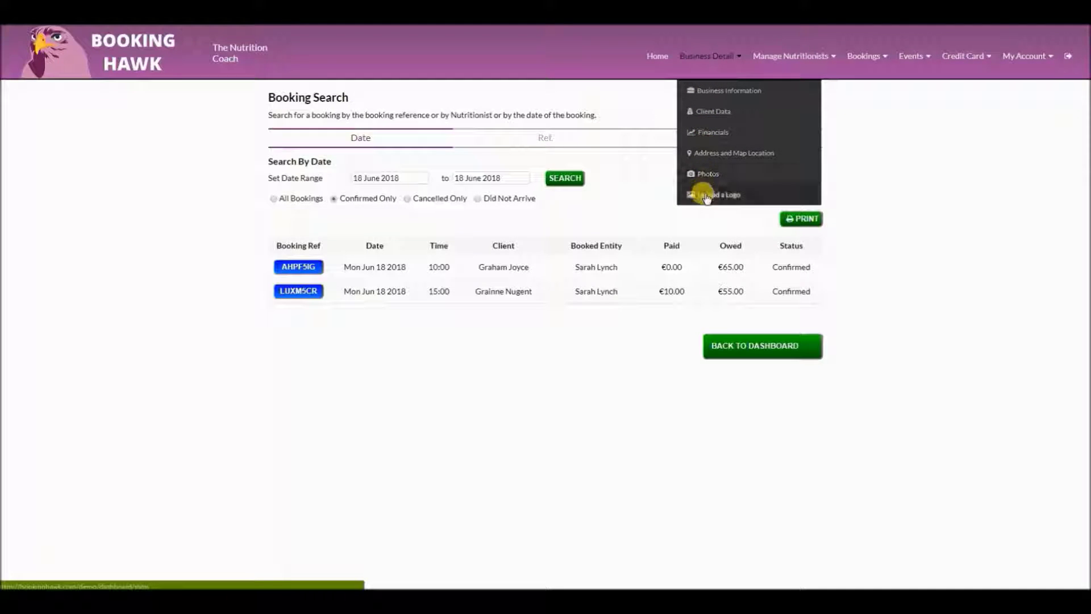
click(777, 66)
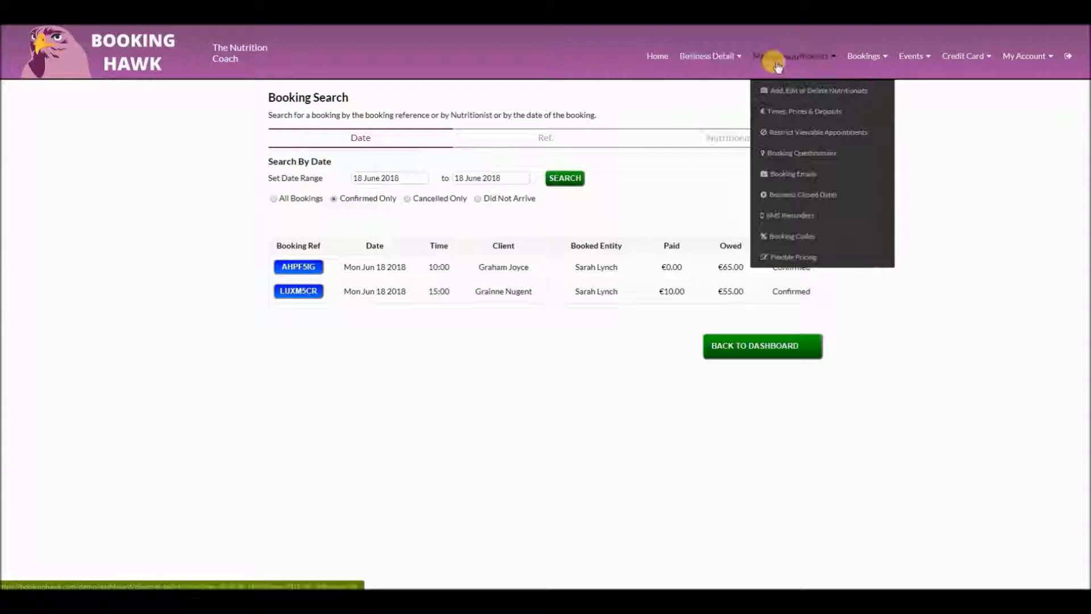
Open Manage Nutritionists, add a new nutritionist entry, then delete it again
click(788, 91)
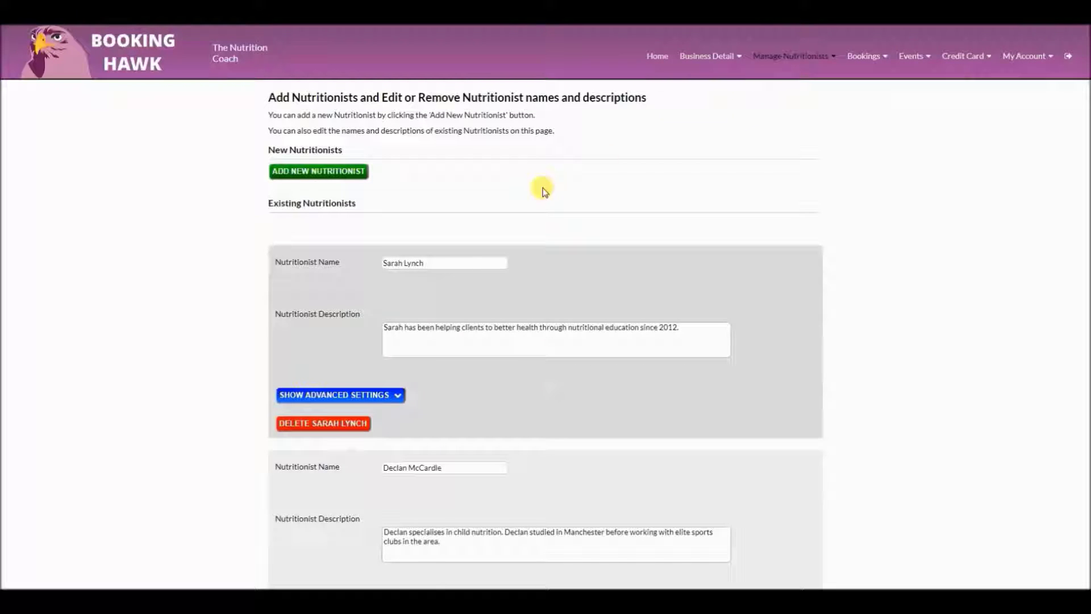
scroll(513, 193, down, 3)
scroll(513, 193, down, 1)
scroll(505, 190, up, 3)
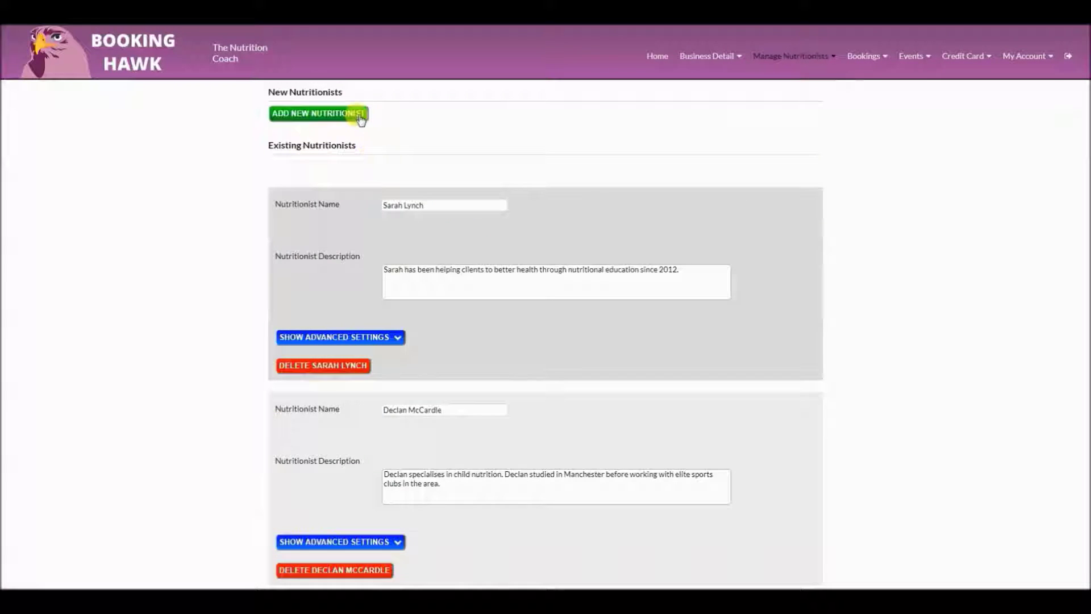
click(360, 114)
click(345, 397)
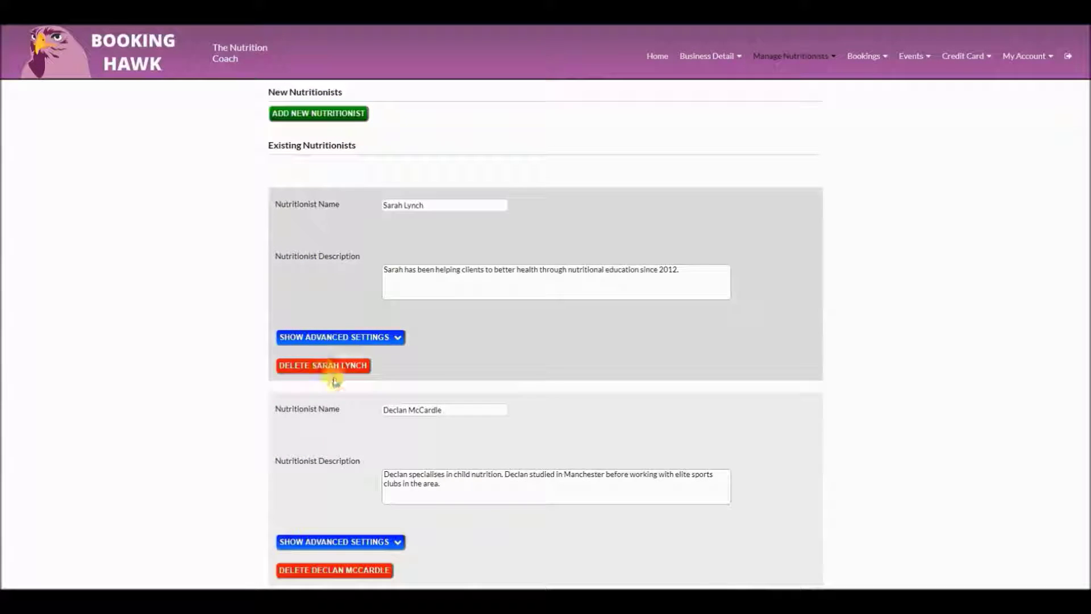
In the first nutritionist's advanced settings, make it block the second nutritionist
click(355, 337)
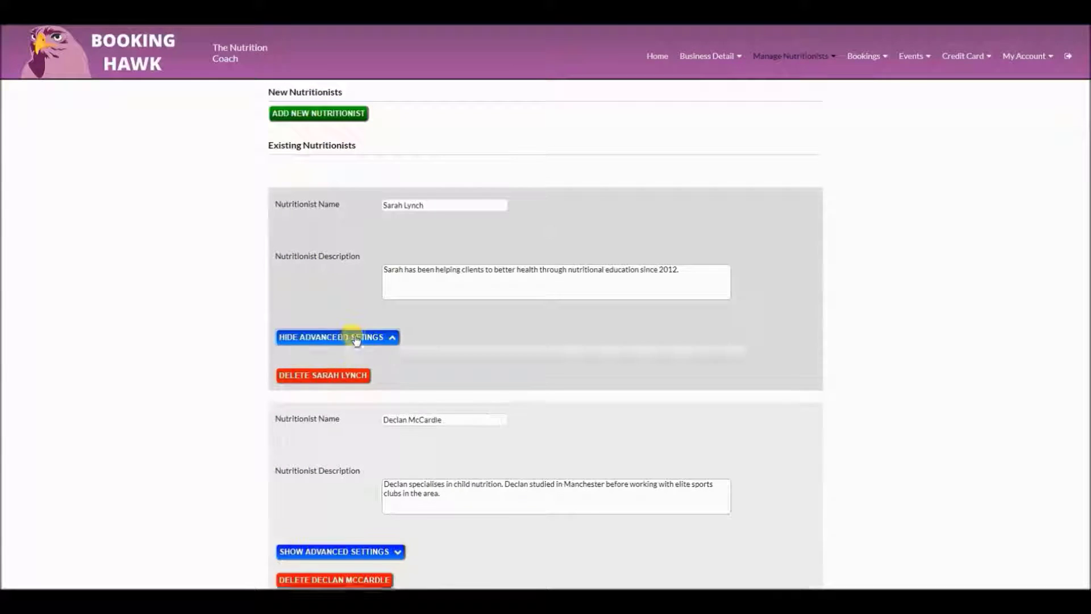
scroll(398, 334, down, 1)
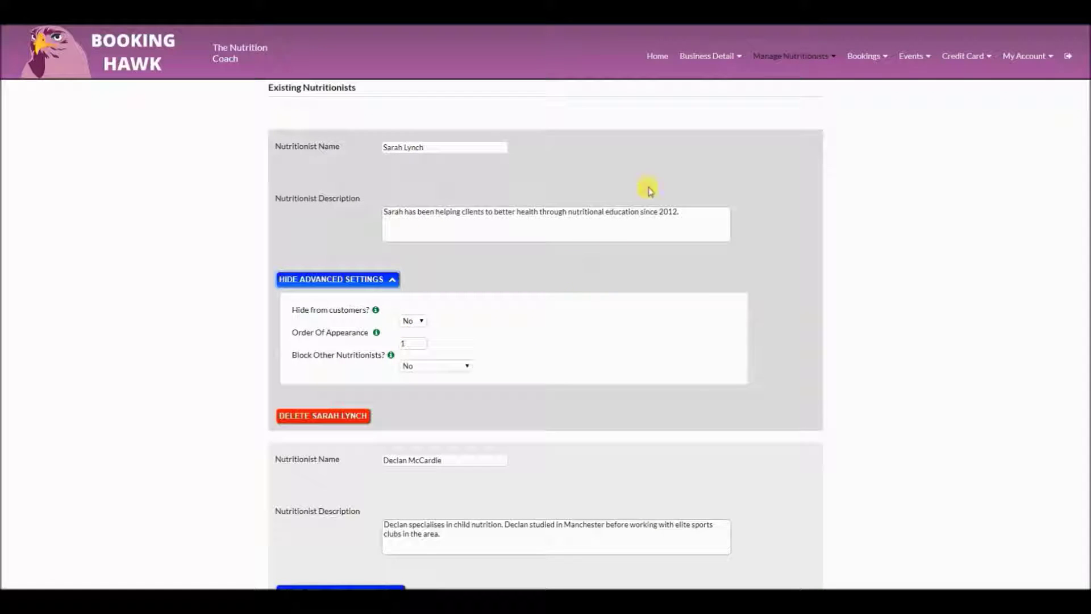
click(659, 59)
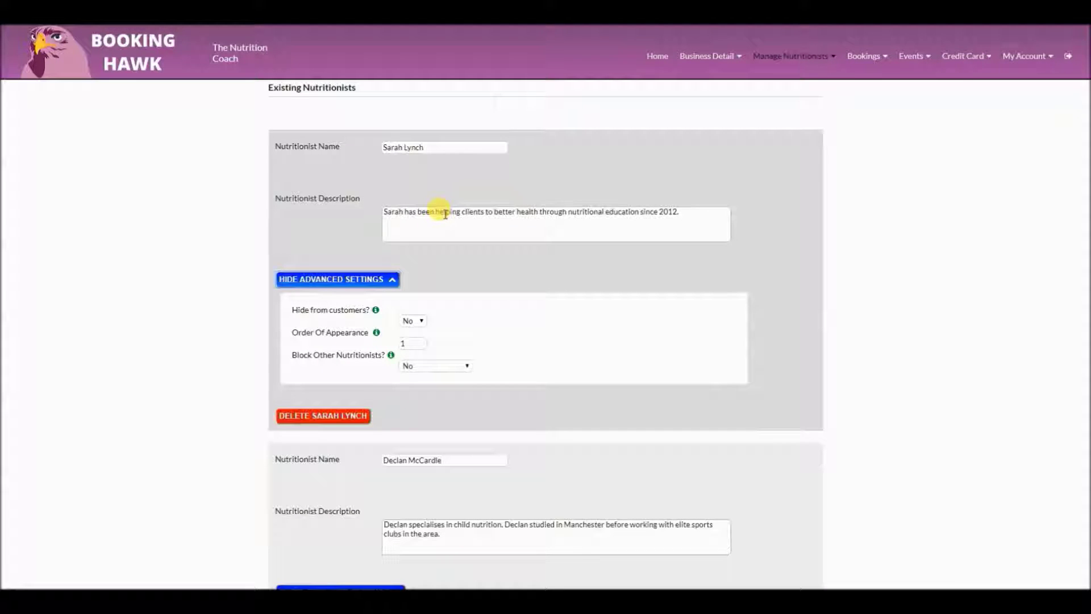
click(431, 374)
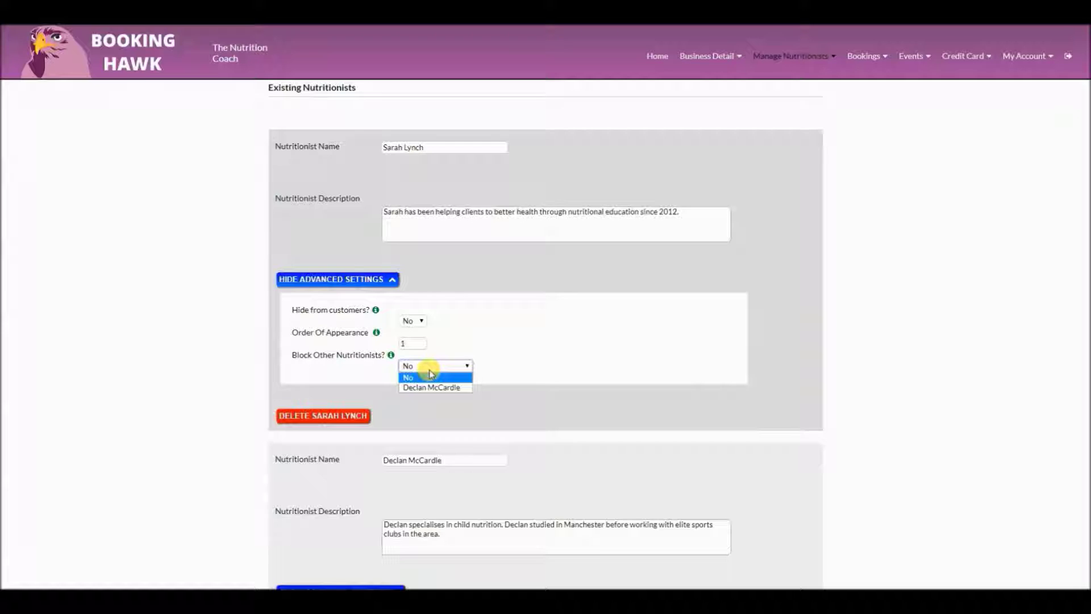
click(432, 383)
click(547, 263)
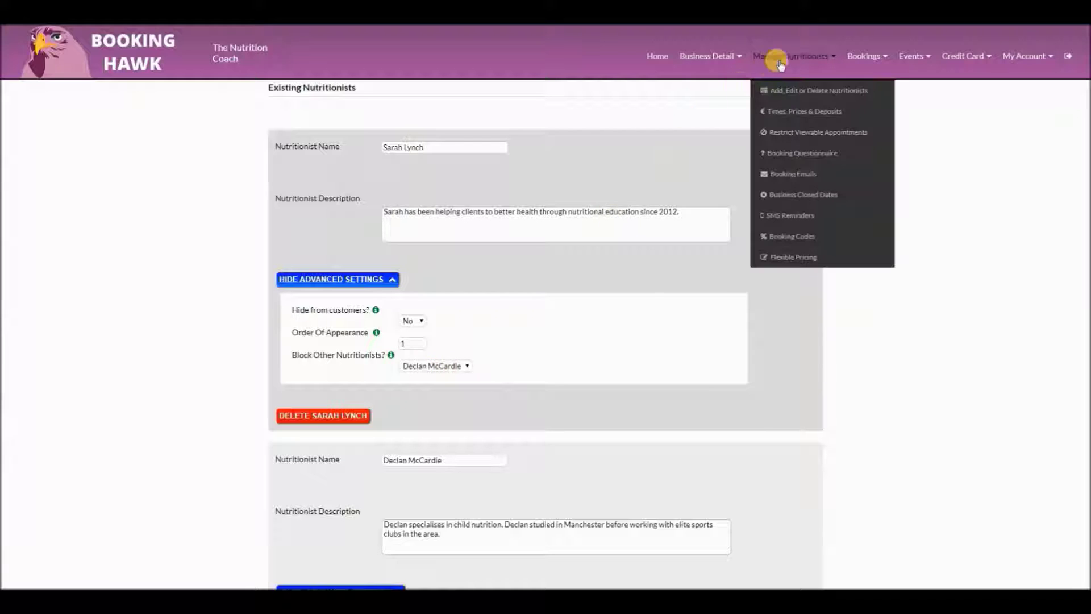
Open the first nutritionist's Times, Prices & Deposits page
mouse_move(718, 64)
mouse_move(784, 58)
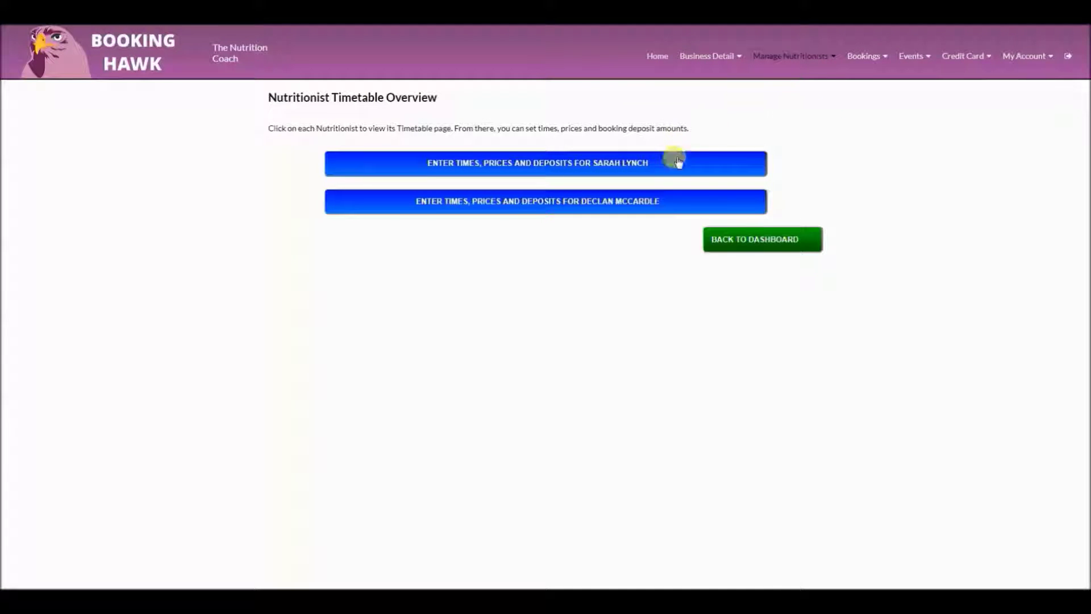
click(672, 165)
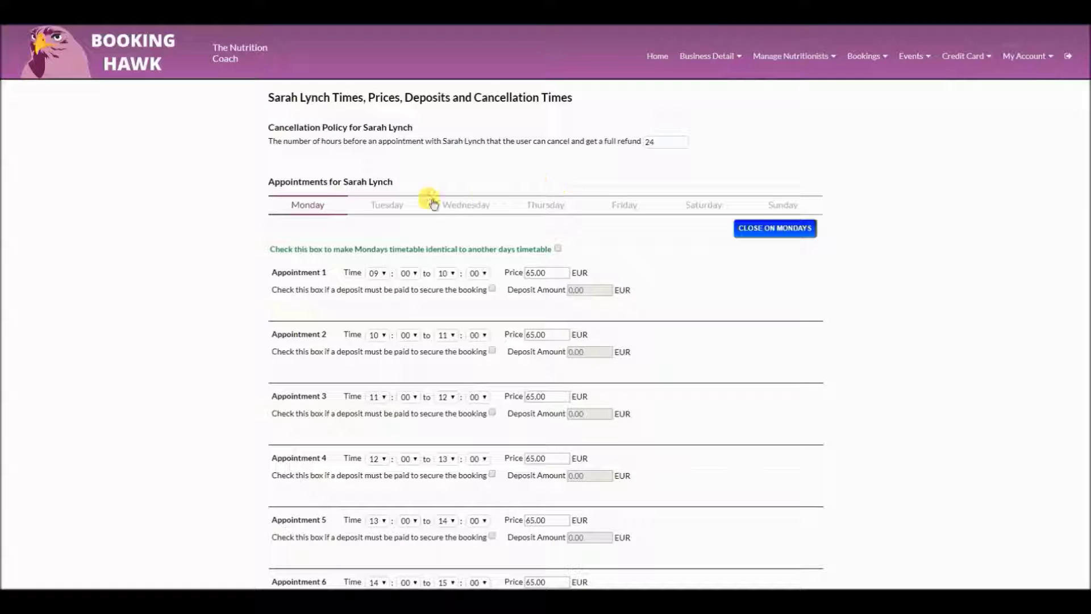
Browse the Monday, Tuesday and Wednesday appointment schedules
click(382, 205)
scroll(381, 204, down, 1)
click(310, 161)
click(380, 158)
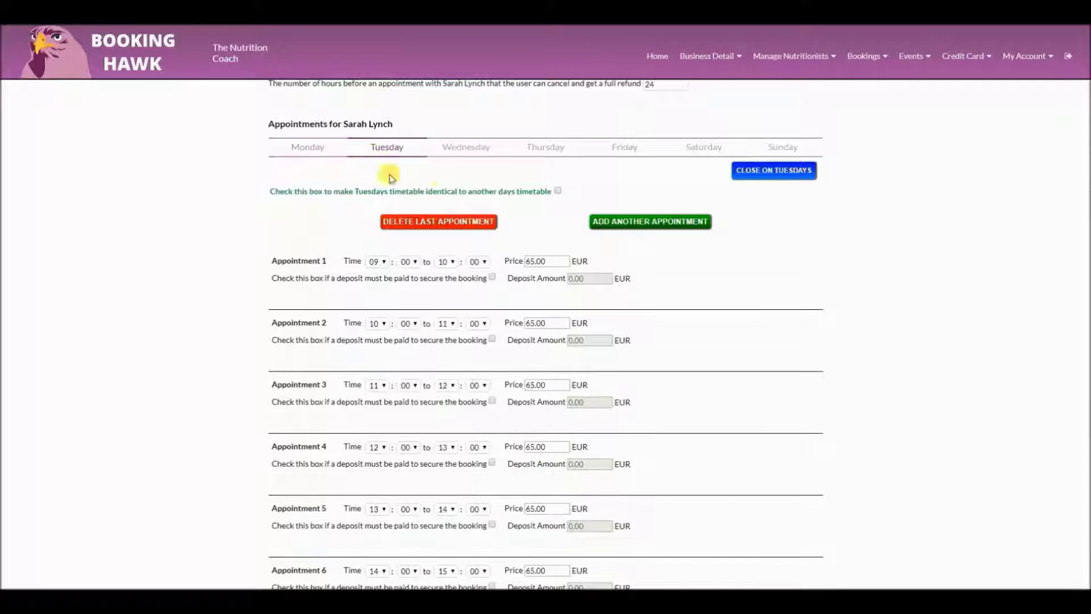
click(463, 155)
Open Saturday for bookings and add three Saturday appointments
click(693, 149)
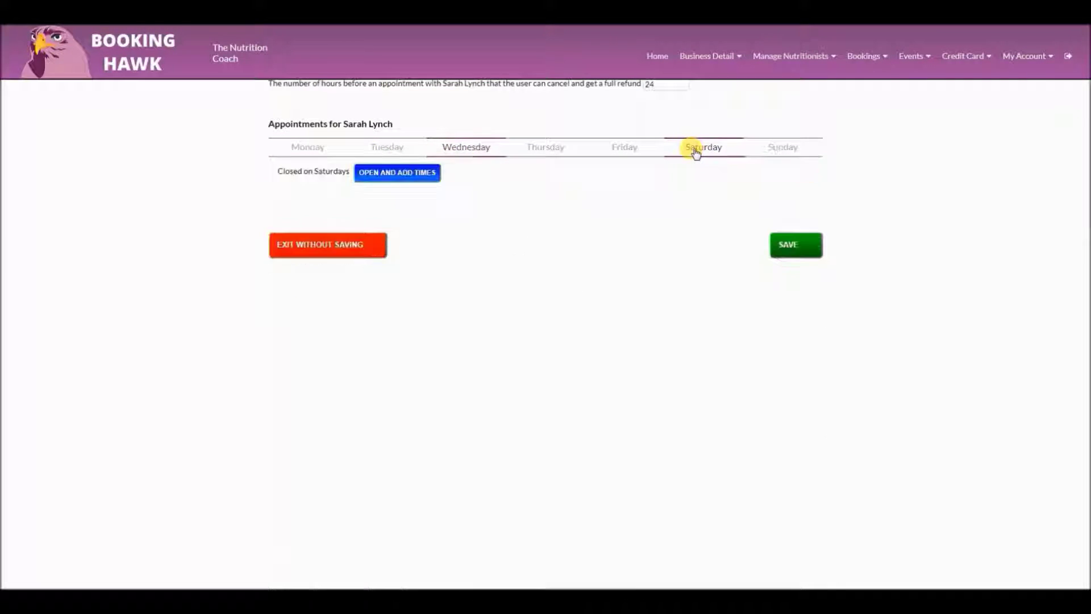
click(414, 174)
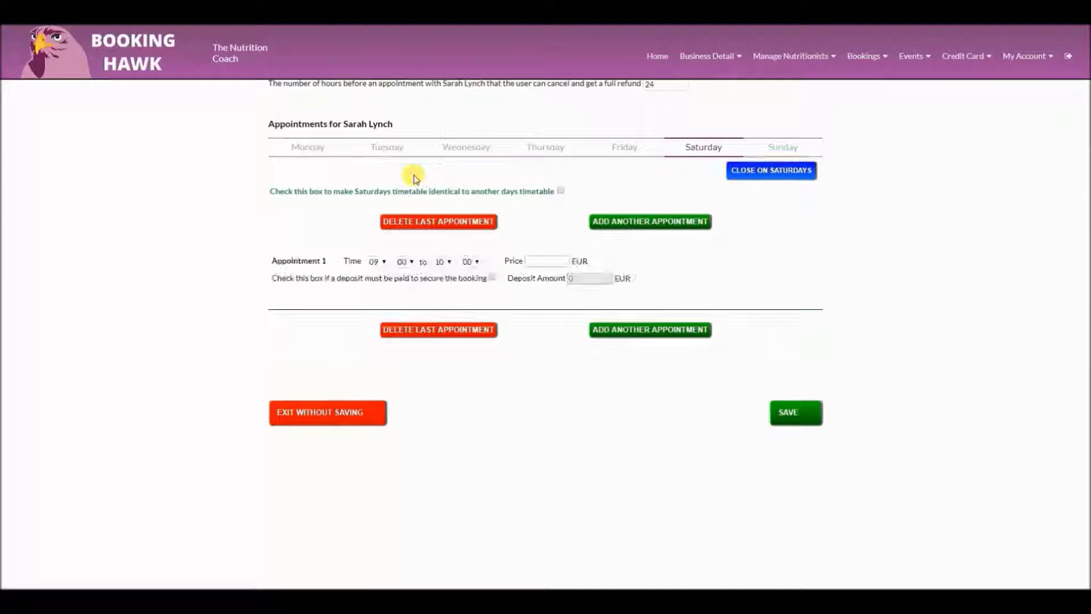
click(610, 328)
click(620, 391)
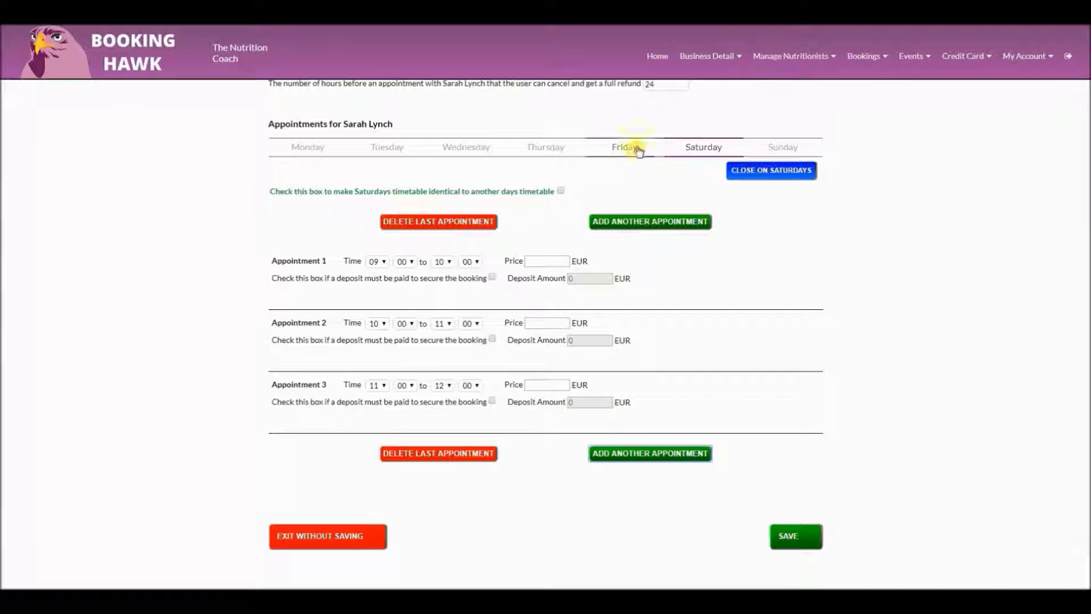
Make Saturday copy Friday's timetable of 65.00 EUR appointments with 65.00 EUR deposits
click(561, 191)
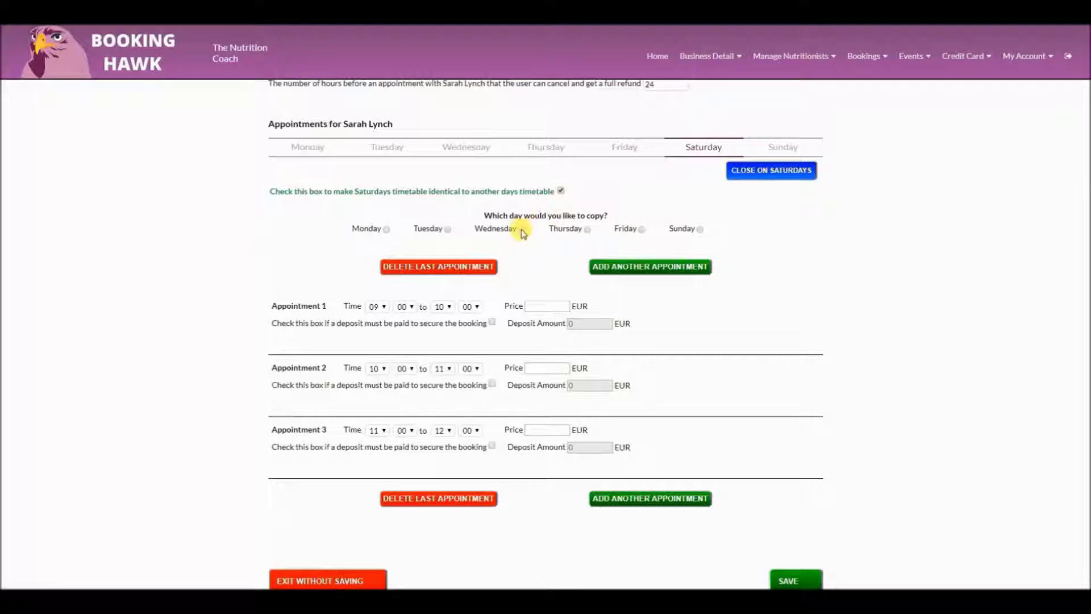
click(637, 230)
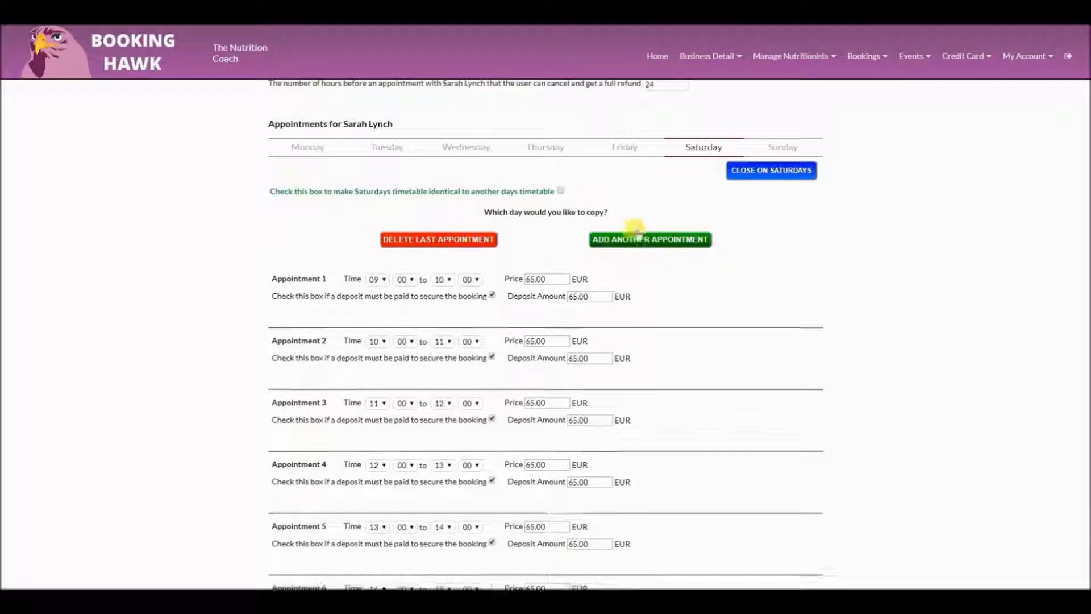
scroll(540, 398, down, 4)
scroll(653, 341, up, 5)
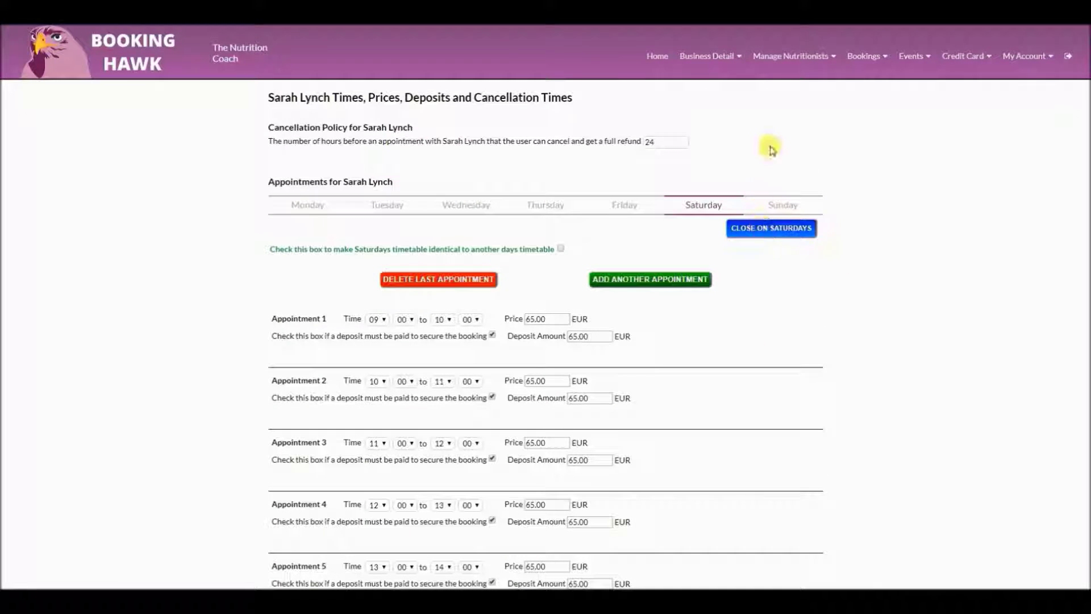
click(795, 62)
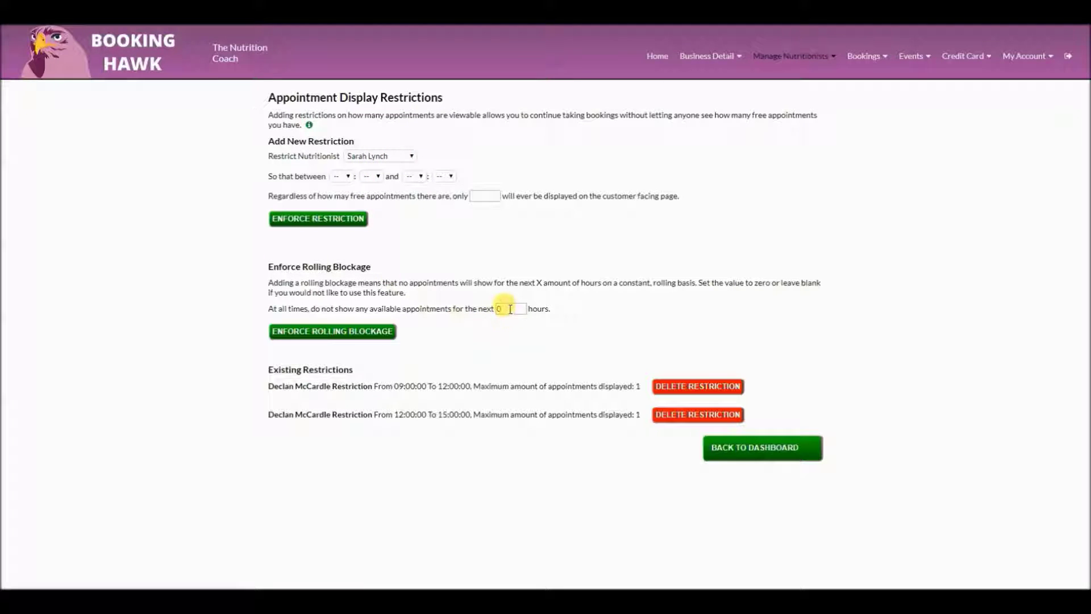
Set the rolling blockage to 0 hours in Restrict Viewable Appointments
drag(510, 307, 467, 307)
text(0)
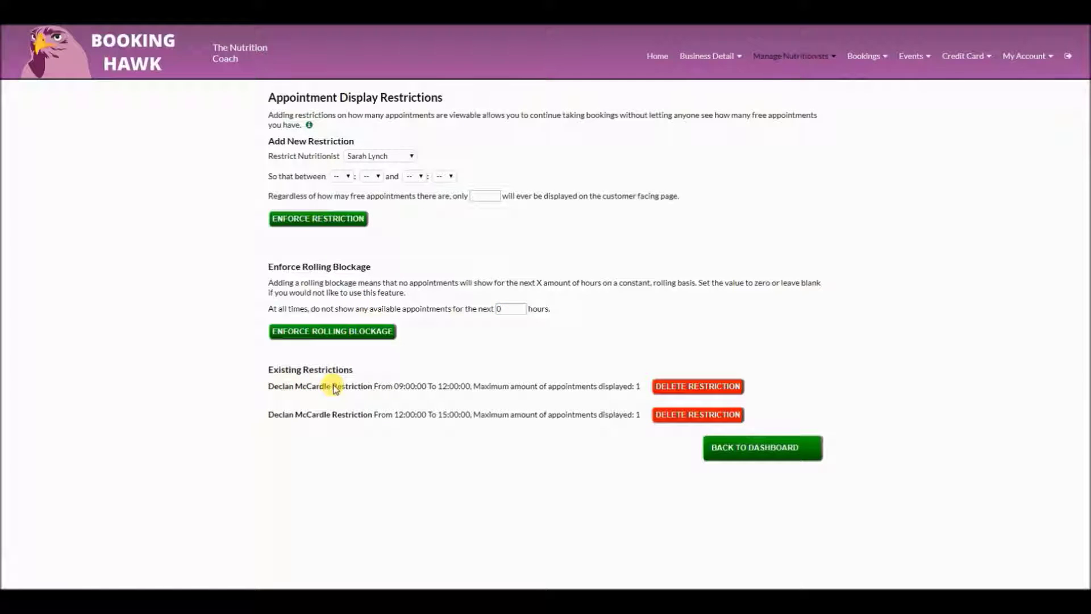
drag(269, 387, 390, 393)
click(395, 392)
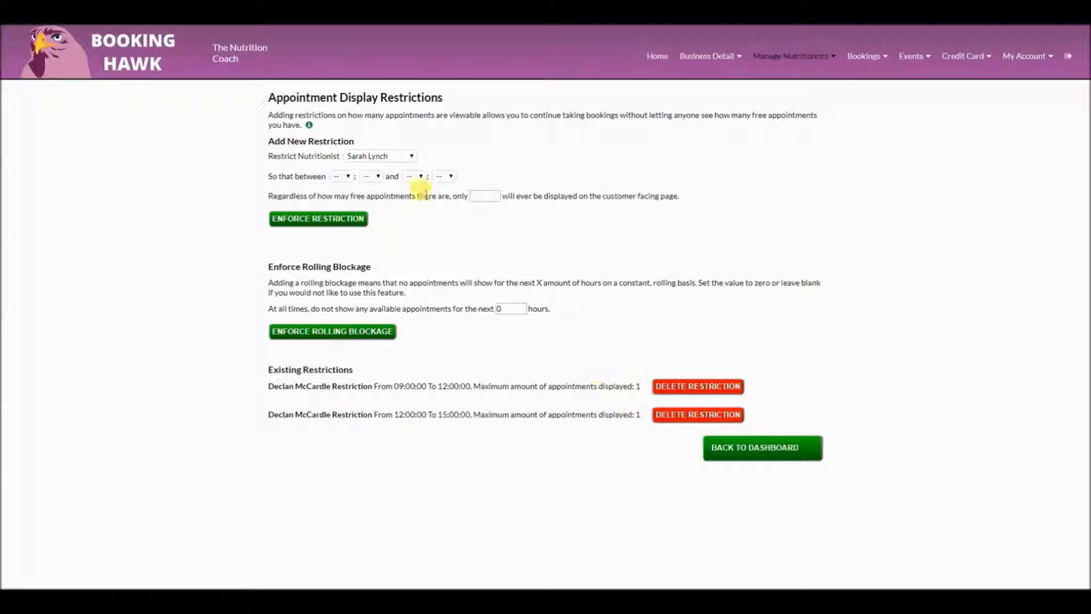
Check the restriction nutritionist dropdown, keep the first nutritionist, then open Booking Emails
click(404, 158)
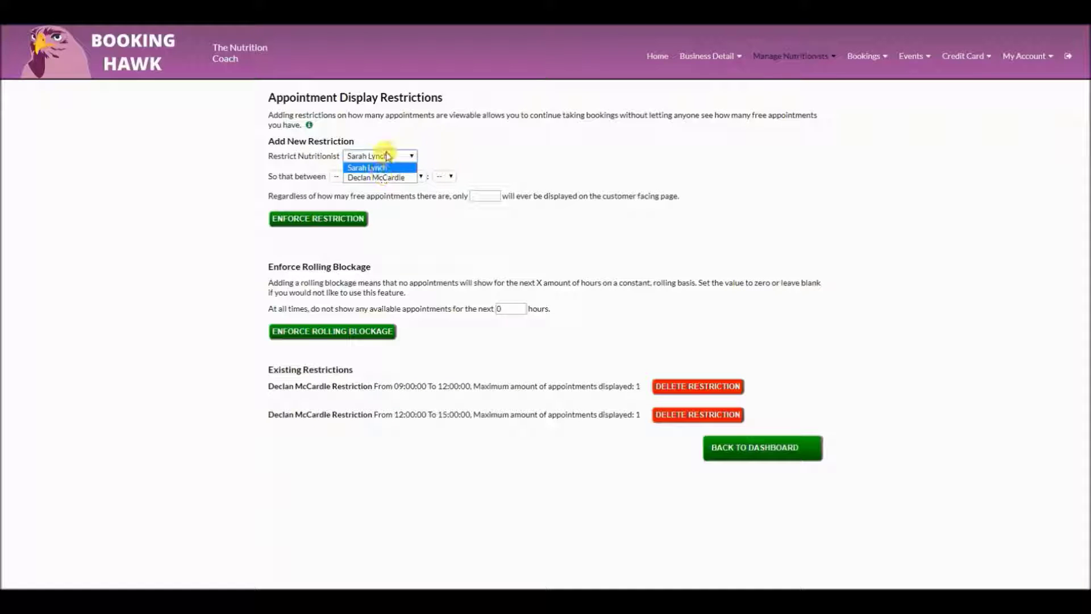
click(384, 155)
click(813, 56)
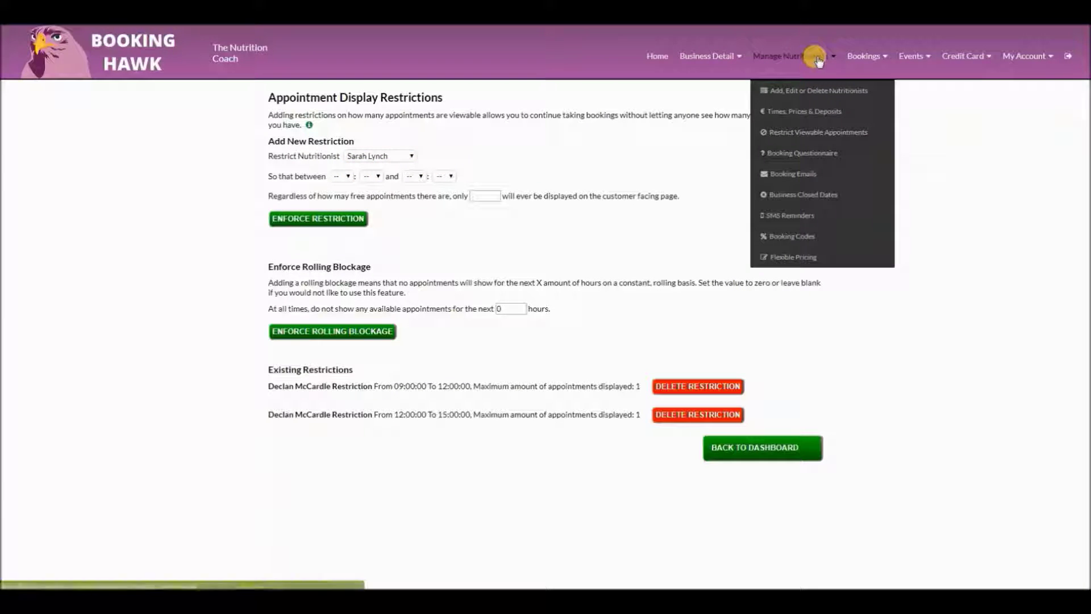
click(816, 173)
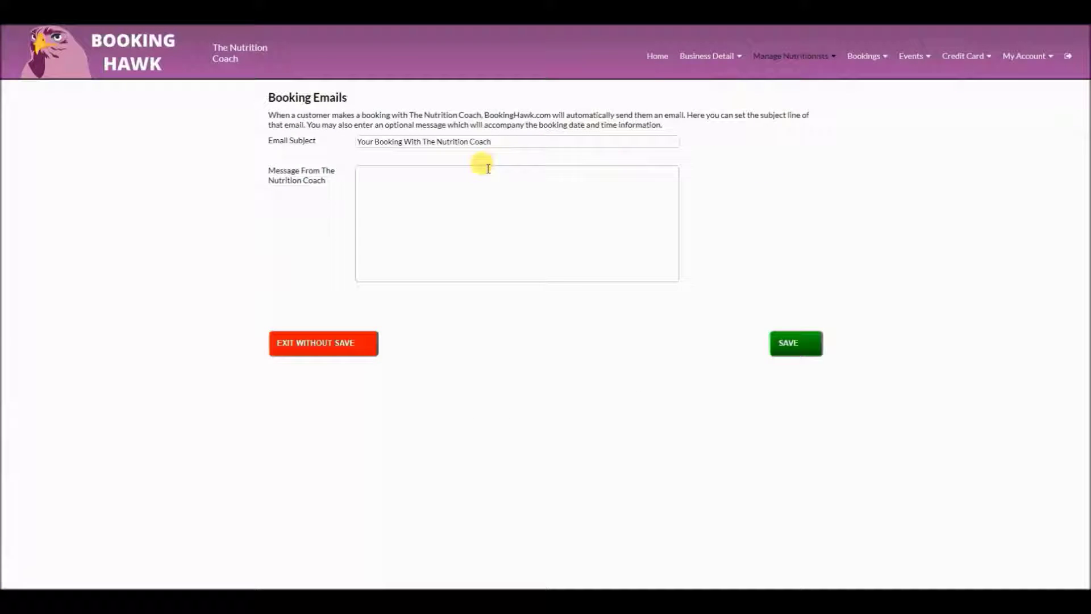
Add 06 August 2018 as a Business Closed Date so nobody can book that day
click(481, 171)
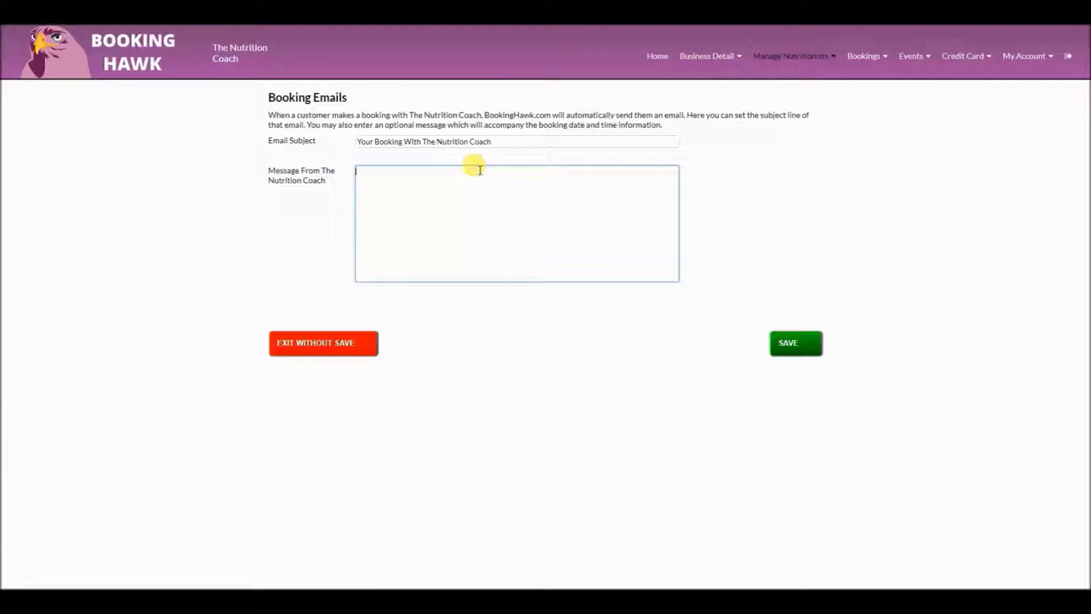
click(761, 64)
click(811, 196)
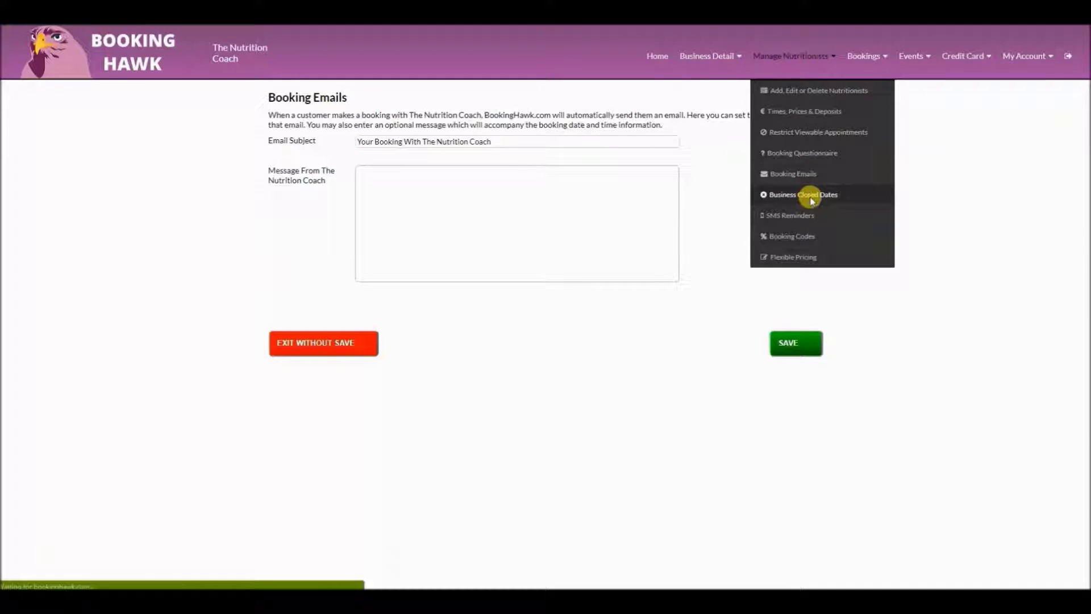
click(414, 126)
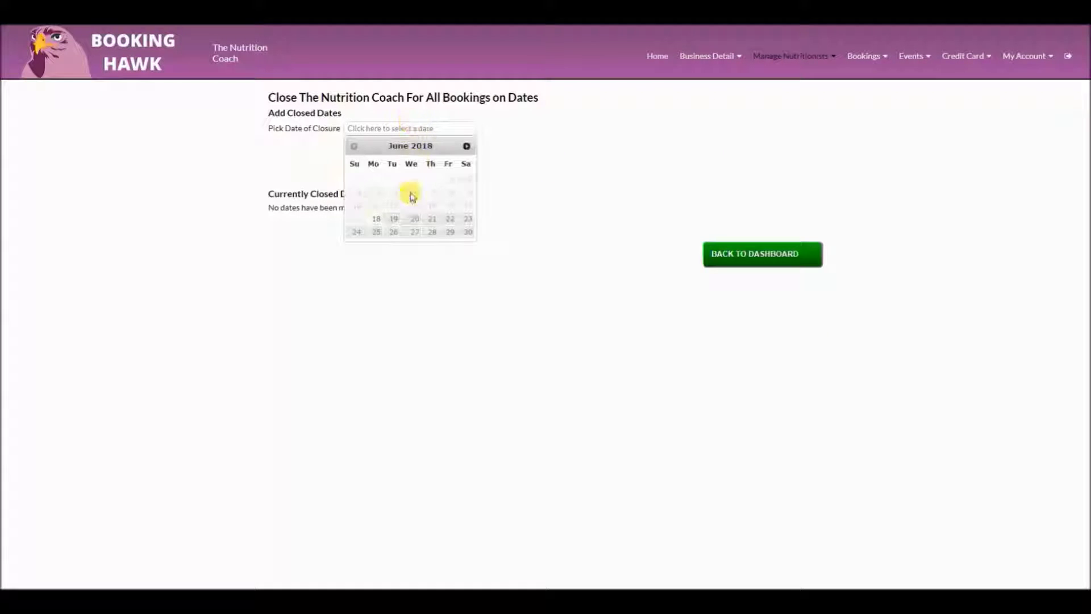
click(467, 146)
click(466, 147)
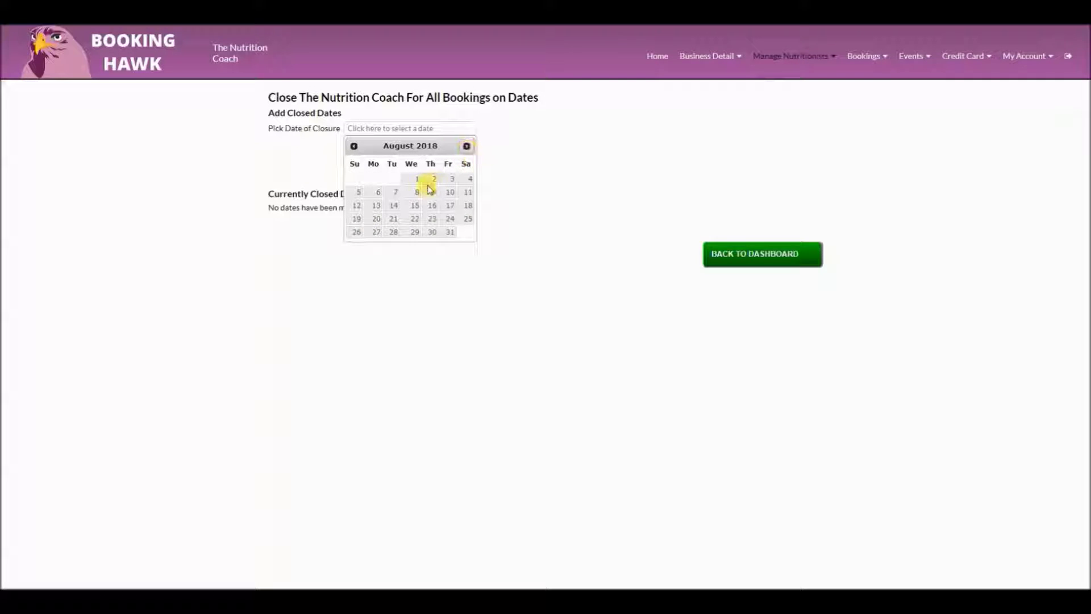
click(374, 192)
click(304, 145)
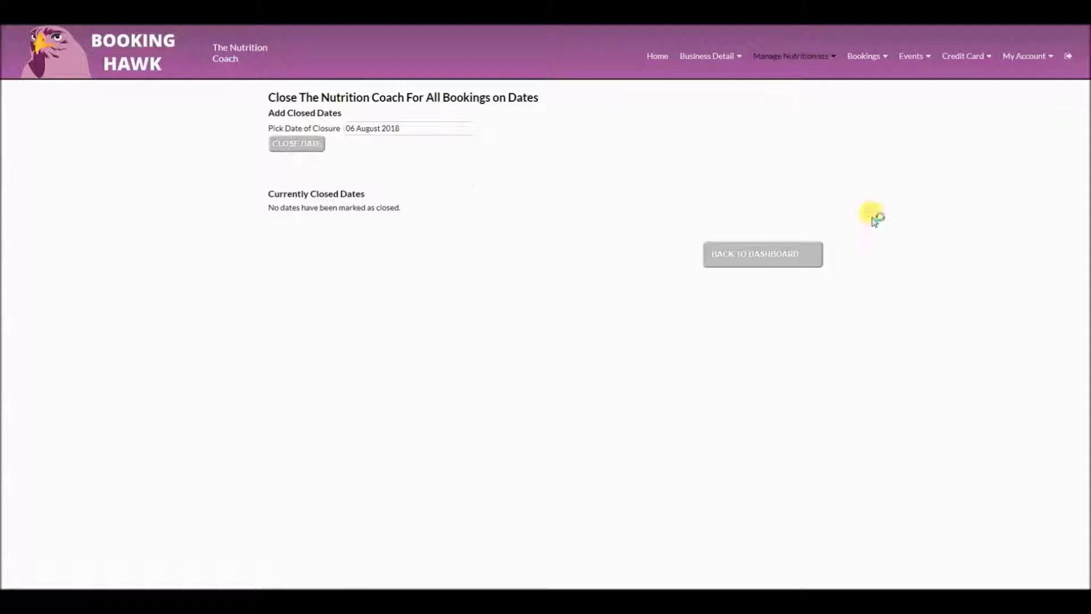
click(784, 57)
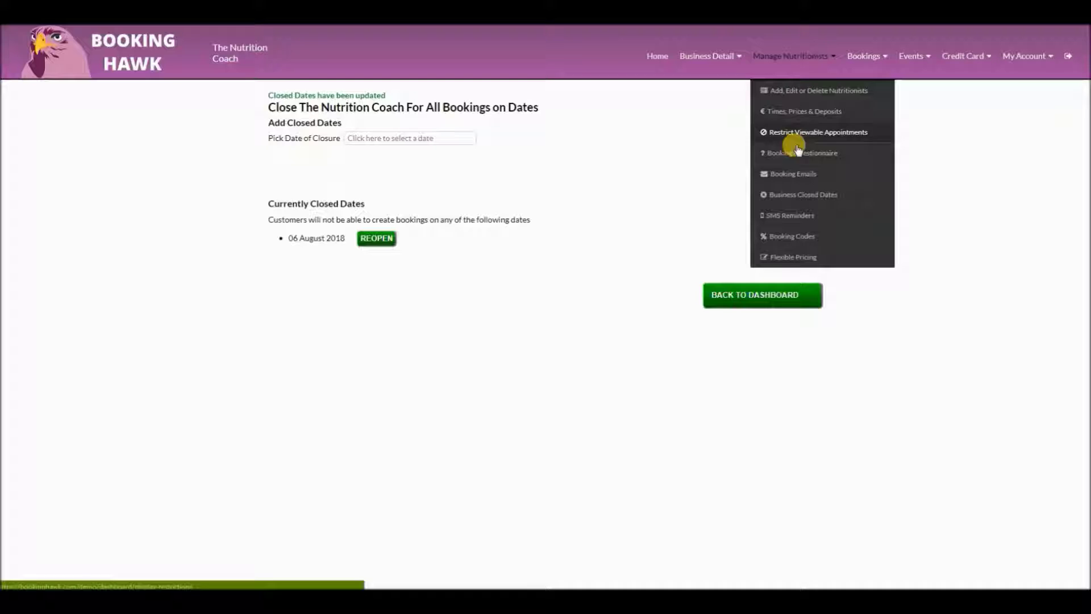
Open SMS Reminders and inspect the business name and phone number in the first reminder
click(796, 216)
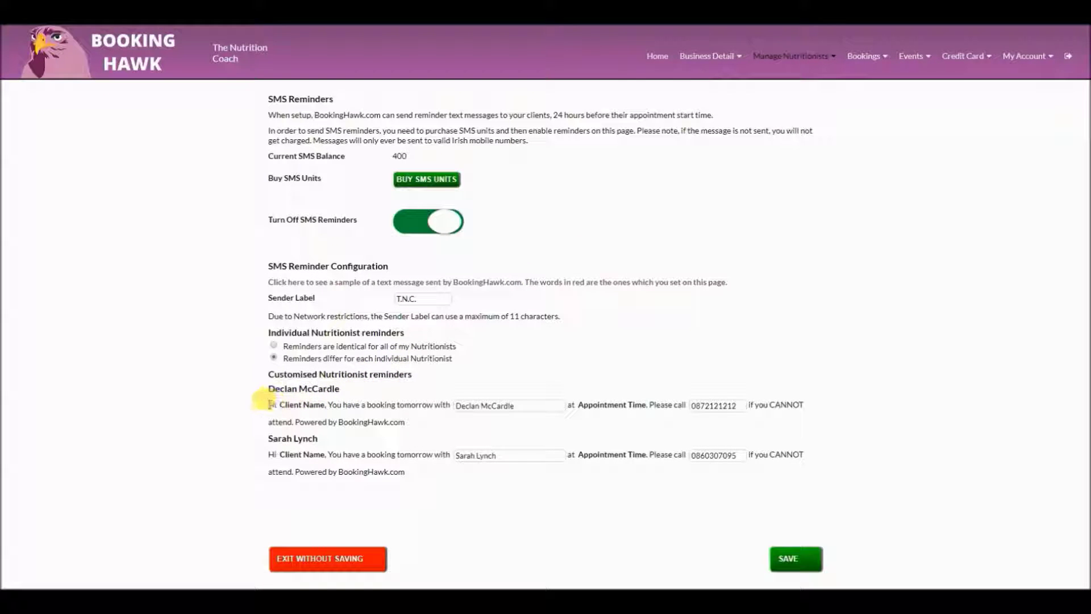
click(466, 405)
triple_click(466, 405)
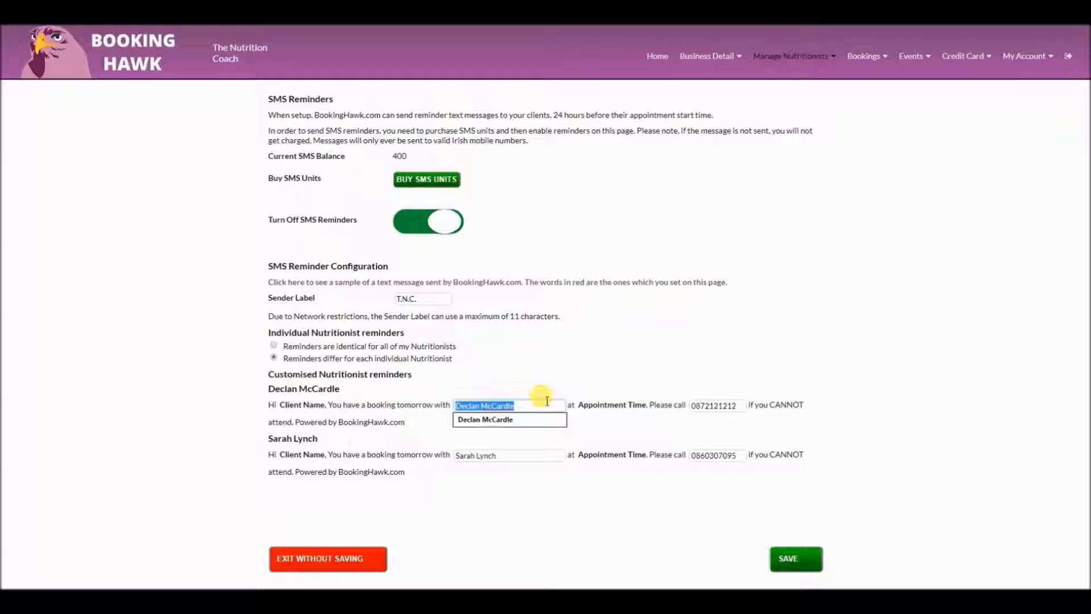
click(580, 405)
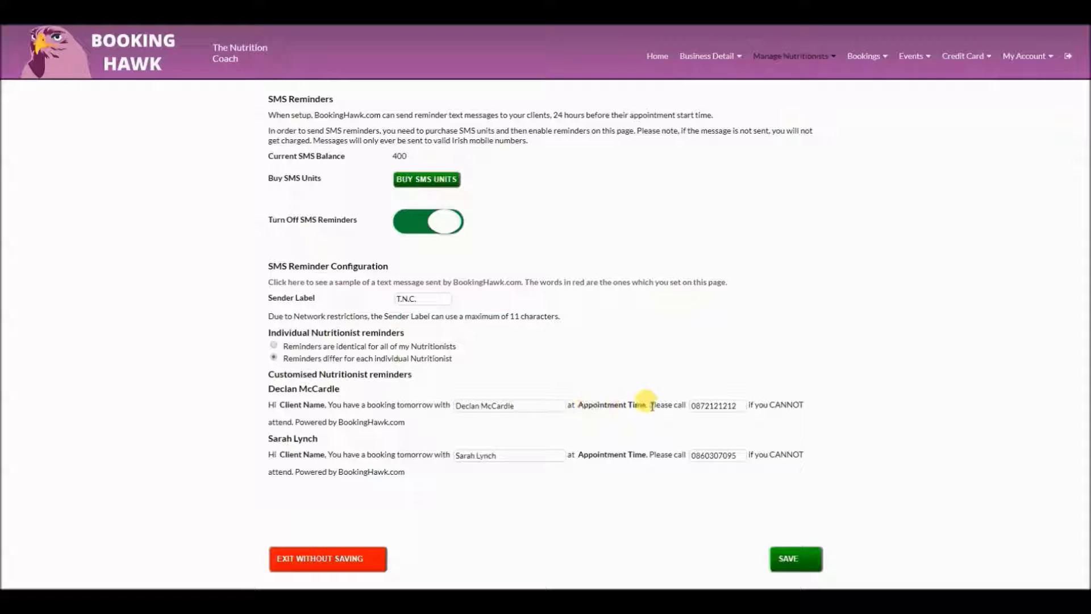
double_click(695, 405)
click(417, 422)
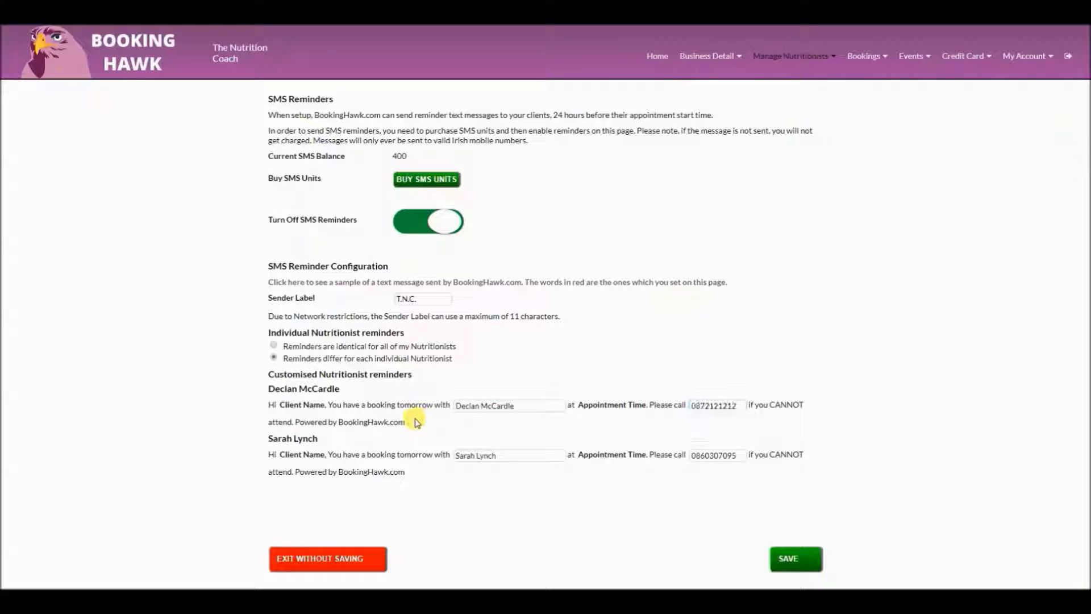
Check the T.N.C. sender label and its 11-character limit, and view a sample reminder text
double_click(431, 300)
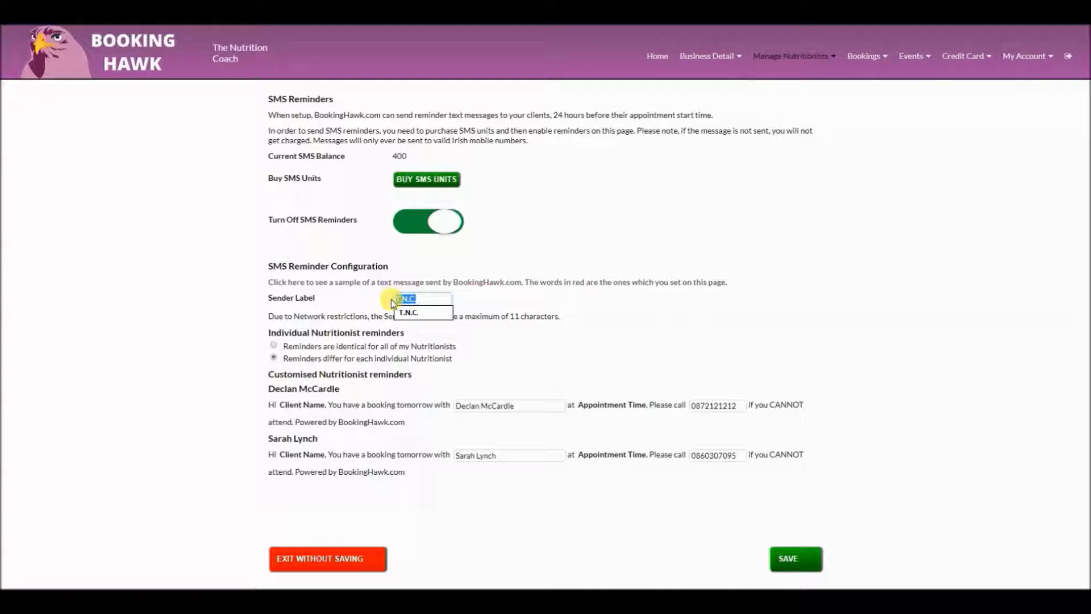
double_click(515, 316)
click(503, 284)
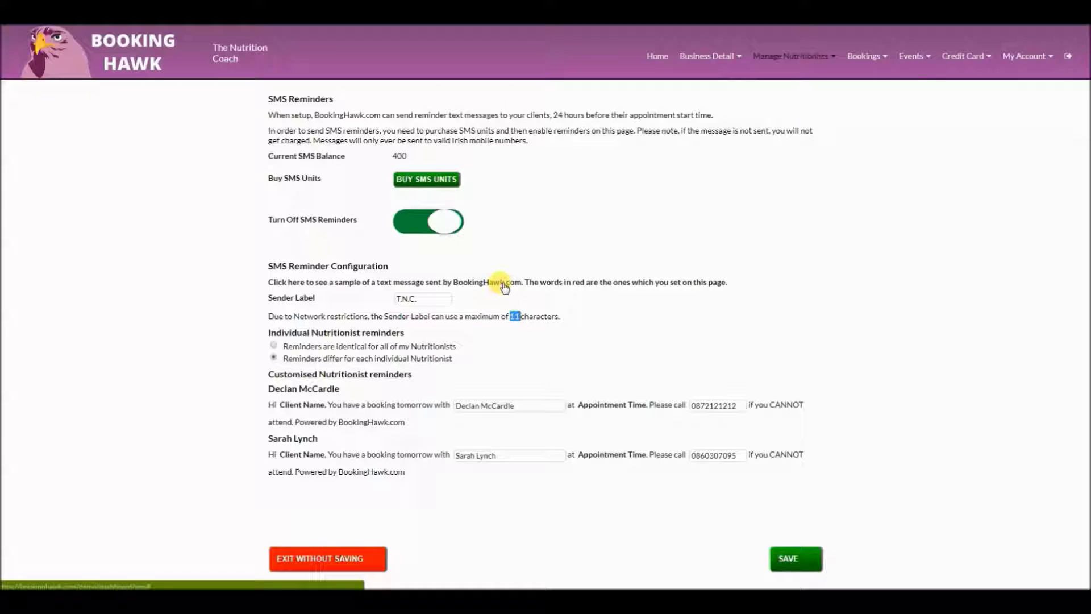
scroll(504, 285, down, 2)
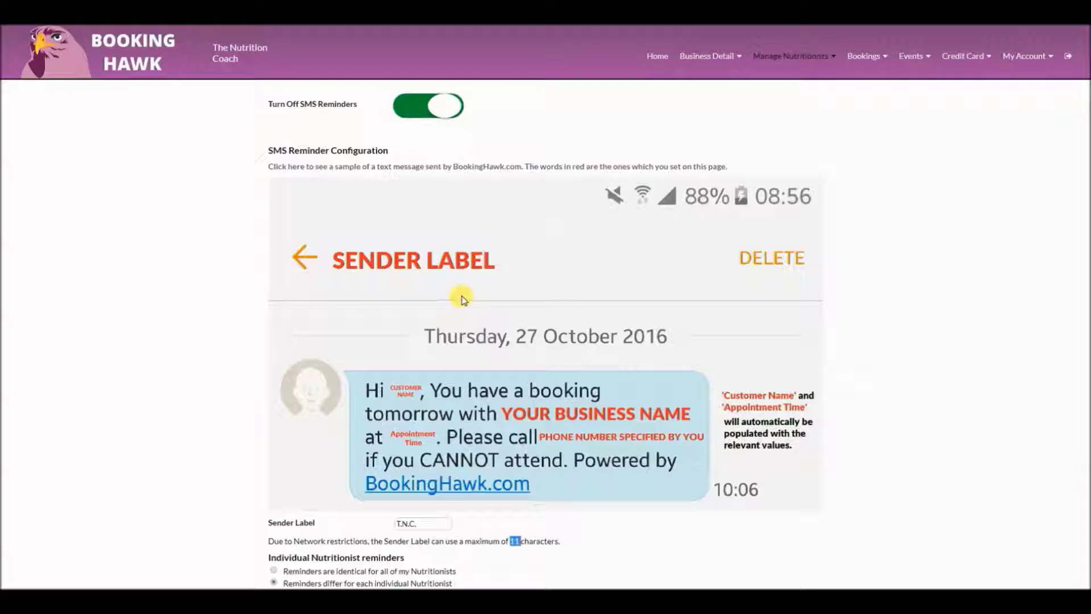
click(791, 56)
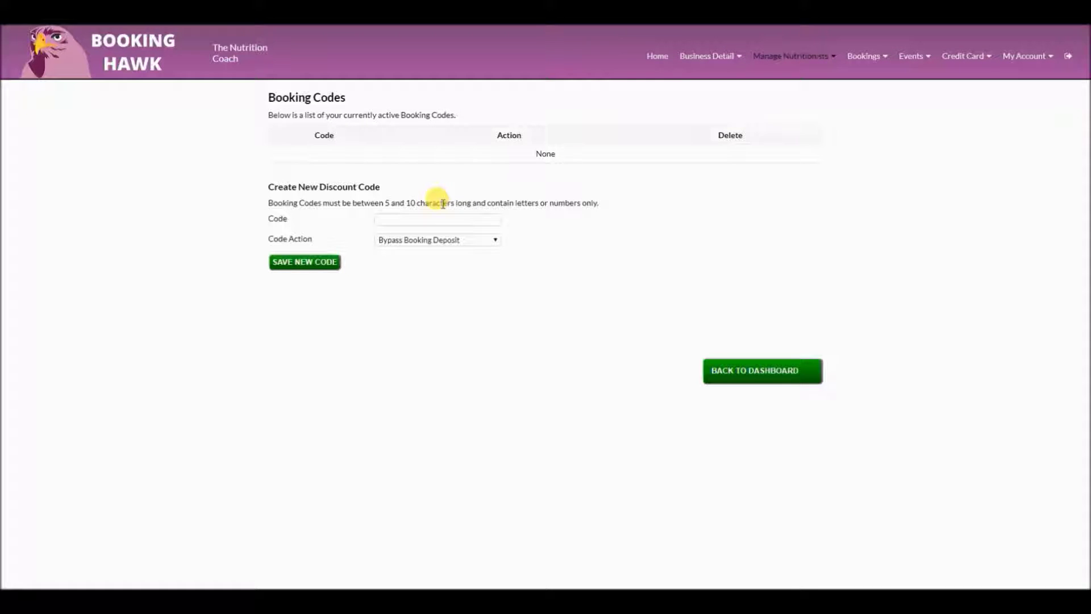
Set the new booking code's action to Discounted Booking
click(419, 239)
click(428, 262)
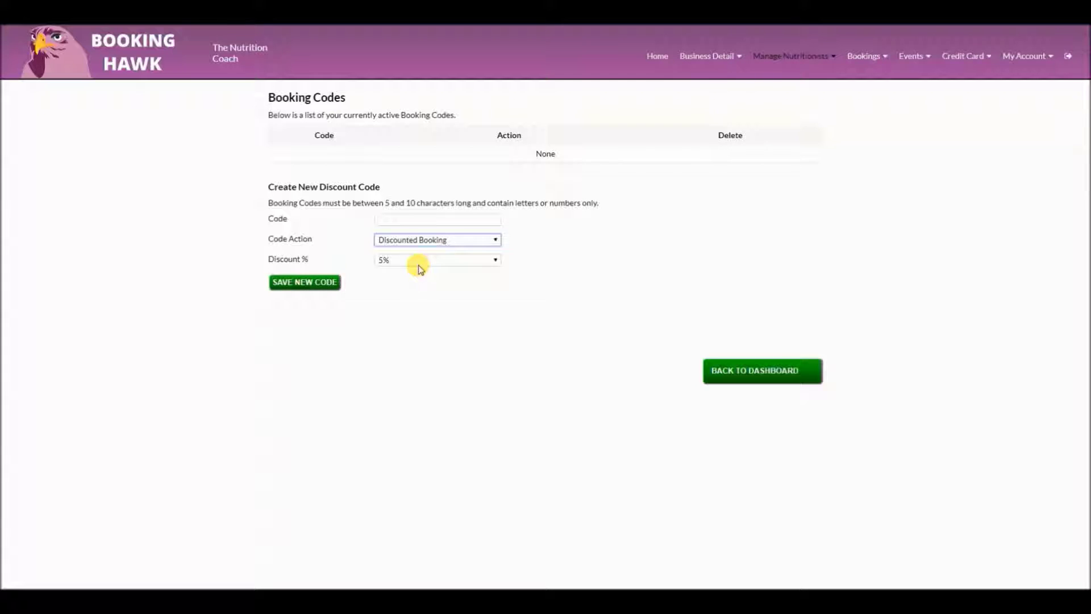
click(433, 242)
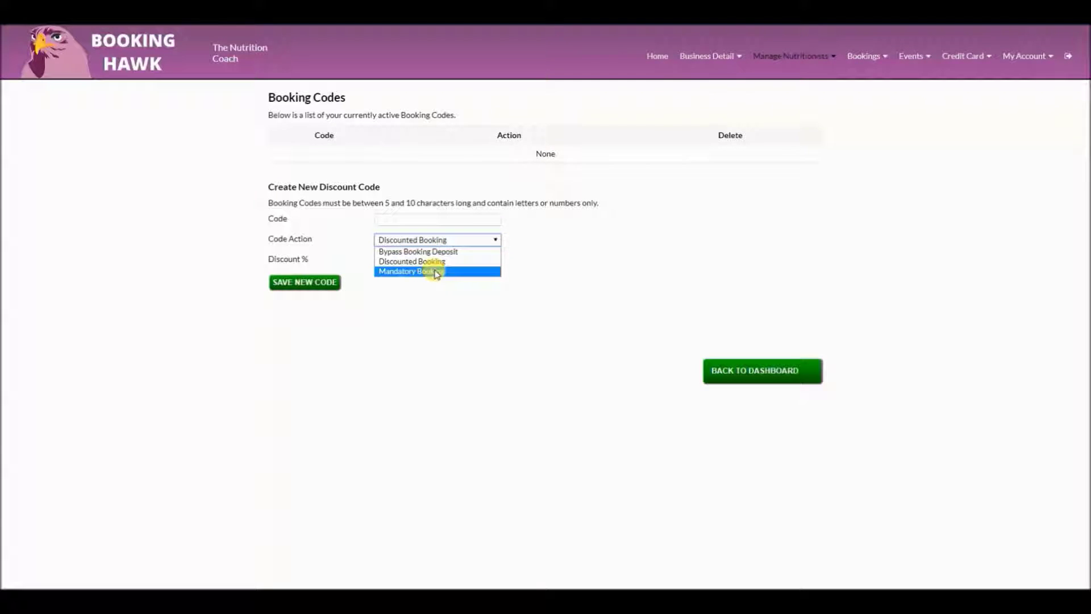
click(579, 268)
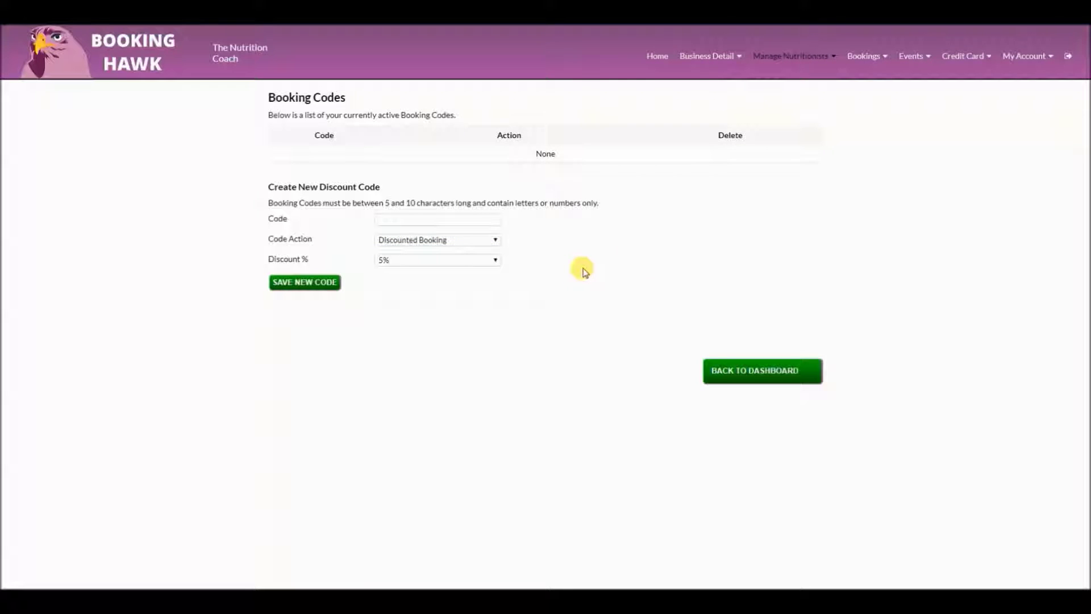
Open the Flexible Pricing page with its pricing message and price display options
click(822, 45)
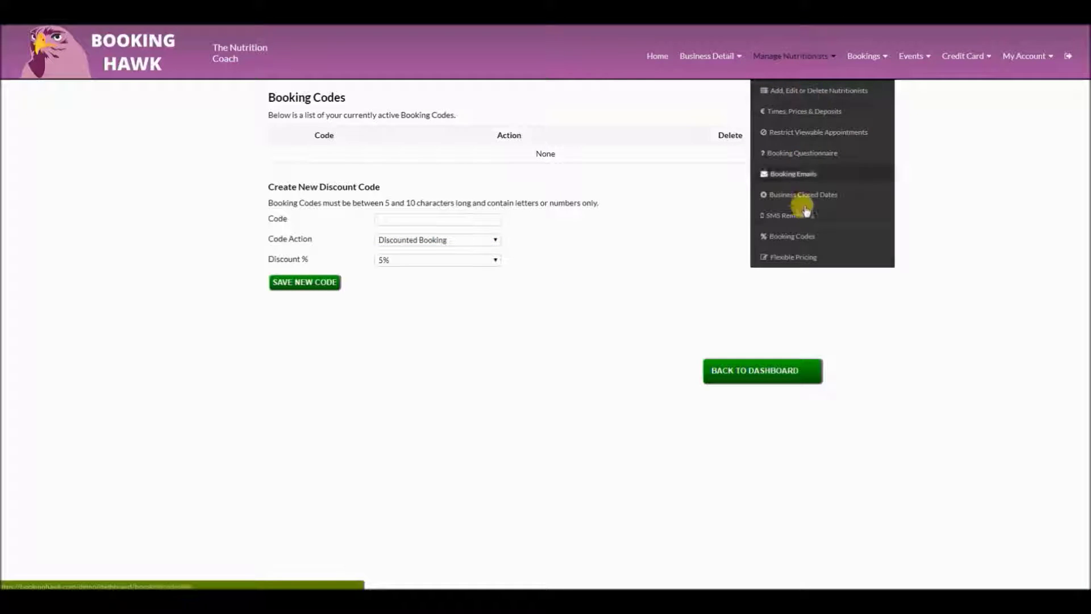
click(802, 258)
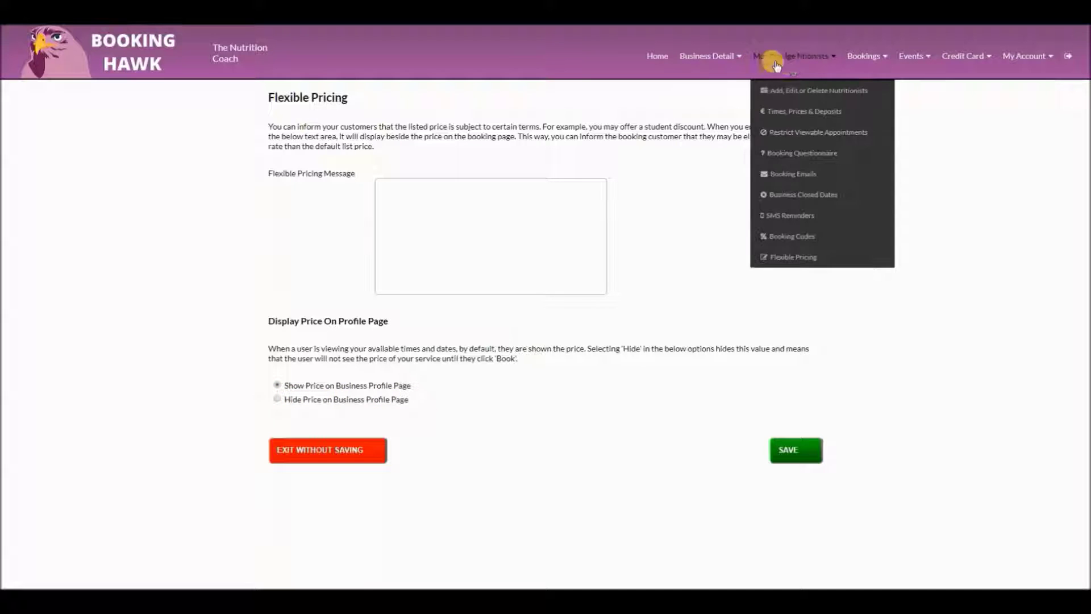
mouse_move(876, 69)
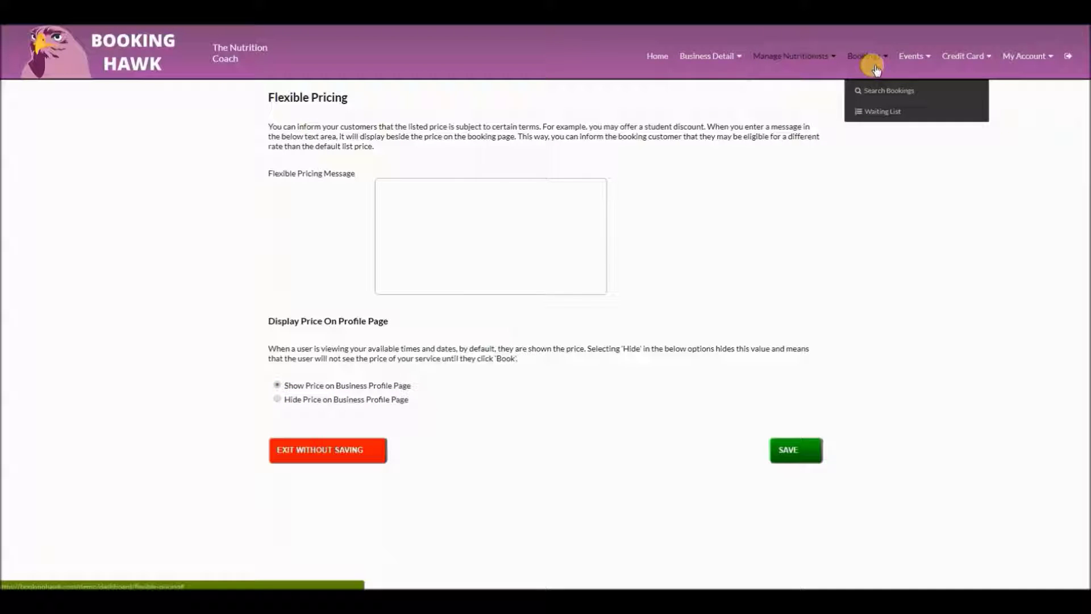
Search bookings, filtering first for cancelled and then for did-not-arrive bookings
click(884, 96)
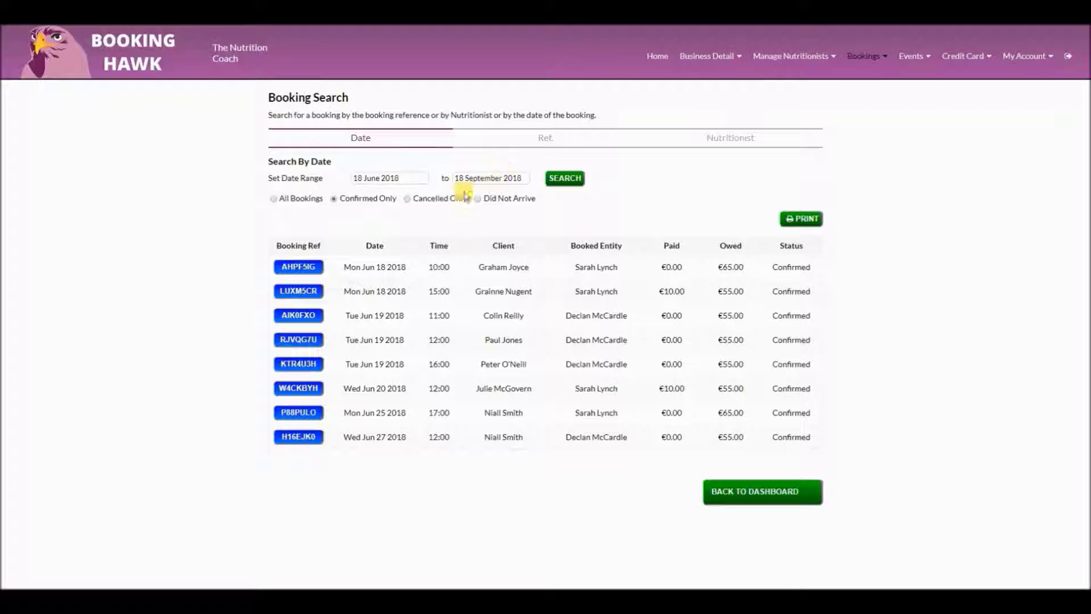
click(408, 200)
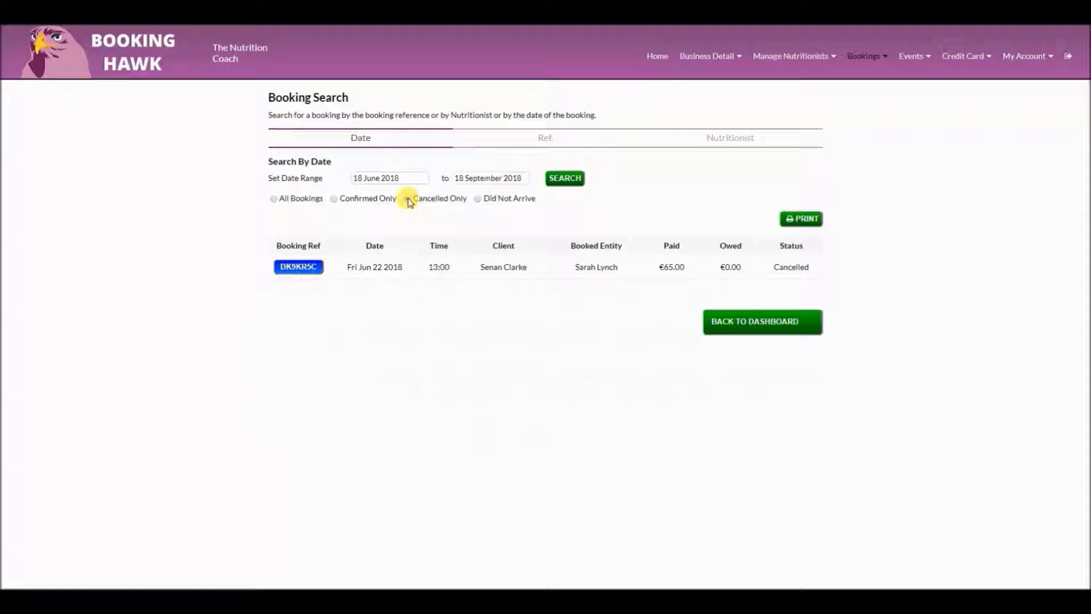
click(479, 200)
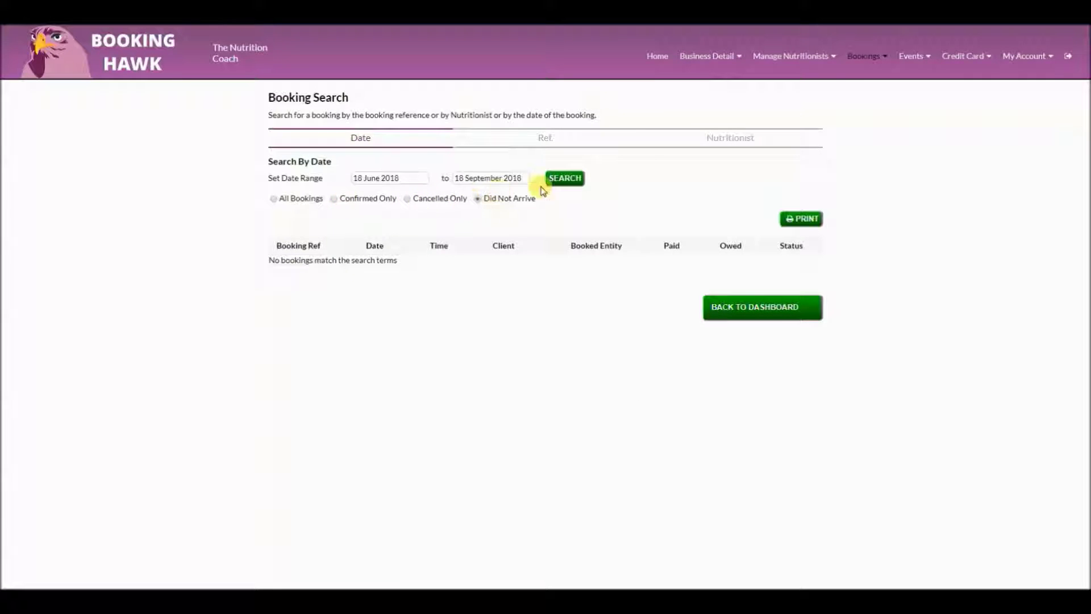
Try the Ref. tab, then list confirmed bookings for the first and second nutritionists
click(547, 135)
click(711, 142)
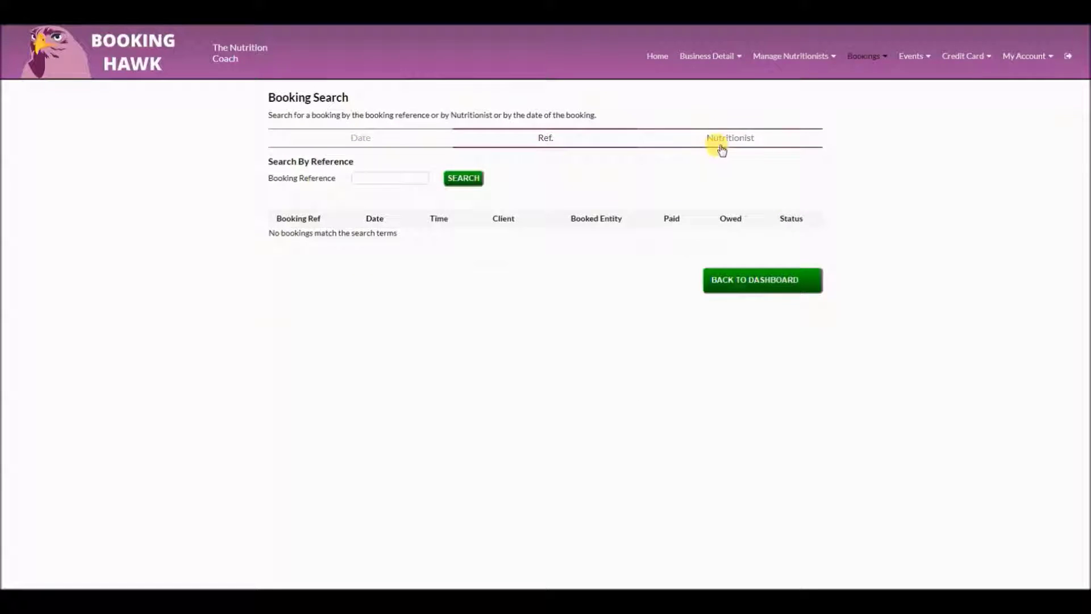
click(456, 178)
click(378, 178)
click(386, 200)
click(456, 178)
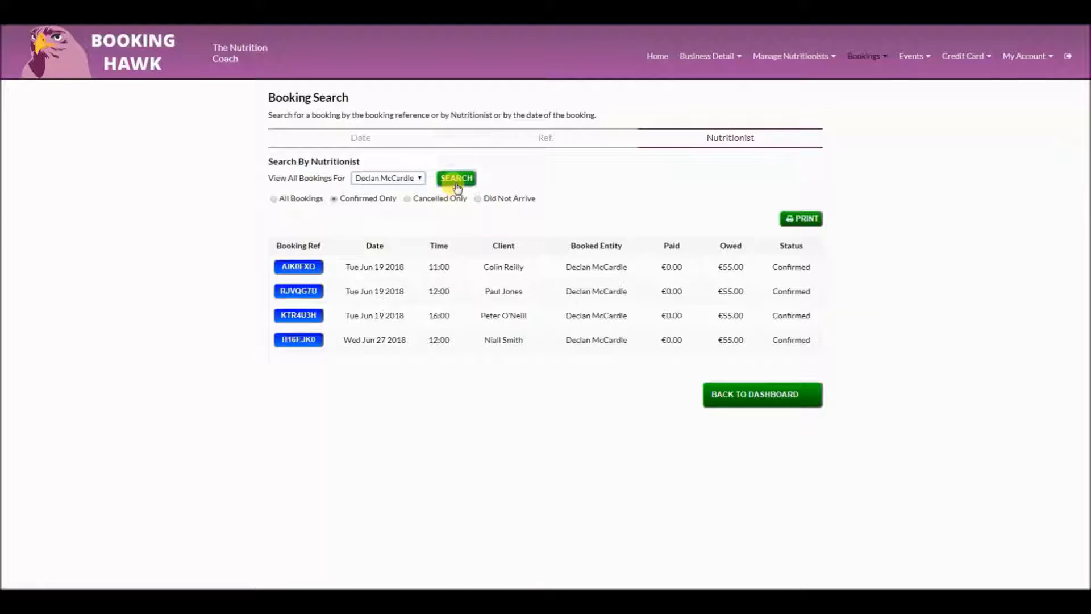
Open Bookings > Waiting List, which is empty
click(885, 73)
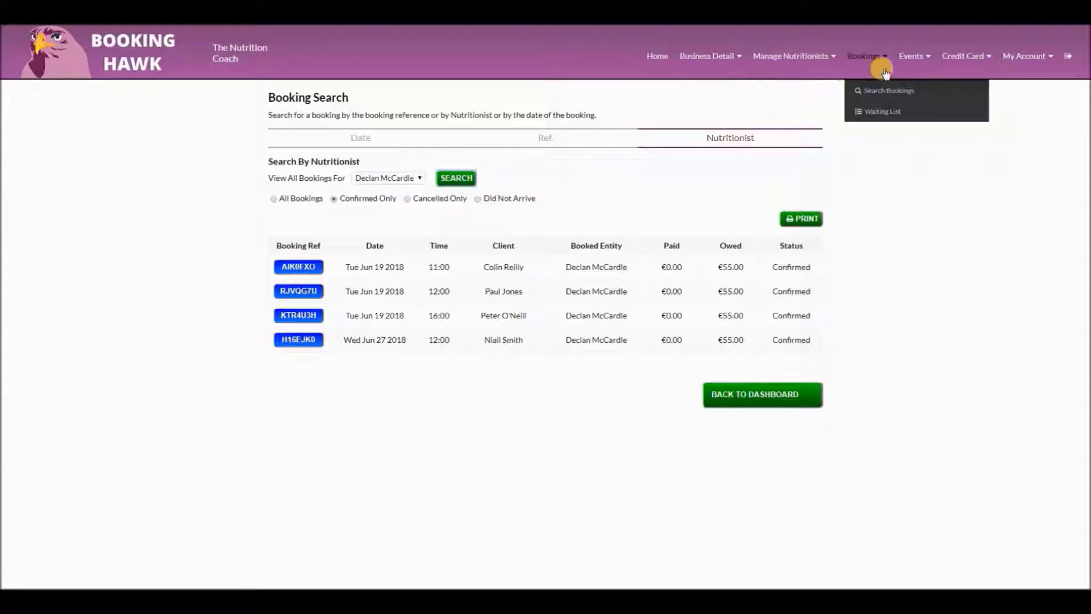
click(878, 113)
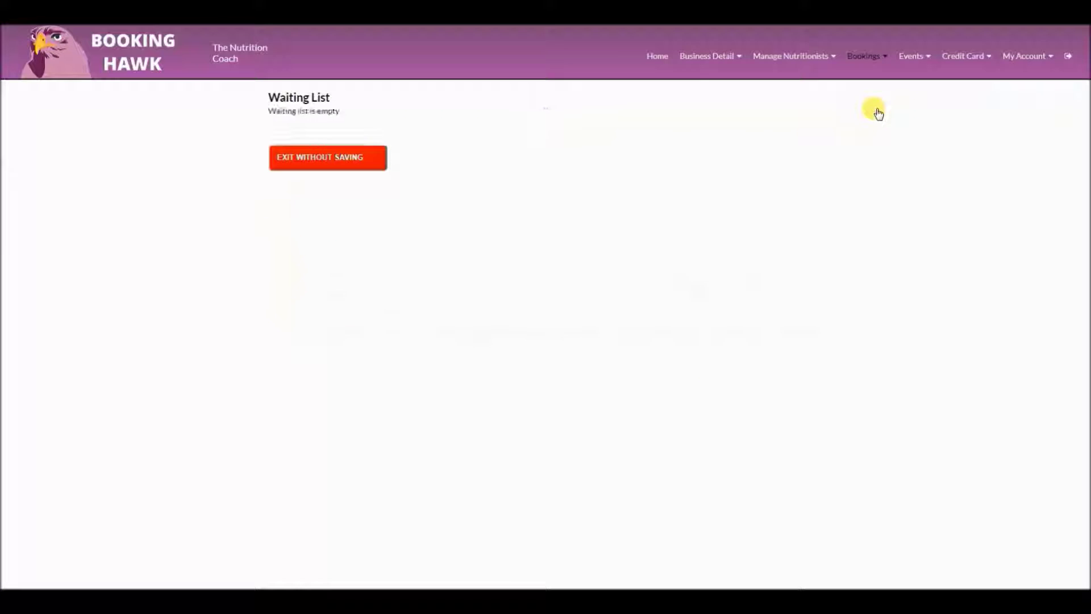
click(872, 55)
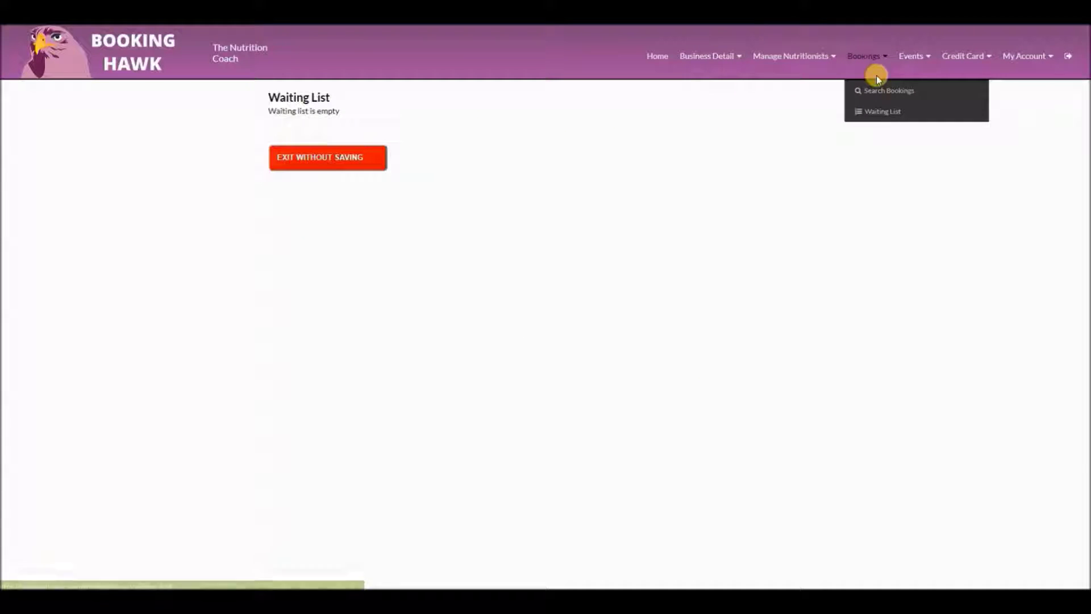
mouse_move(904, 59)
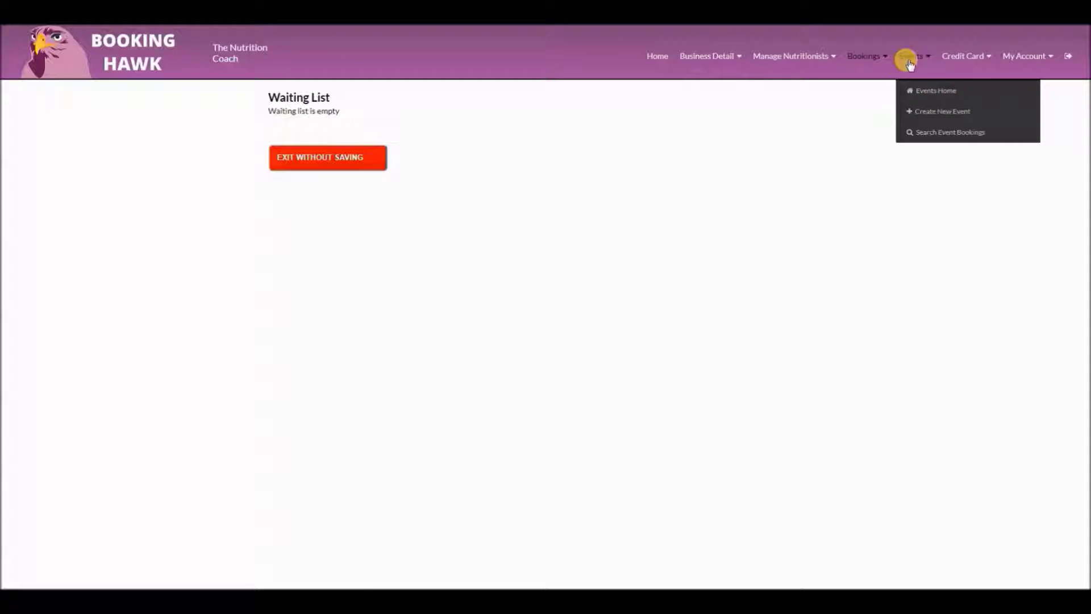
View the Eating For Pregnancy attendee list, try the email and print options, then cancel printing
click(921, 93)
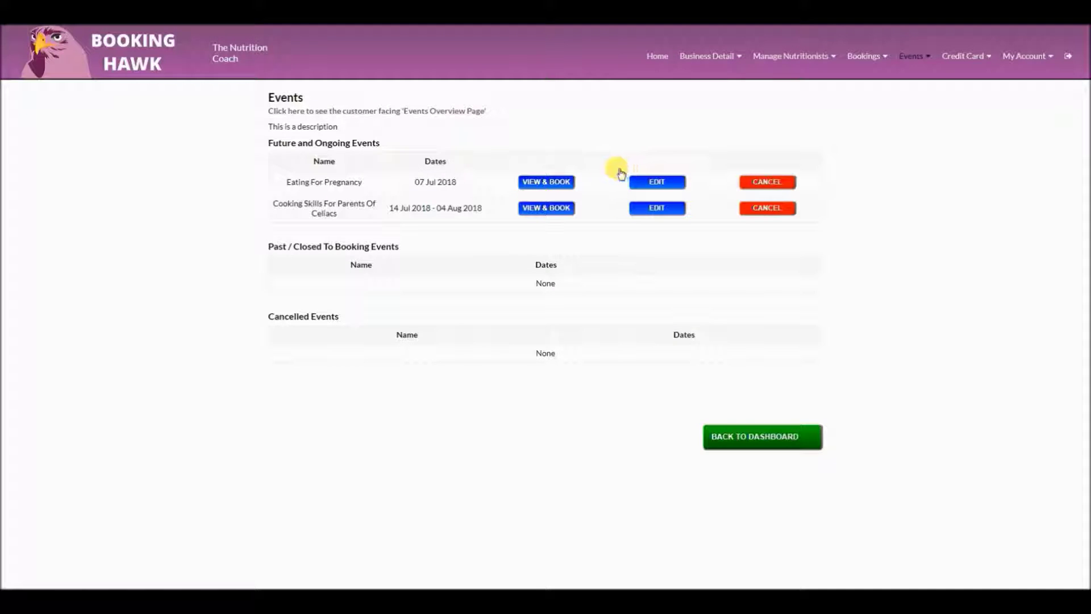
click(546, 183)
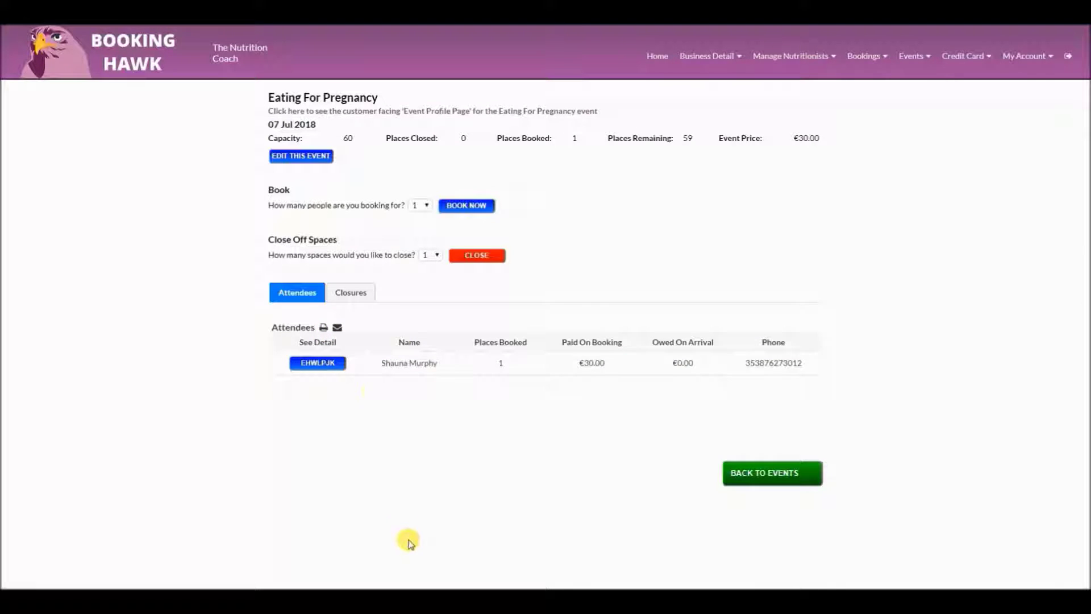
click(339, 328)
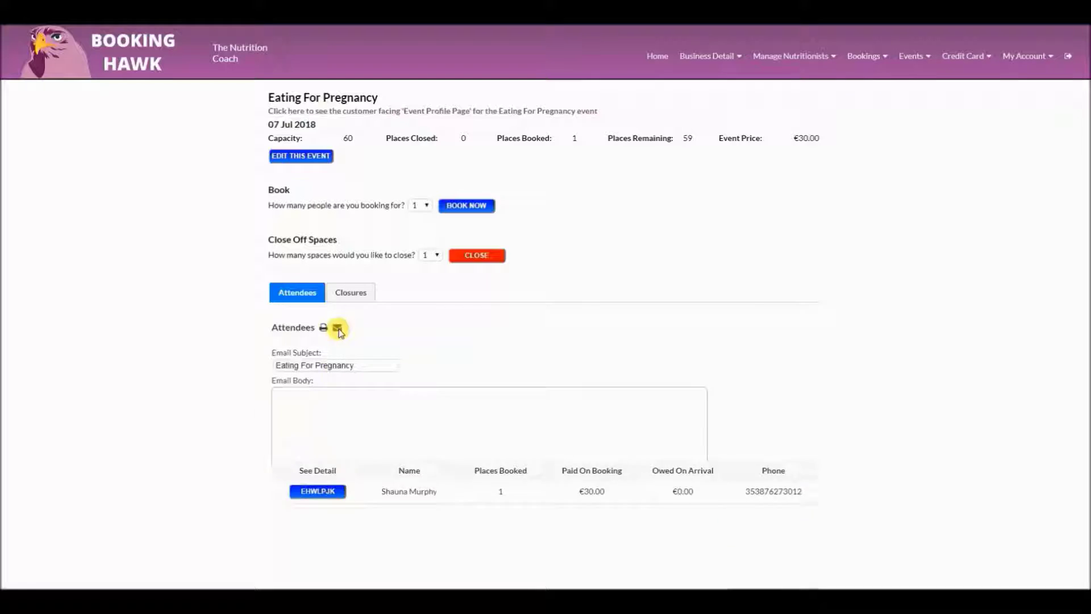
scroll(337, 370, down, 1)
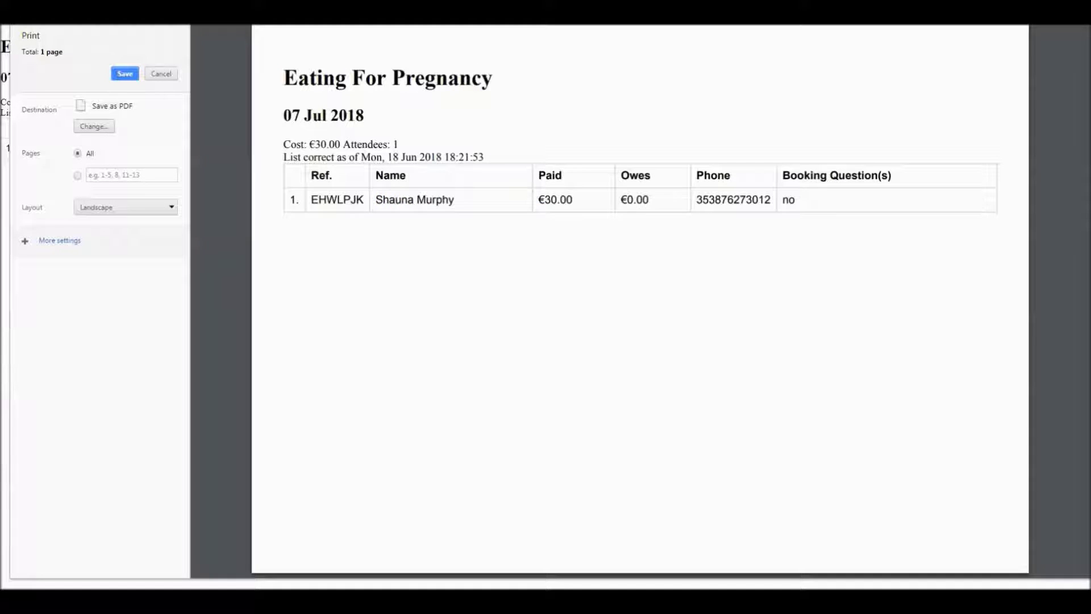
click(421, 24)
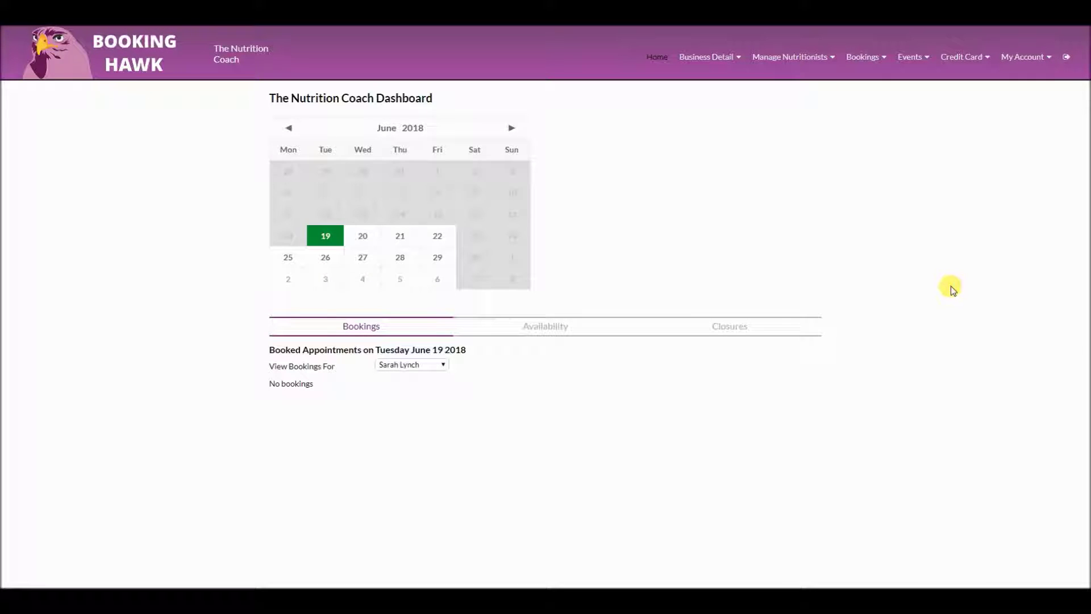
click(911, 57)
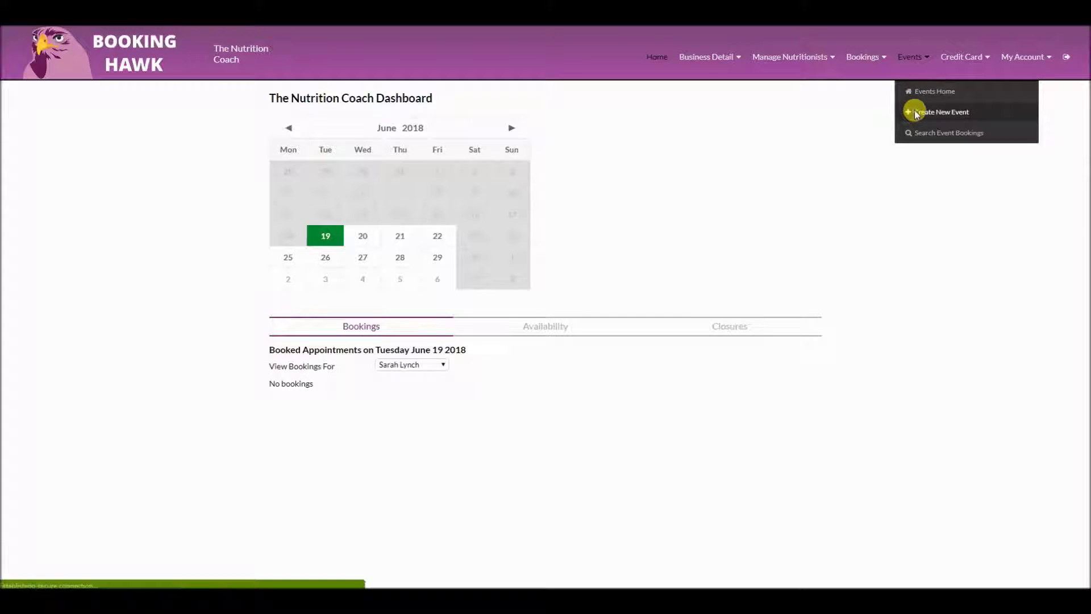
Name the new event 'Pay as you go cookery classes' and fill its description with pasted 'etc etc' text
click(917, 113)
click(484, 137)
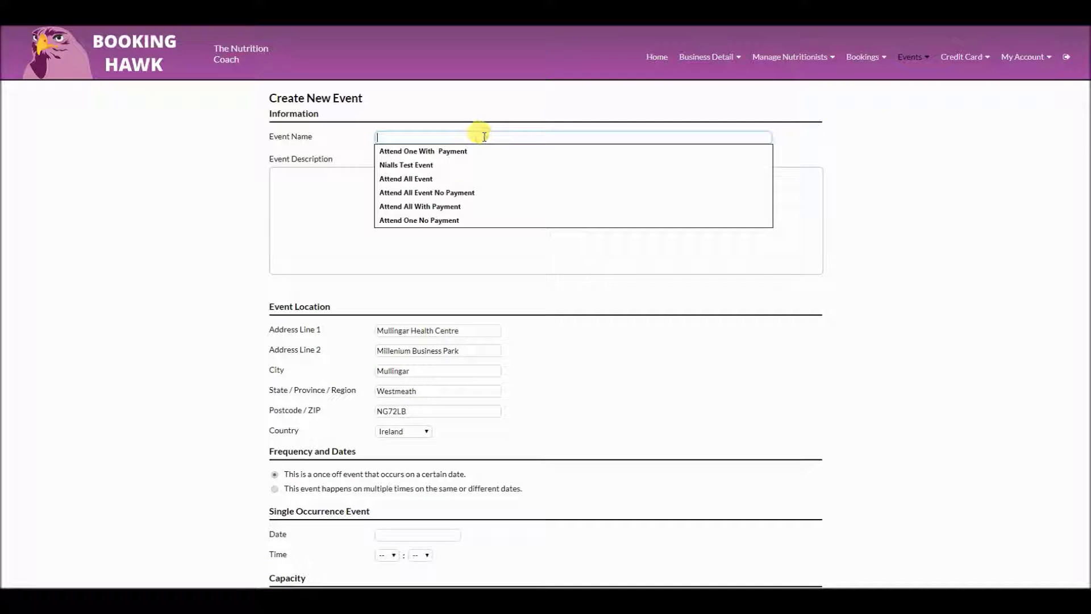
text(Pay as you go cookery classes)
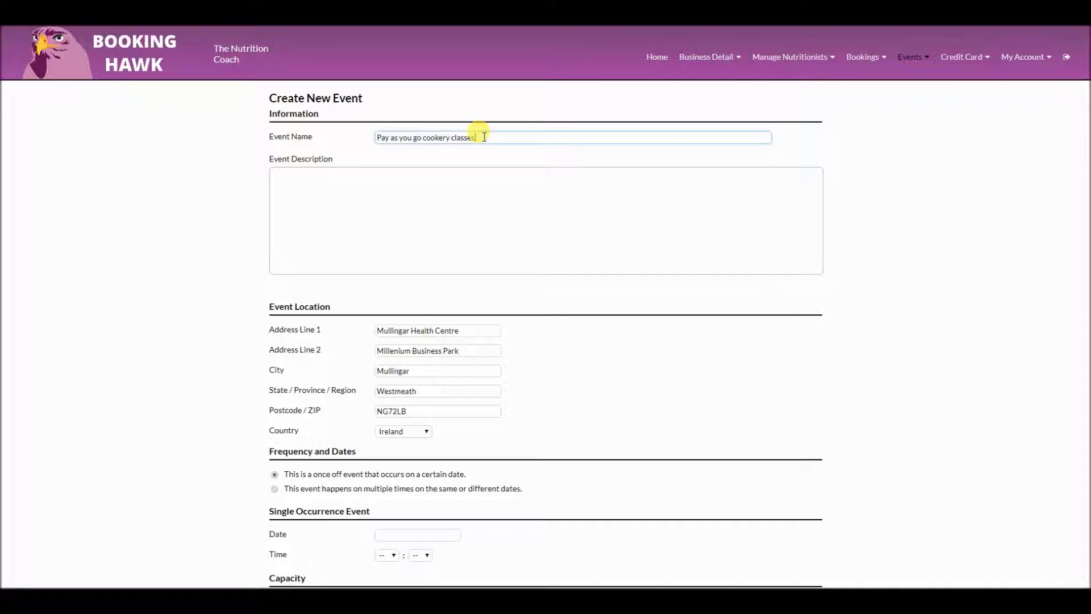
click(447, 212)
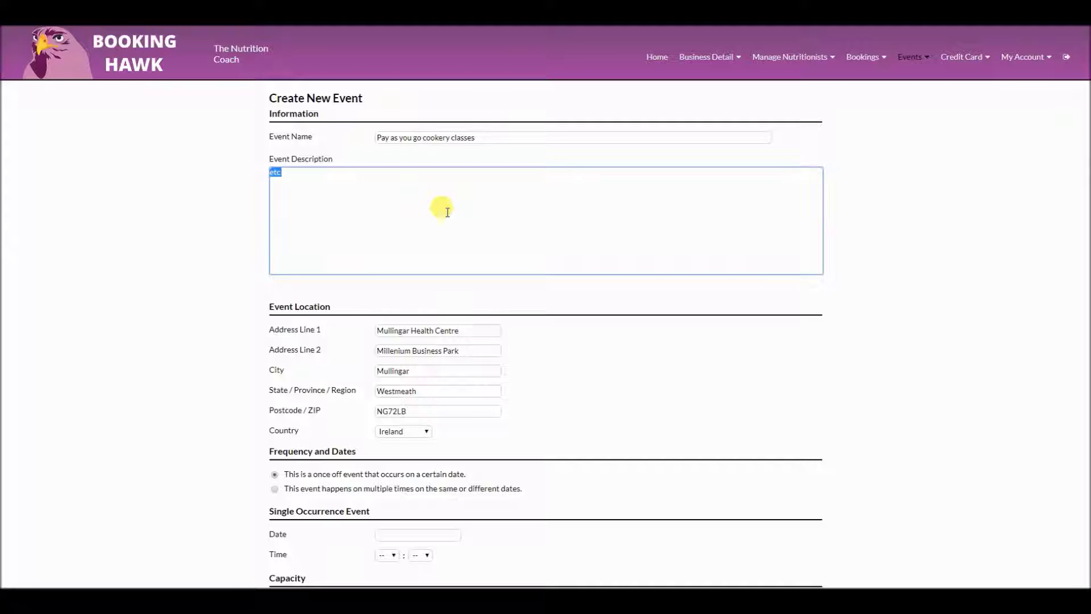
key(ctrl+v)
key(ctrl+v)
key(ctrl+v)
key(ctrl+v)
key(ctrl+v)
key(ctrl+v)
key(ctrl+v)
key(ctrl+v)
key(ctrl+v)
key(ctrl+v)
key(ctrl+v)
key(ctrl+v)
key(ctrl+a)
key(ctrl+c)
key(ctrl+v)
key(ctrl+v)
key(ctrl+v)
key(ctrl+v)
key(ctrl+v)
key(ctrl+v)
key(ctrl+v)
key(ctrl+v)
key(ctrl+v)
key(ctrl+v)
key(ctrl+v)
key(ctrl+v)
key(ctrl+v)
key(ctrl+v)
key(ctrl+v)
key(ctrl+v)
scroll(578, 278, down, 2)
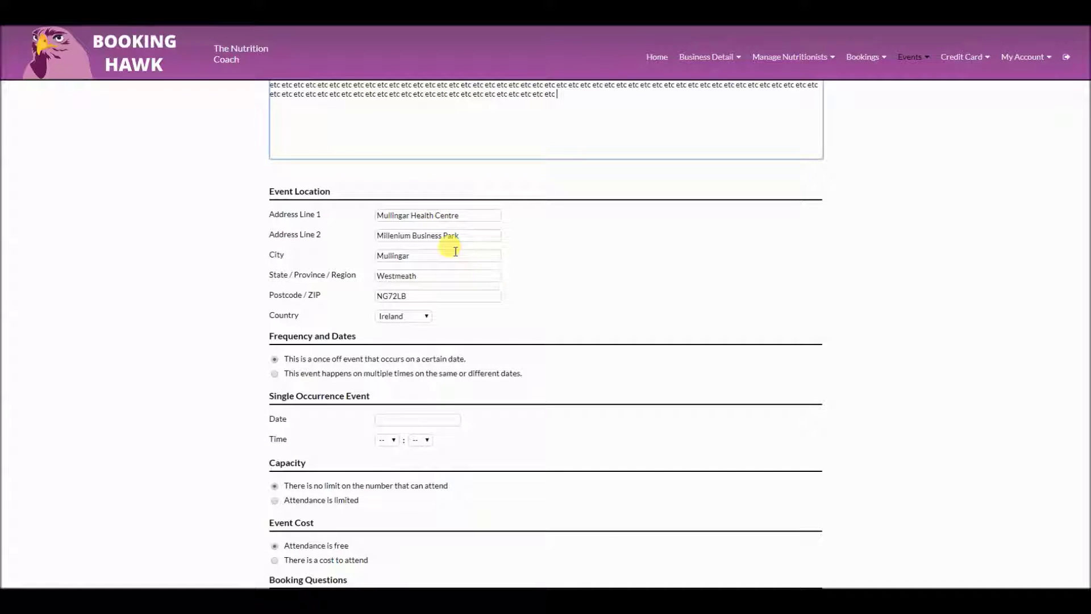
scroll(398, 312, down, 1)
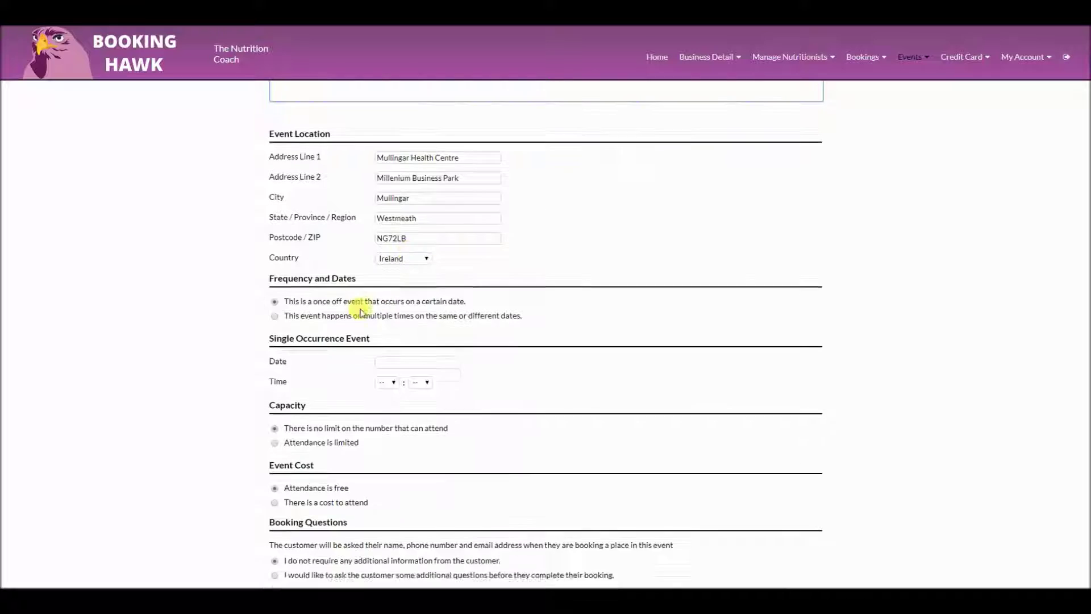
Make the event recurring from 04 August 2018 to 29 September 2018
click(275, 328)
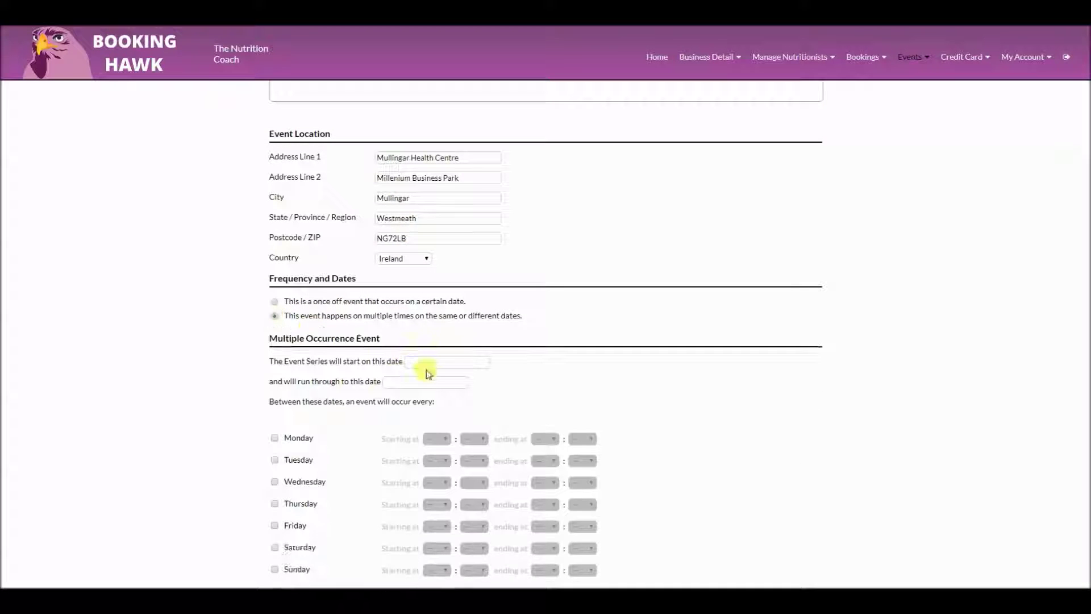
click(428, 362)
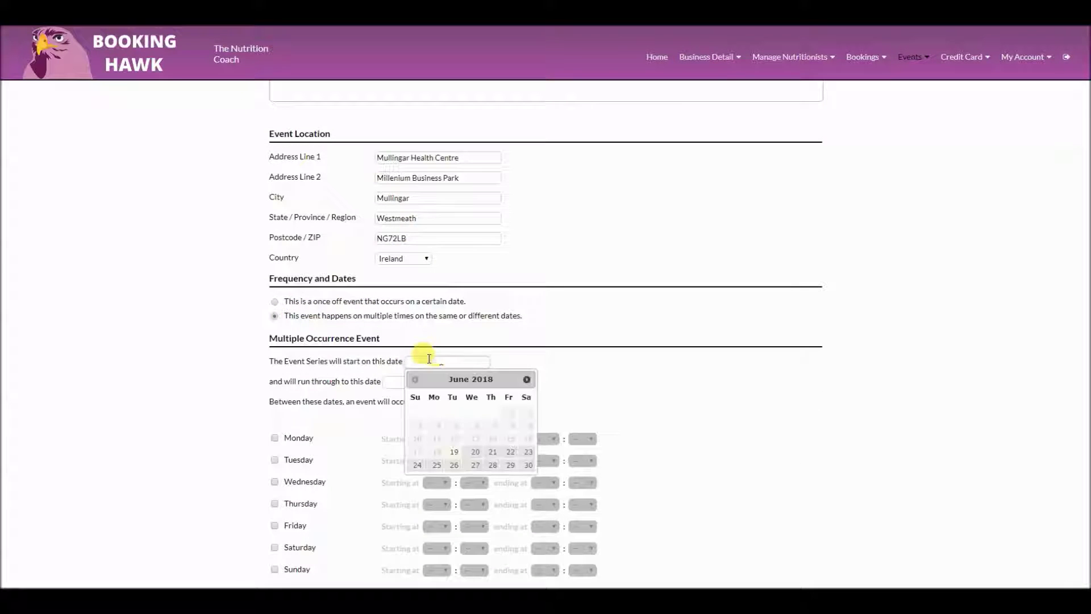
click(526, 379)
click(527, 379)
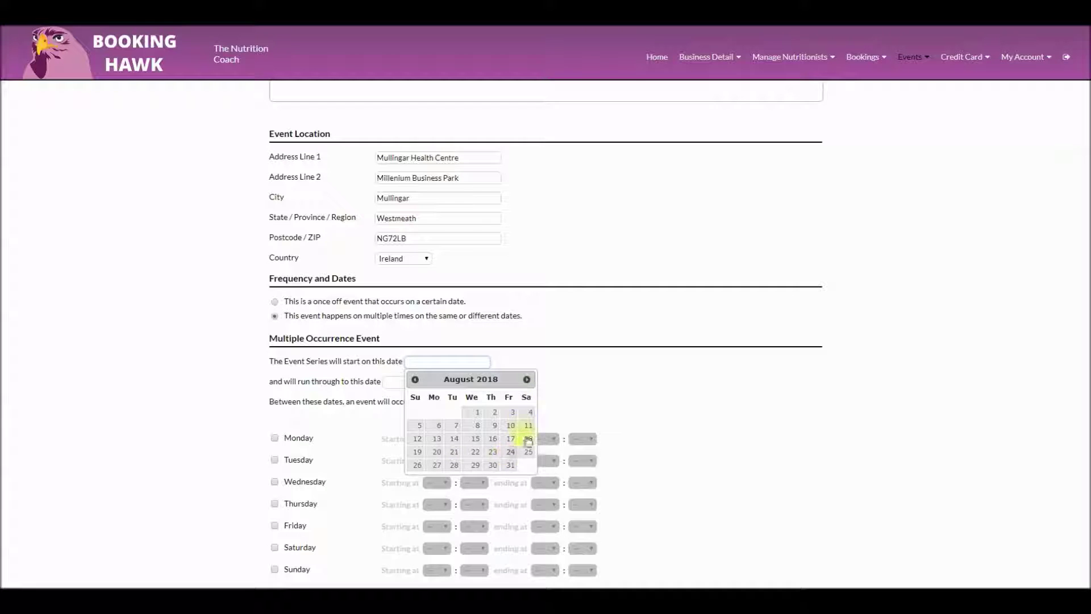
click(529, 413)
click(450, 382)
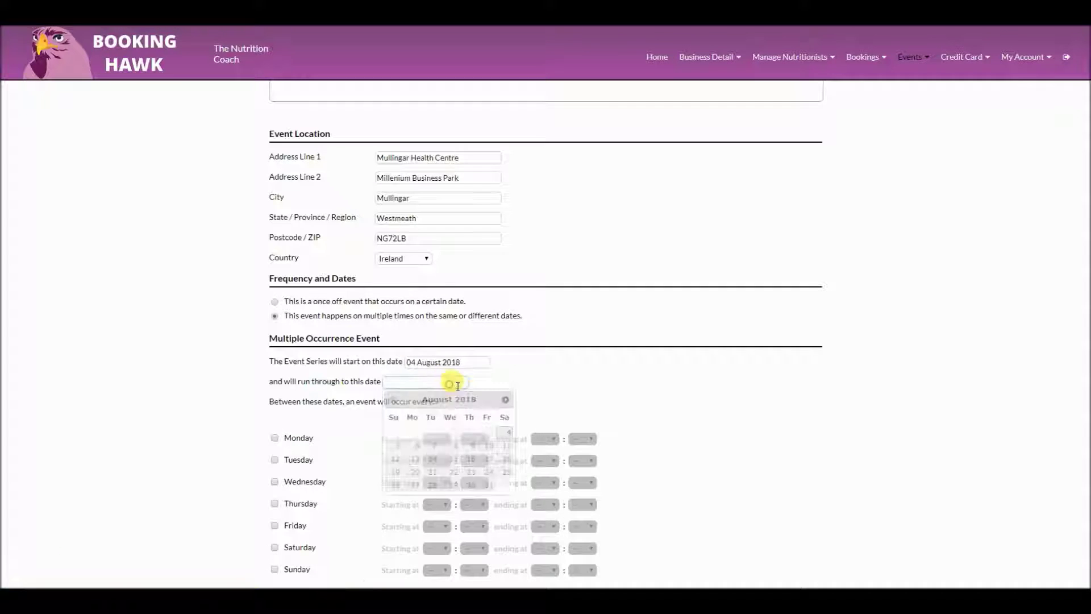
click(506, 400)
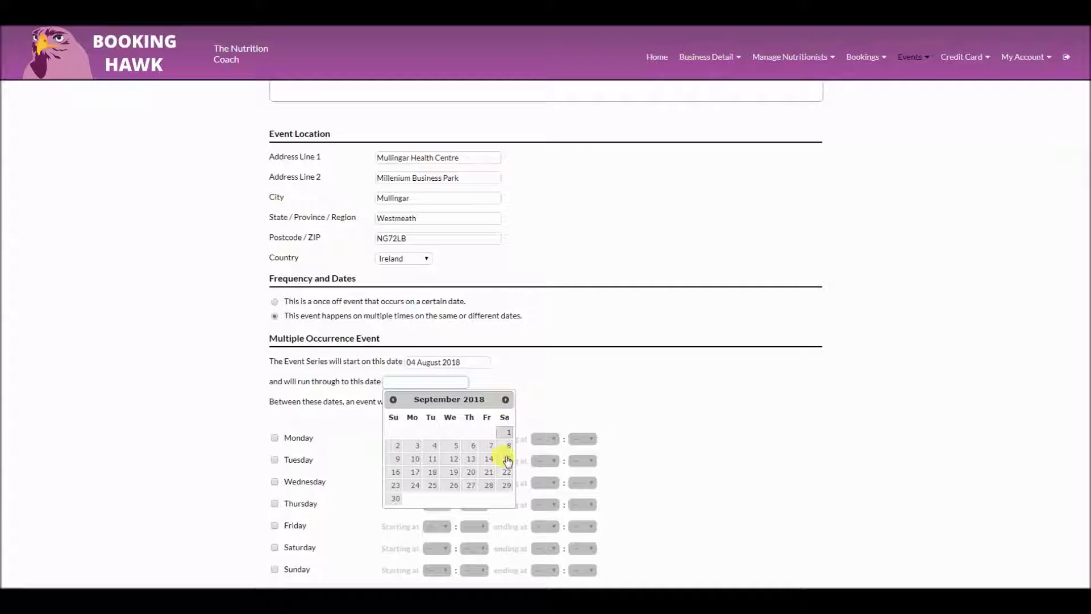
click(507, 486)
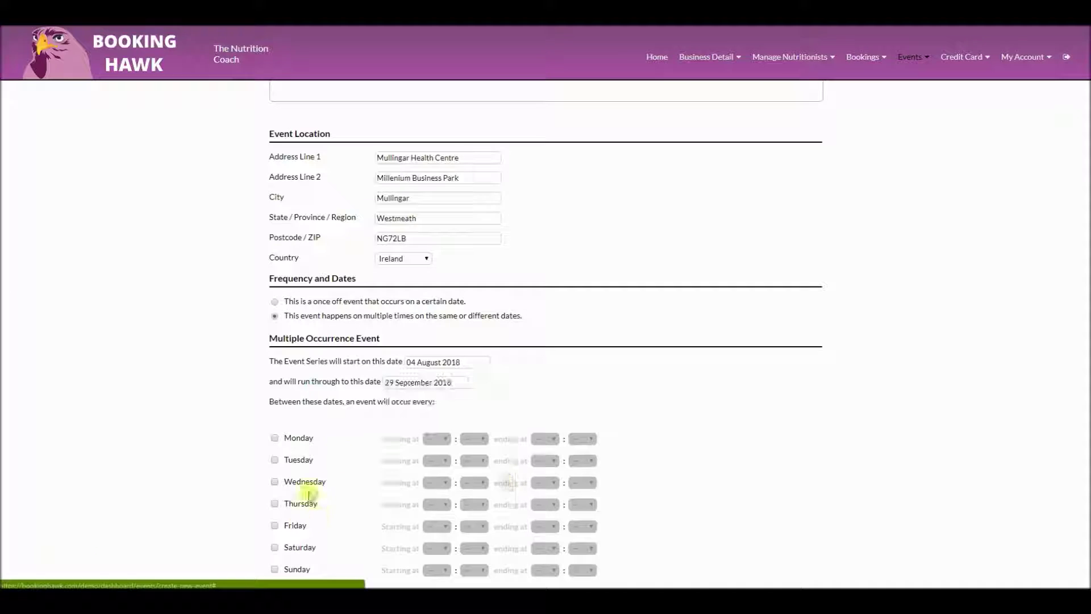
Hold the class every Saturday from 12:00 to 15:00
click(274, 548)
click(437, 549)
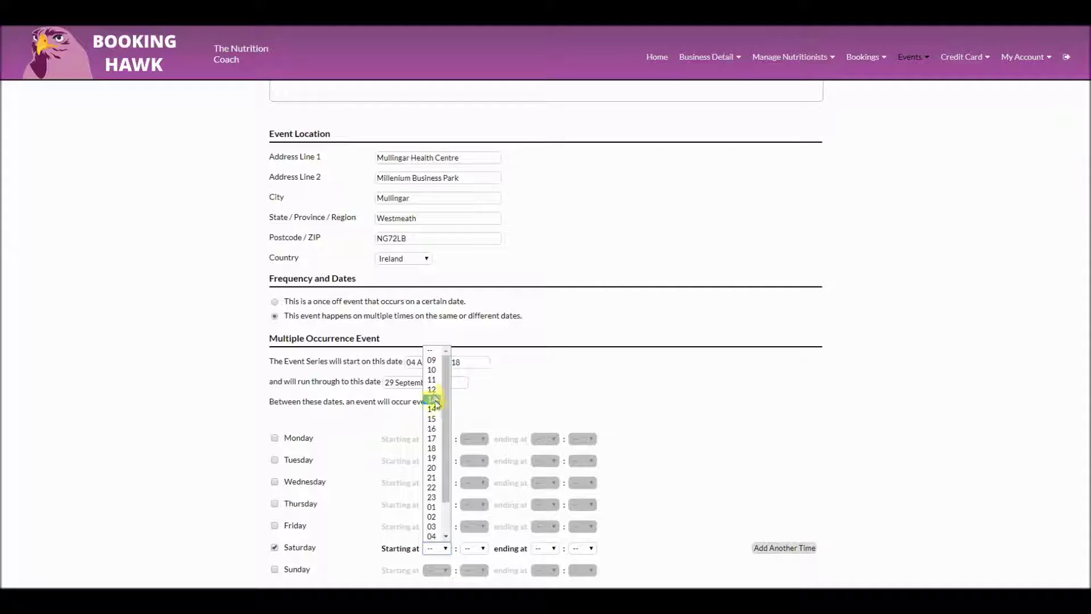
click(433, 391)
click(475, 548)
click(472, 415)
scroll(625, 435, down, 3)
click(546, 375)
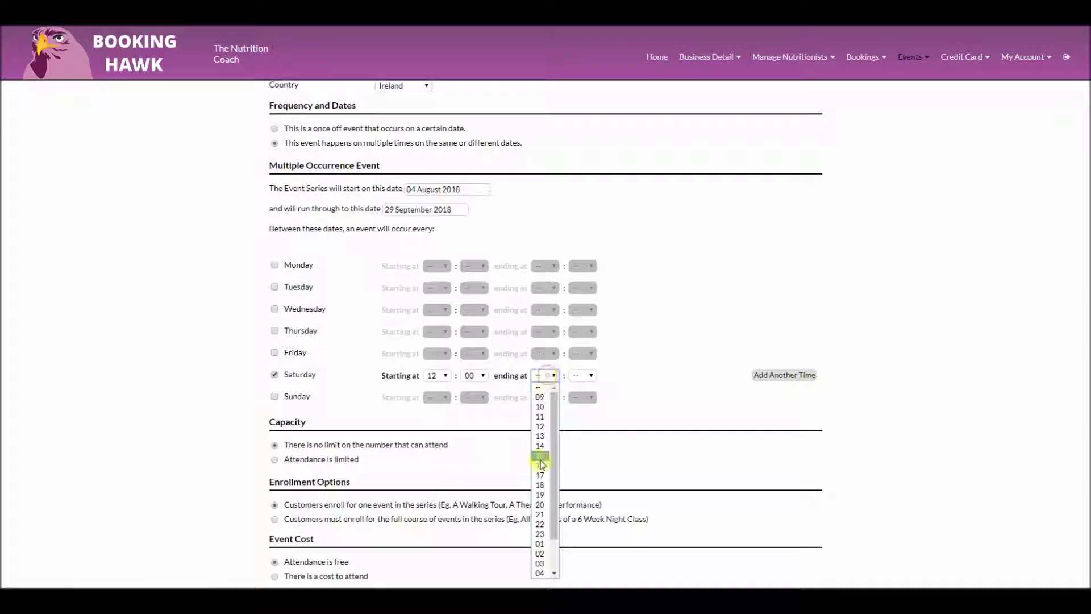
click(541, 456)
Remove the extra Saturday time slot and set attendance to limited
click(582, 375)
click(578, 396)
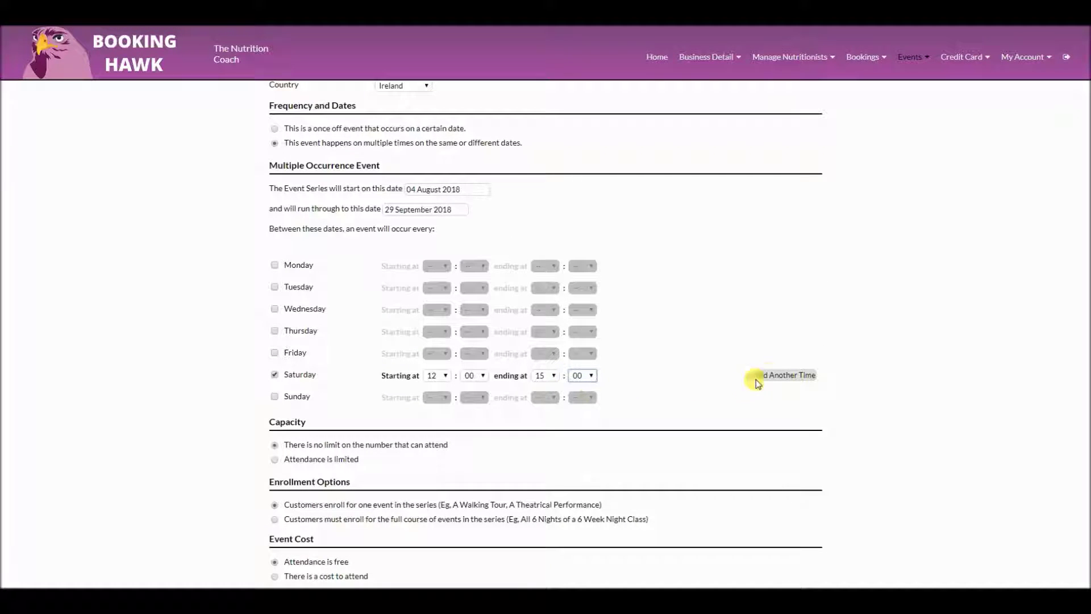
click(773, 375)
click(776, 392)
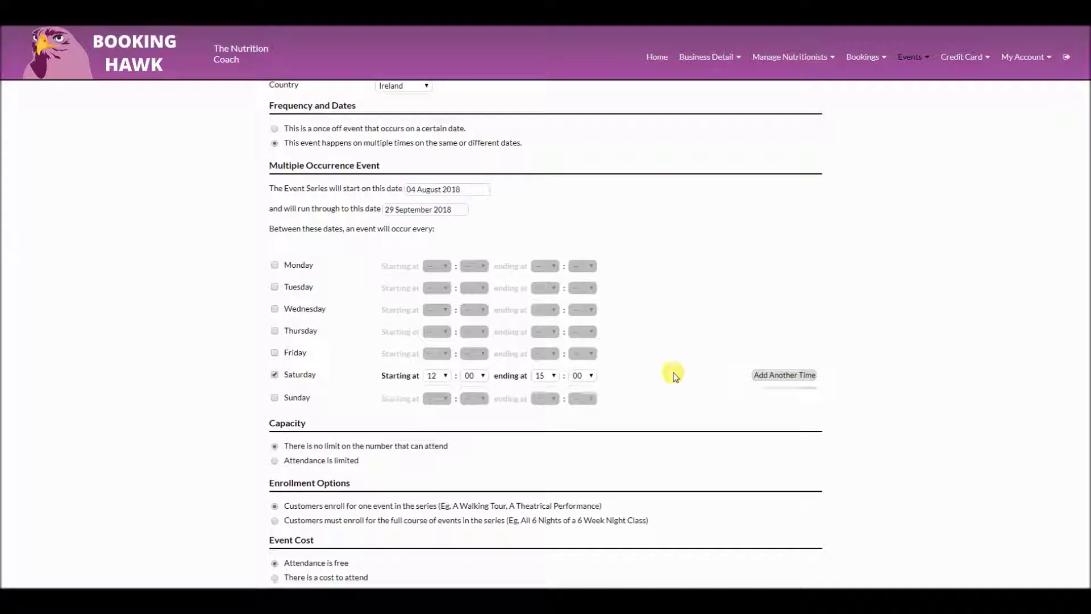
scroll(569, 370, down, 2)
click(278, 345)
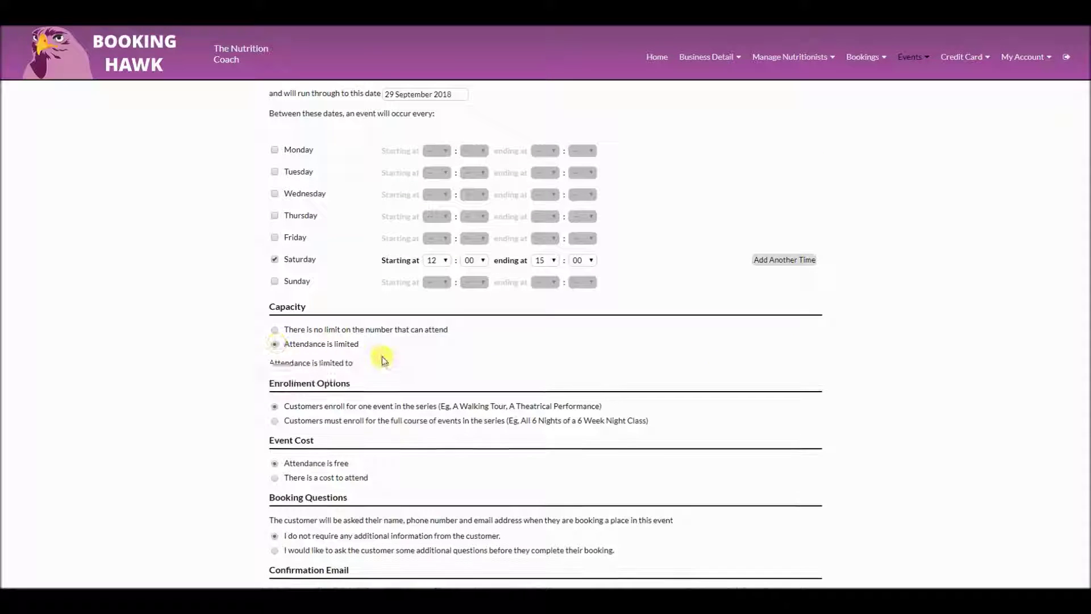
Cap attendance at 24 people per class
click(382, 363)
text(24)
scroll(273, 377, down, 2)
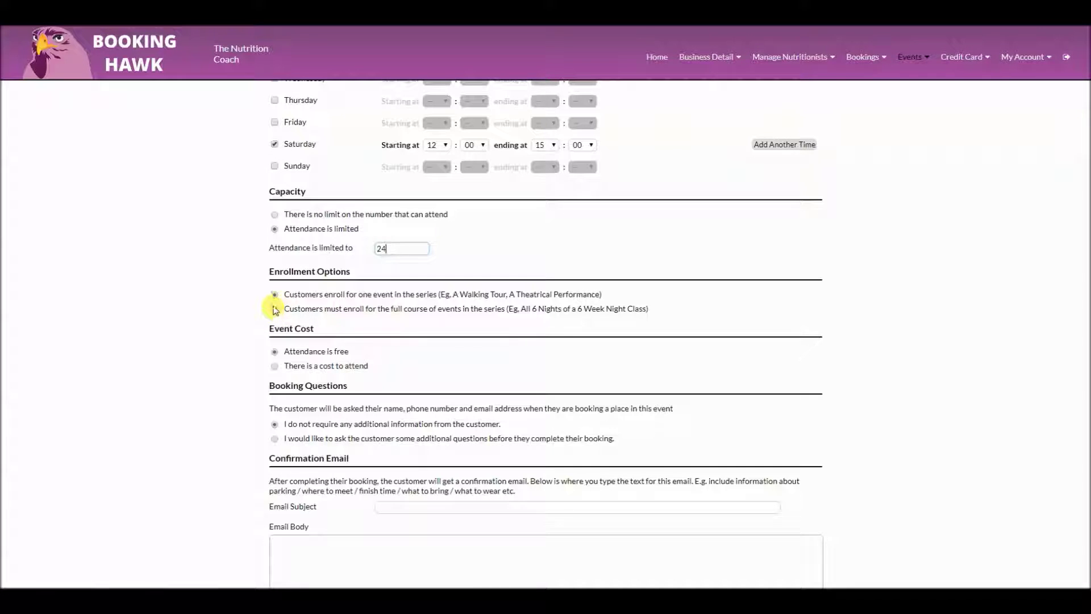
triple_click(334, 294)
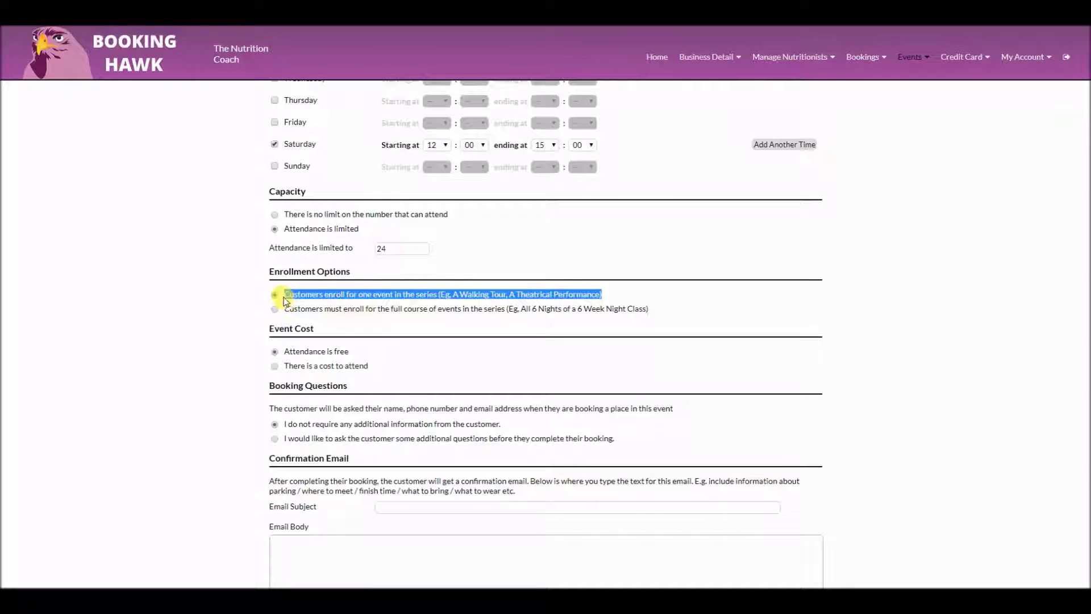
Make the class paid with a total price of €50, due on booking
click(274, 366)
click(397, 433)
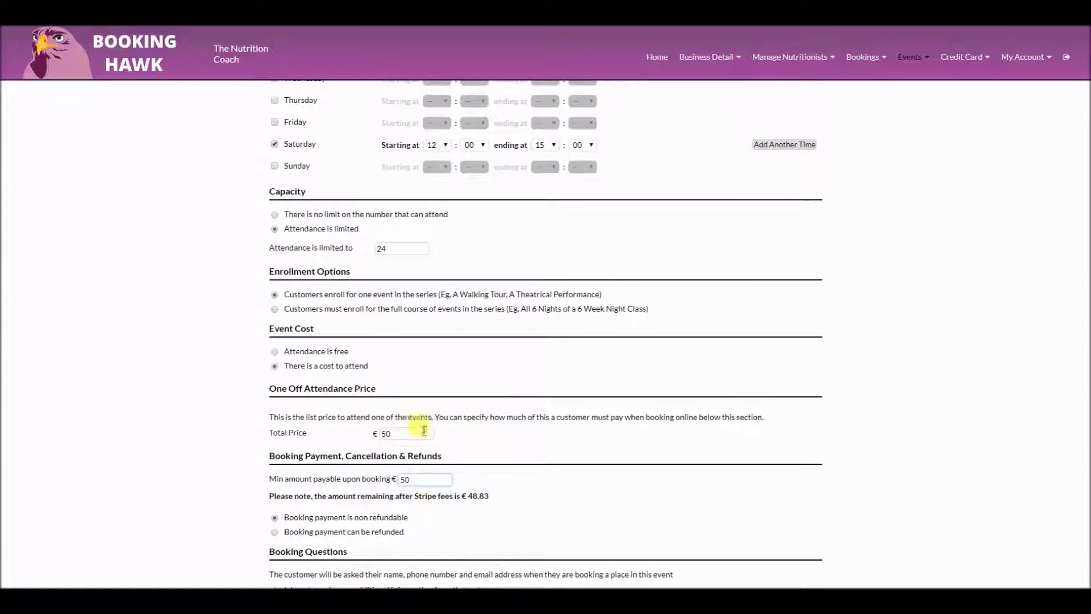
scroll(470, 397, down, 2)
drag(488, 381, 469, 380)
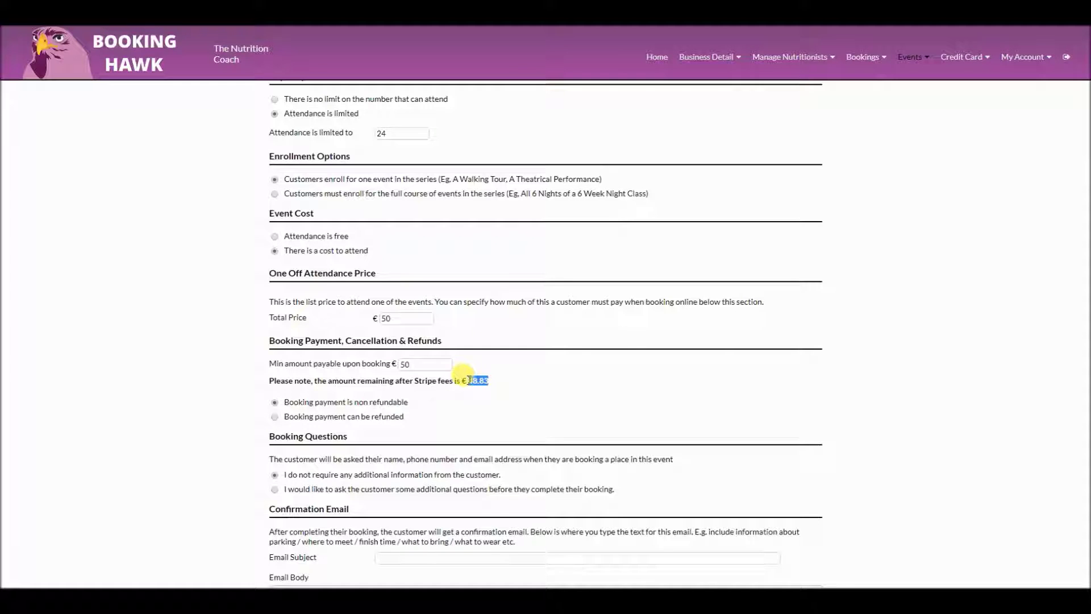
Allow booking payments to be refunded, with 48-hour free cancellation
click(275, 419)
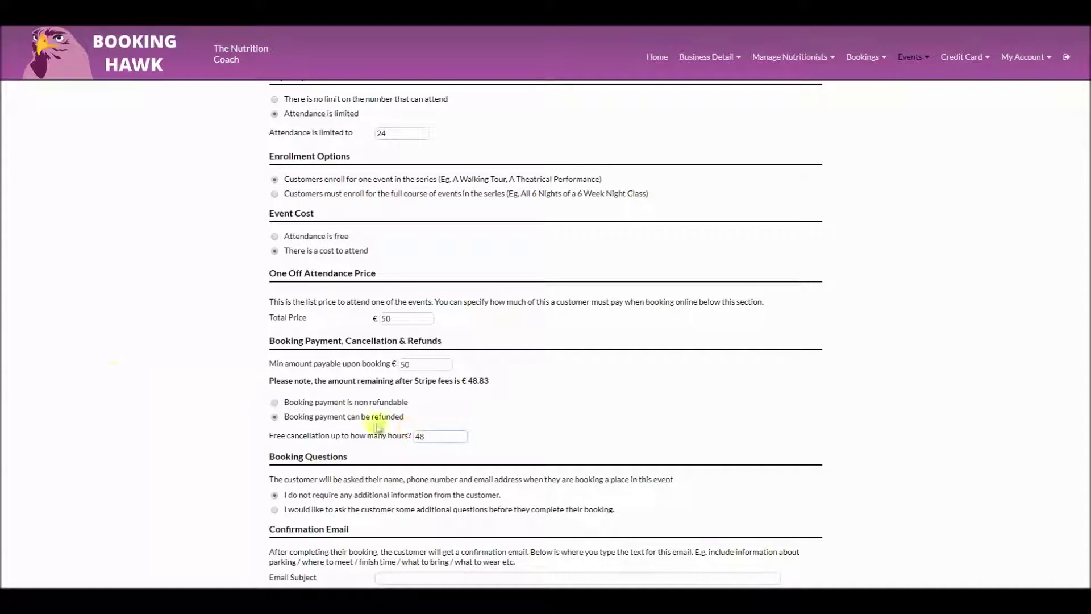
scroll(170, 353, down, 3)
click(281, 339)
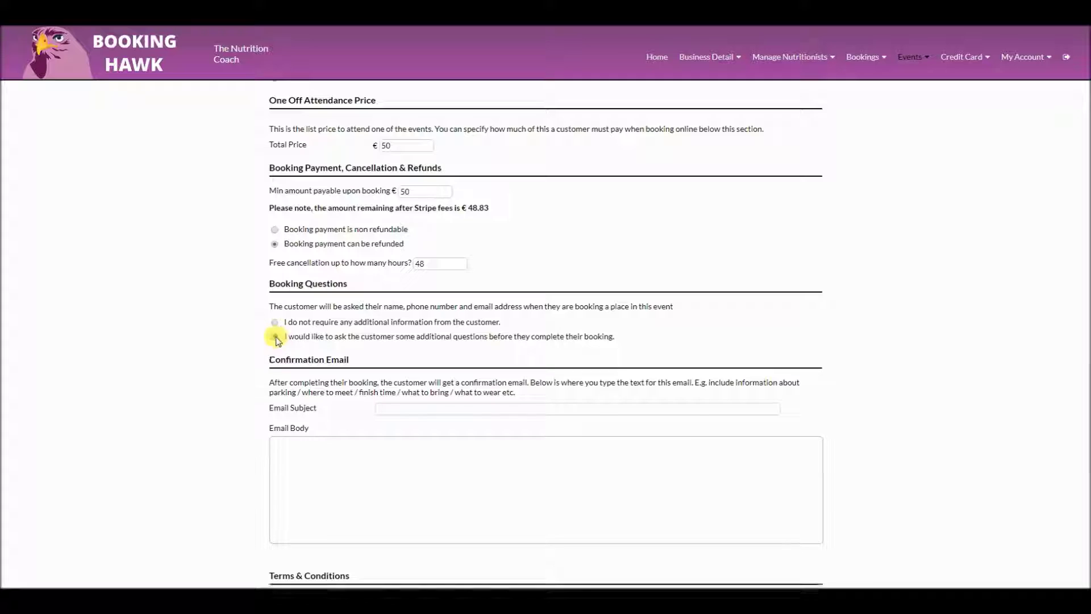
Keep no extra booking questions and write the confirmation email, body 'All pans etc are supplied'
click(274, 324)
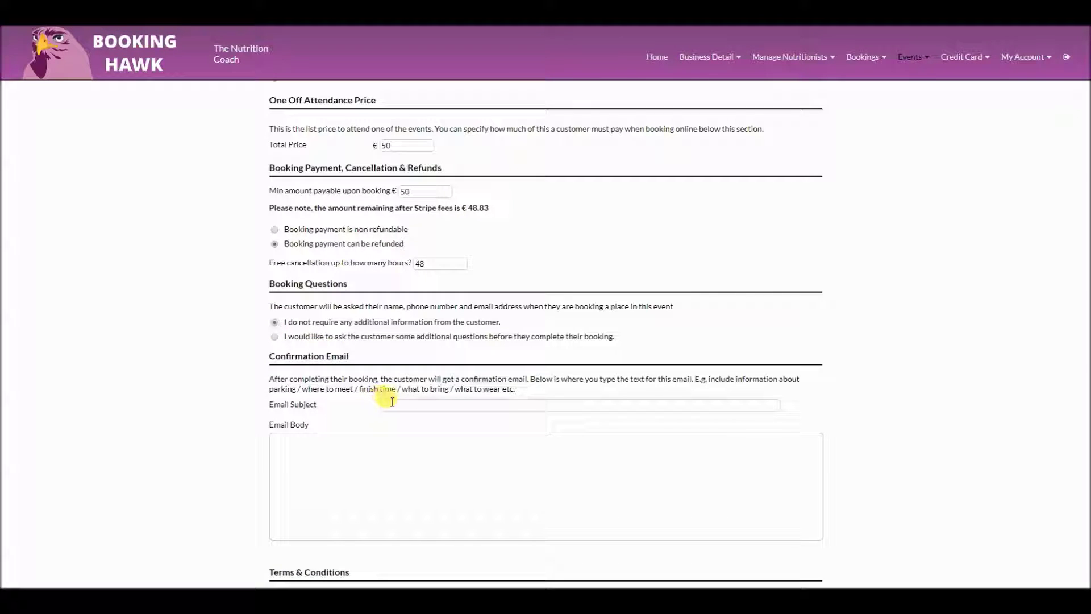
click(392, 404)
text(Thank you fo)
key(Tab)
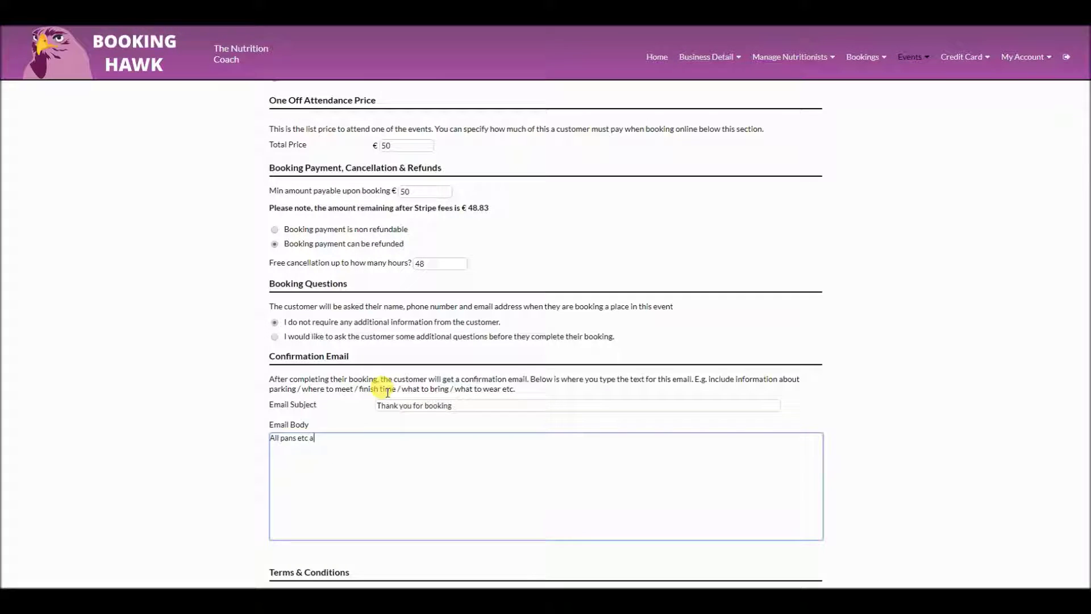
text(All pans etc are supplied)
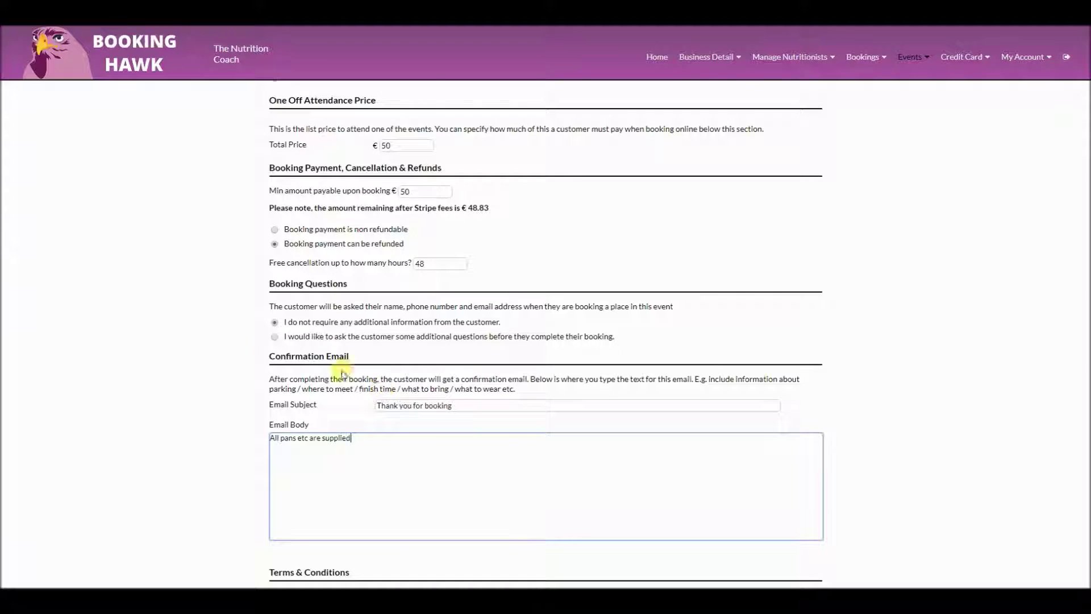
scroll(348, 366, down, 3)
Fill in the terms and conditions and save the Pay As You Go Cookery Classes event
click(379, 447)
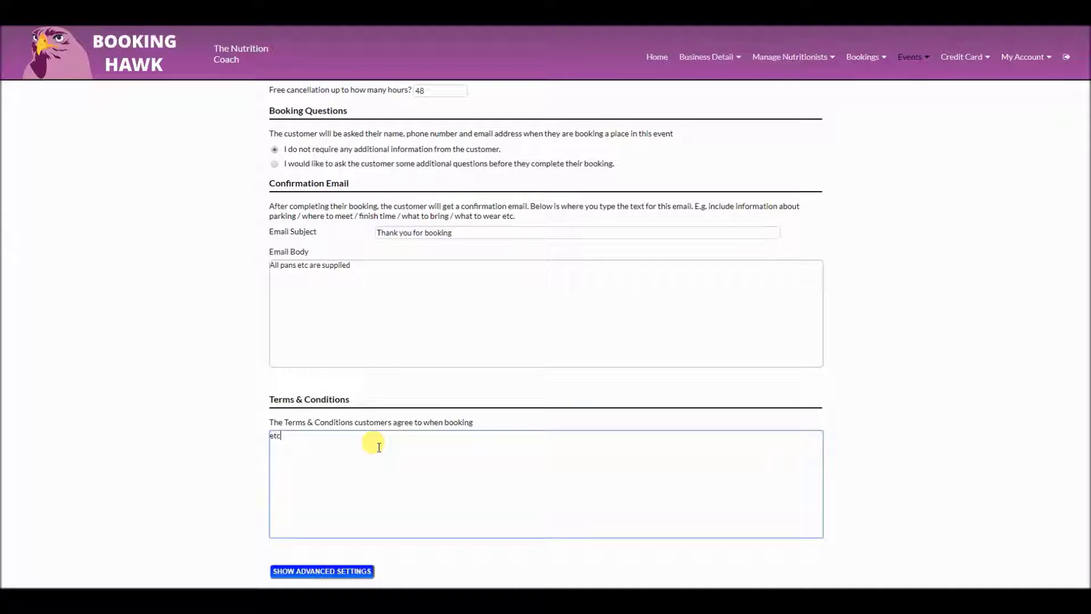
scroll(365, 438, down, 4)
click(787, 390)
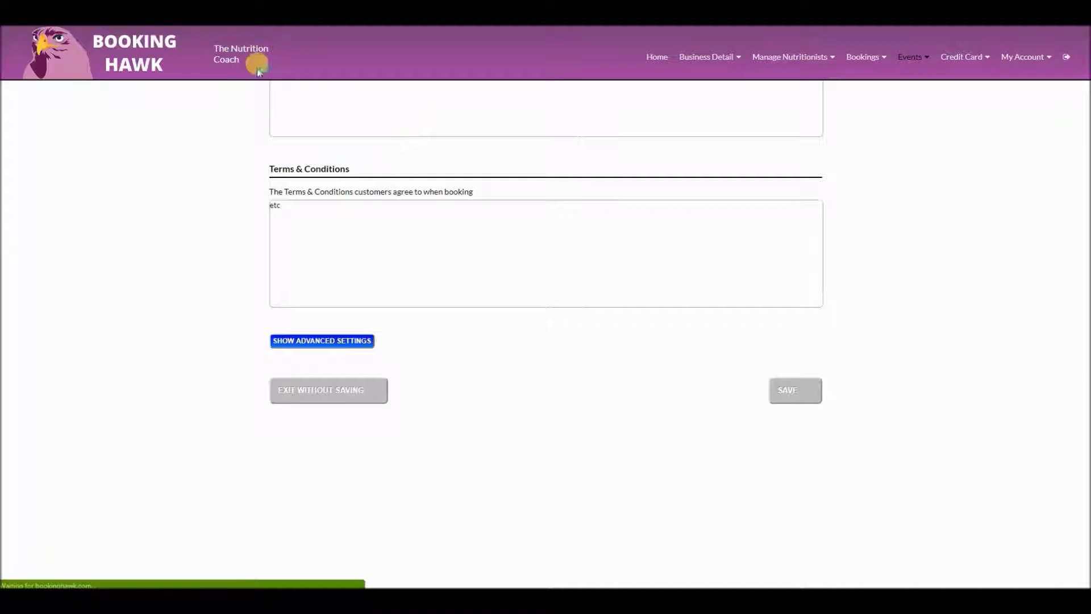
right_click(219, 53)
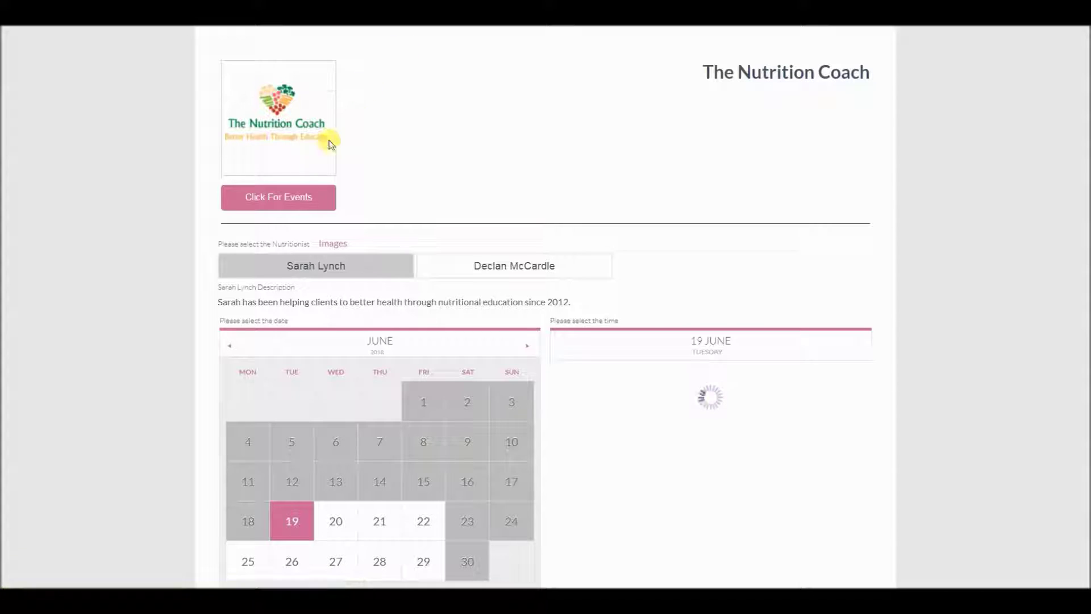
click(282, 198)
scroll(375, 279, down, 1)
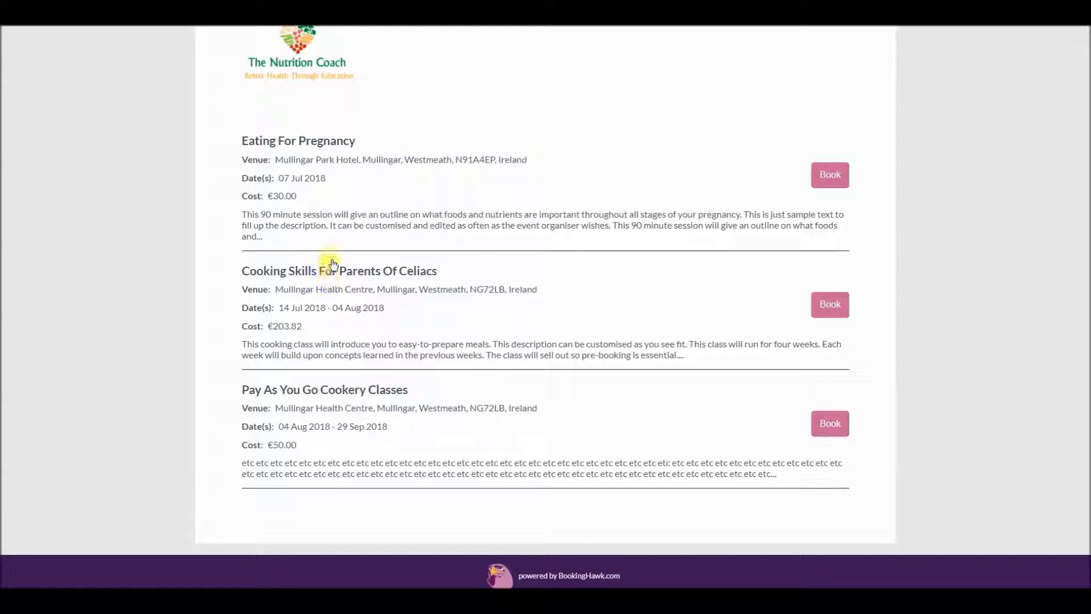
right_click(353, 270)
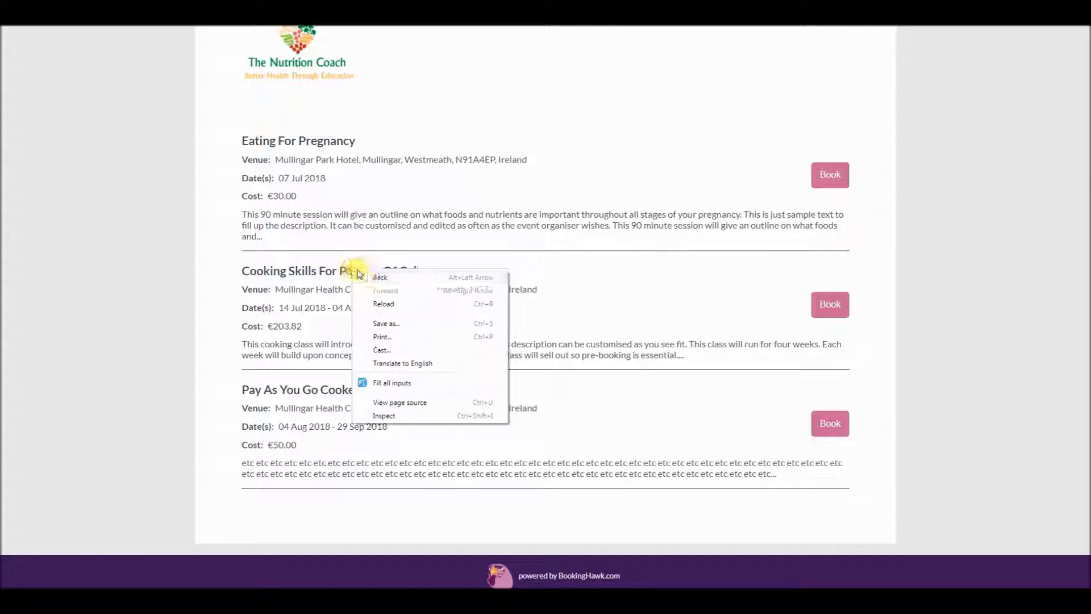
click(325, 271)
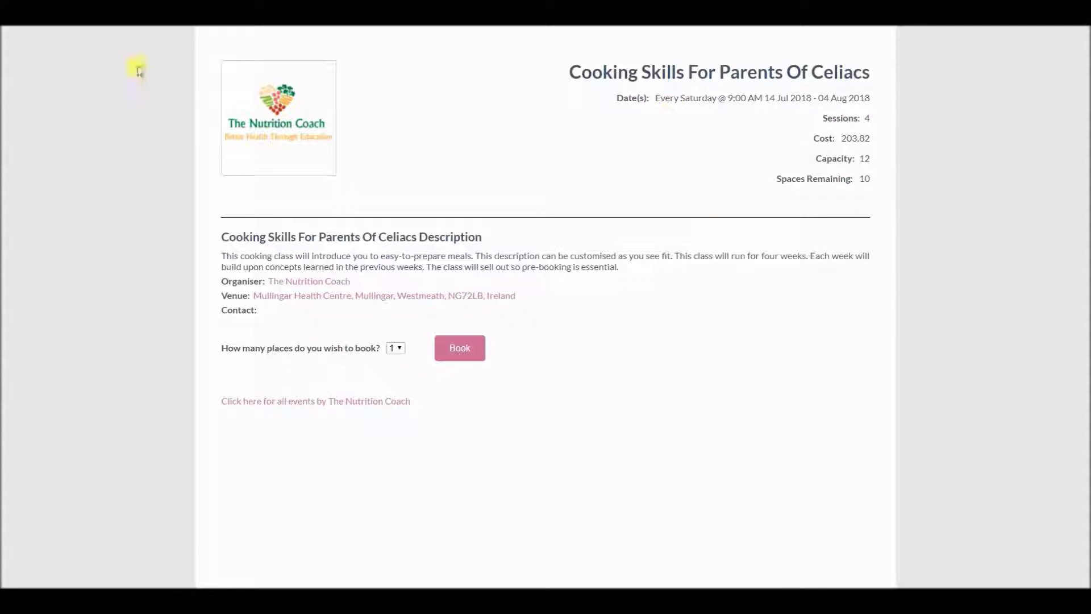
click(19, 29)
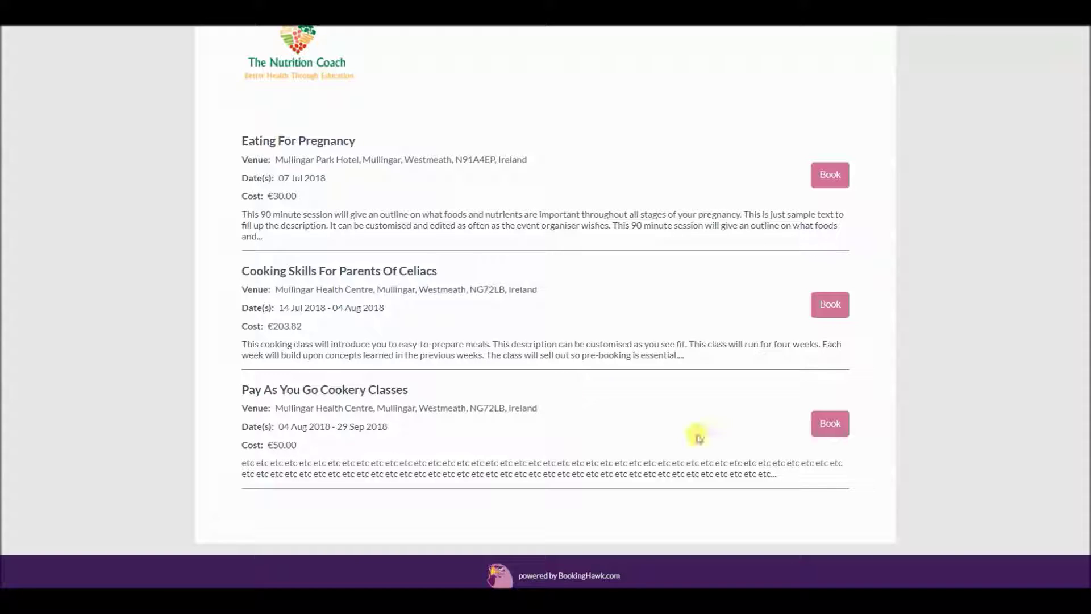
click(827, 432)
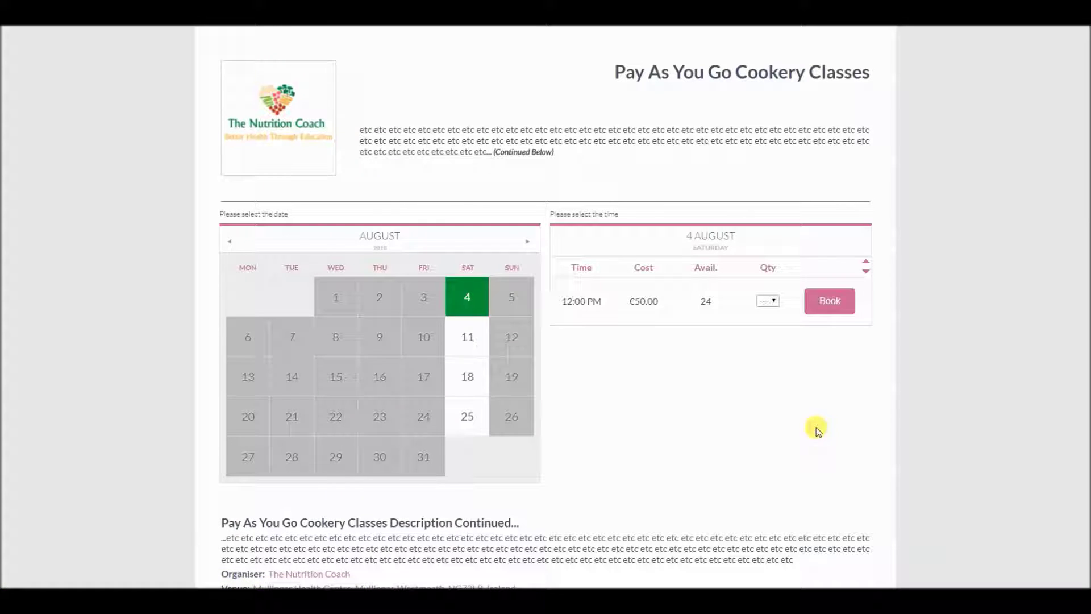
click(461, 335)
click(464, 372)
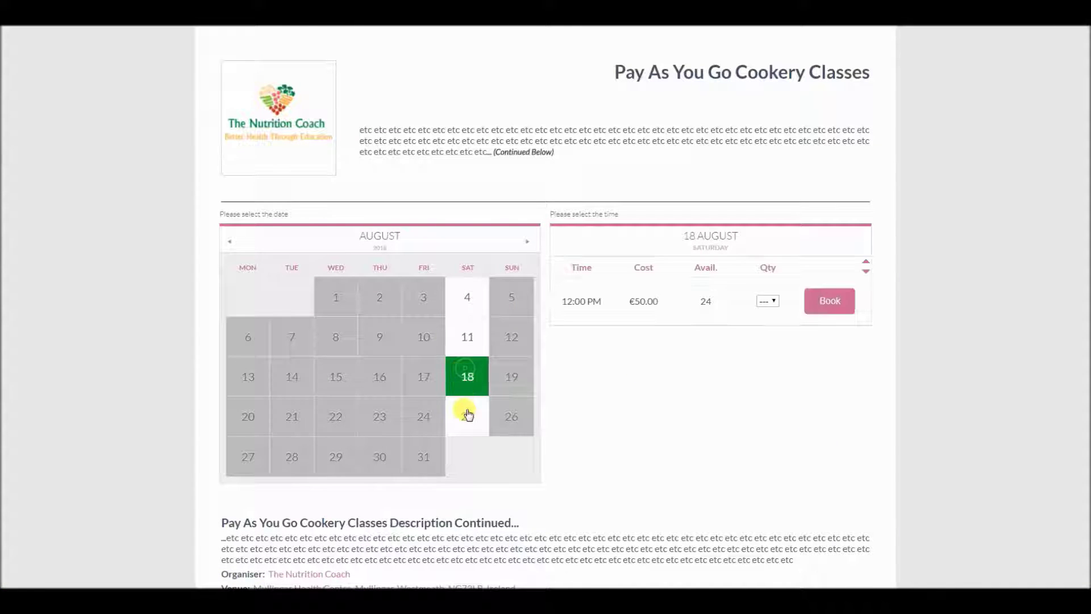
click(465, 412)
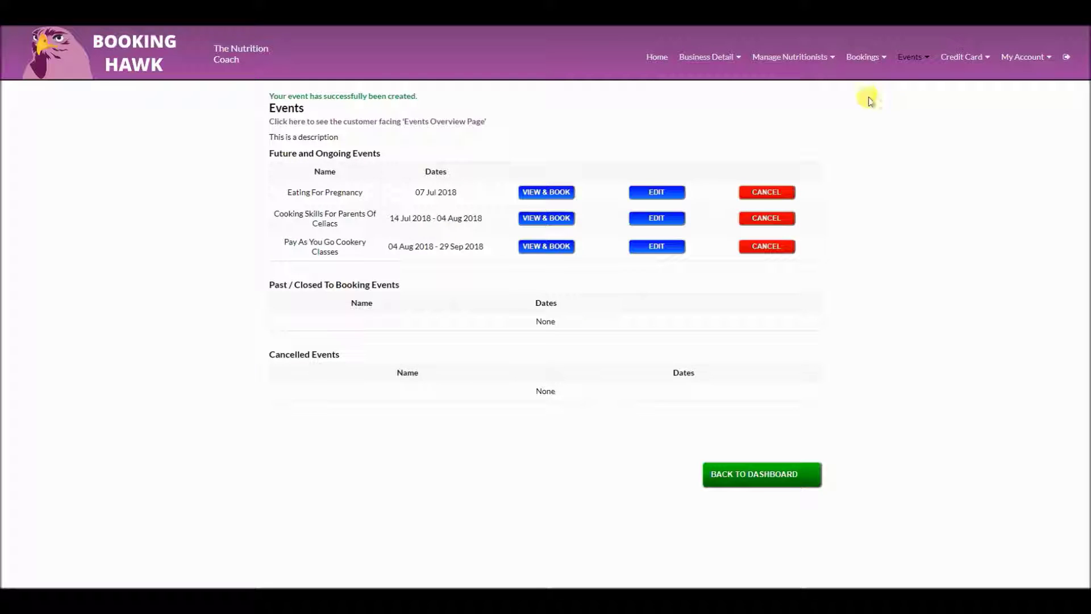
Open the Cooking Skills event, then the Take a Credit Card Payment form
click(545, 221)
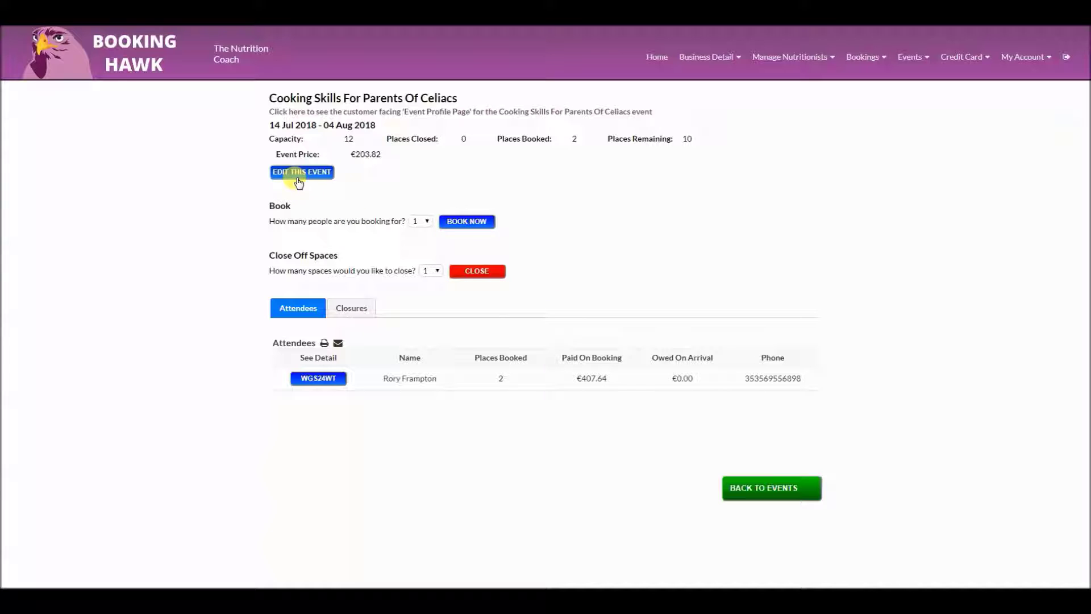
click(962, 56)
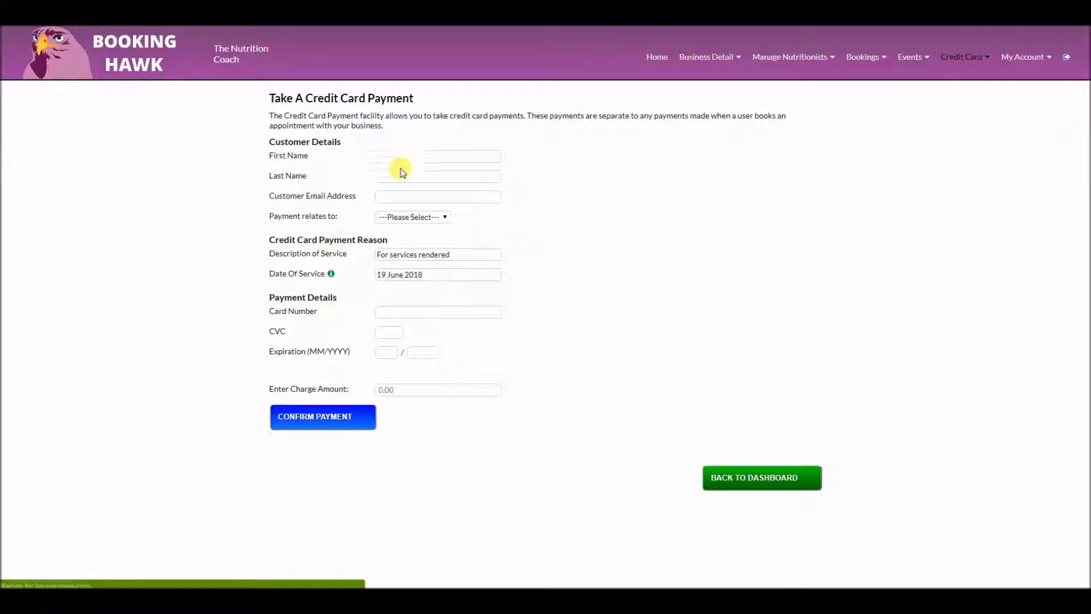
Autofill the customer's saved name, e-mail and test card details, and enter the card's security code
click(393, 156)
click(392, 171)
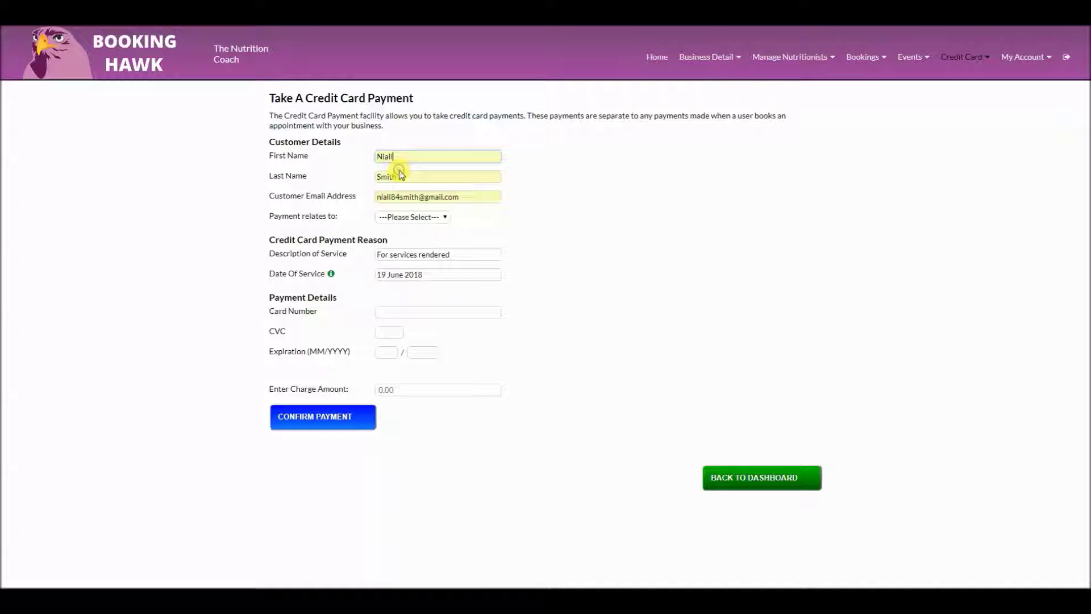
click(400, 312)
click(404, 326)
click(389, 335)
text(333)
Charge €50, assign the payment to a nutritionist, and confirm it
click(406, 389)
text(50)
click(329, 417)
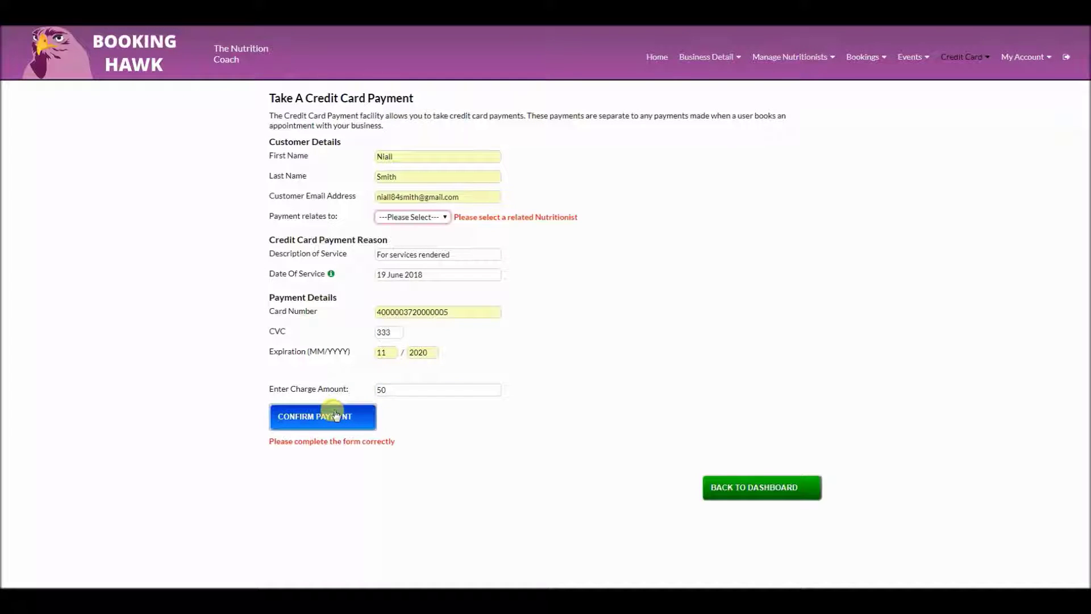
click(436, 223)
click(425, 239)
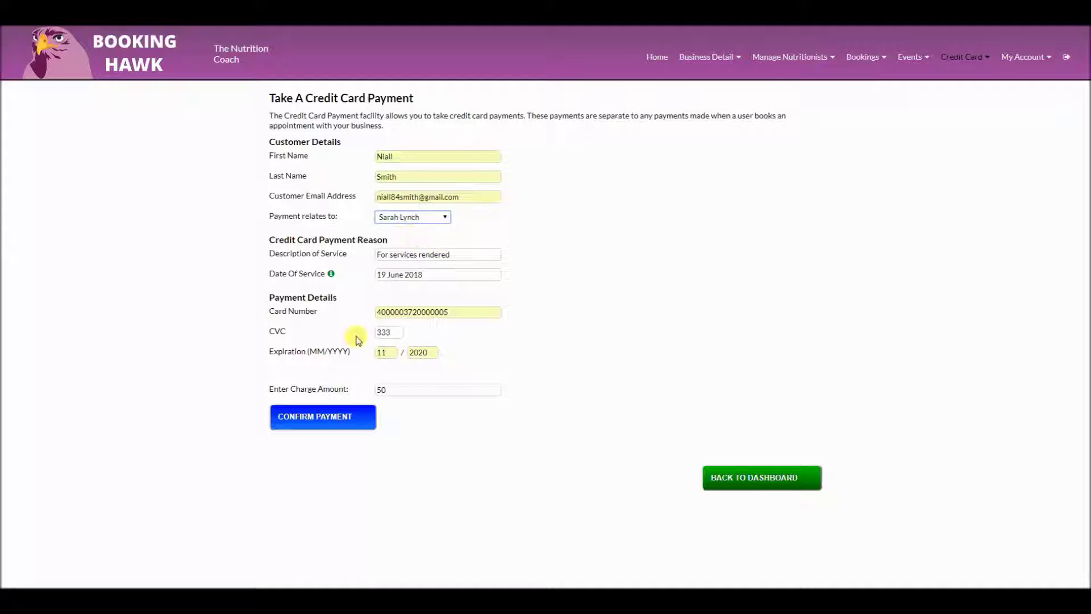
click(343, 421)
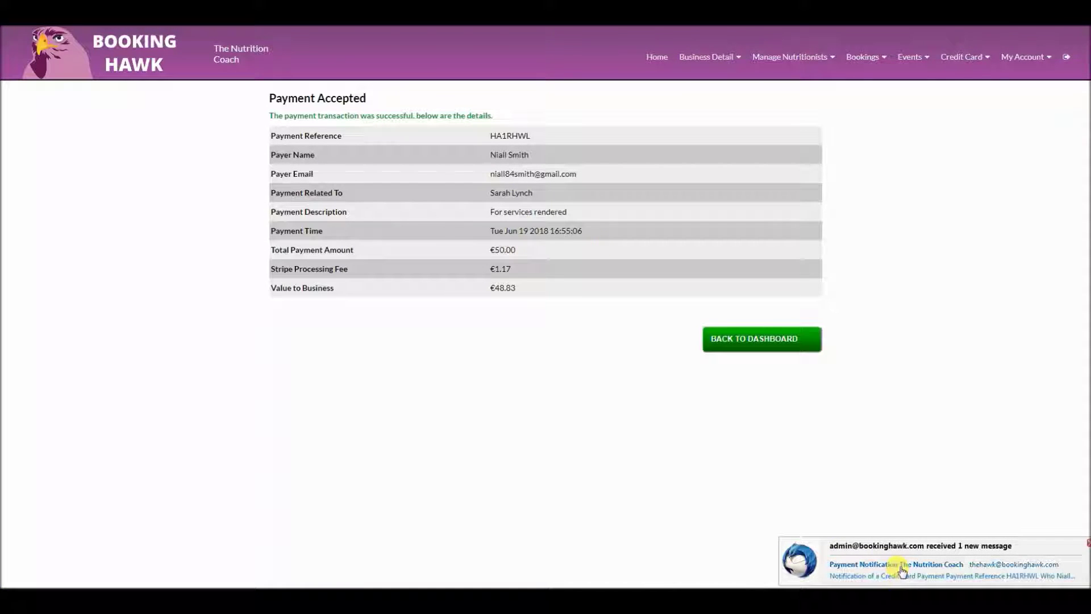
mouse_move(1032, 63)
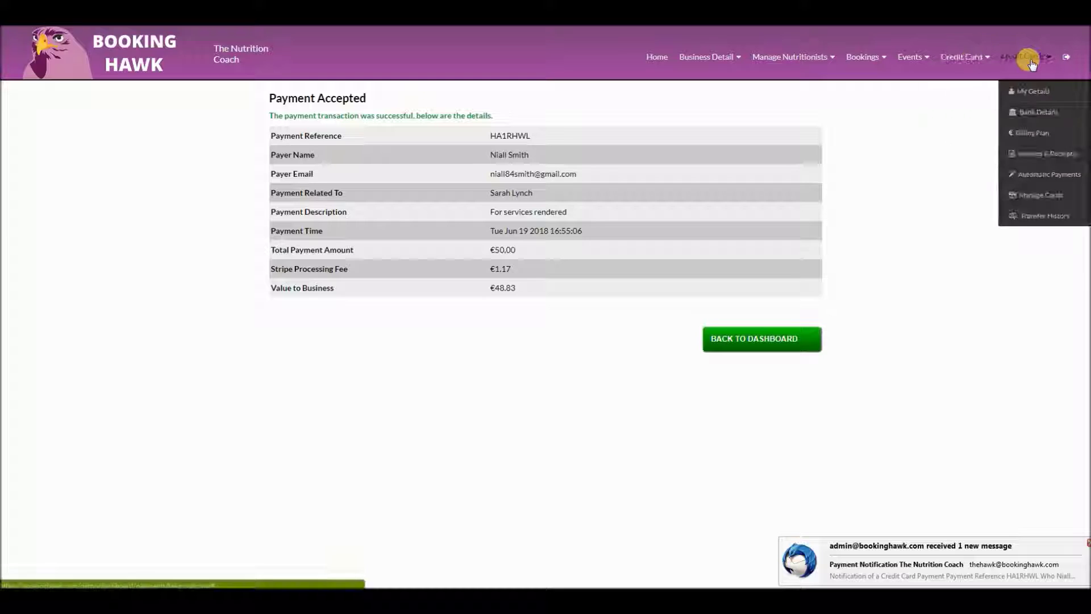